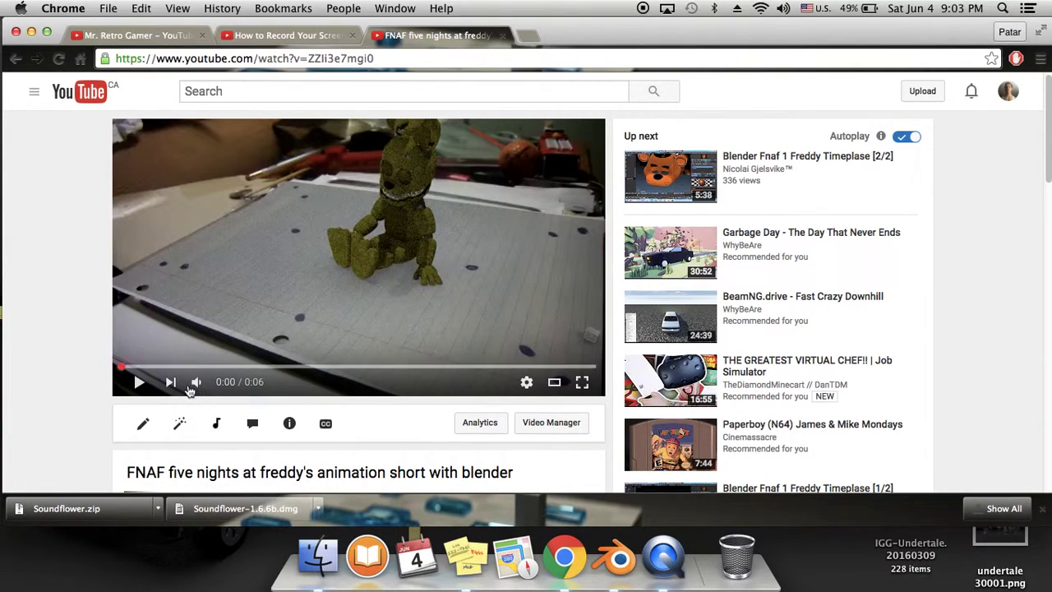
Step: Play the FNAF animation short and pause it at 0:04
click(139, 381)
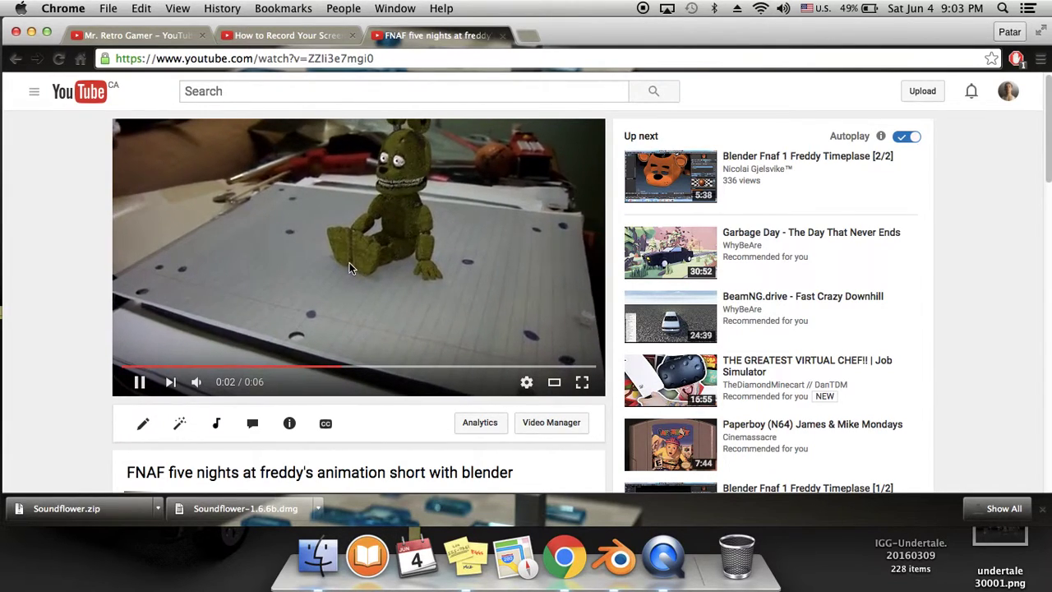
click(399, 220)
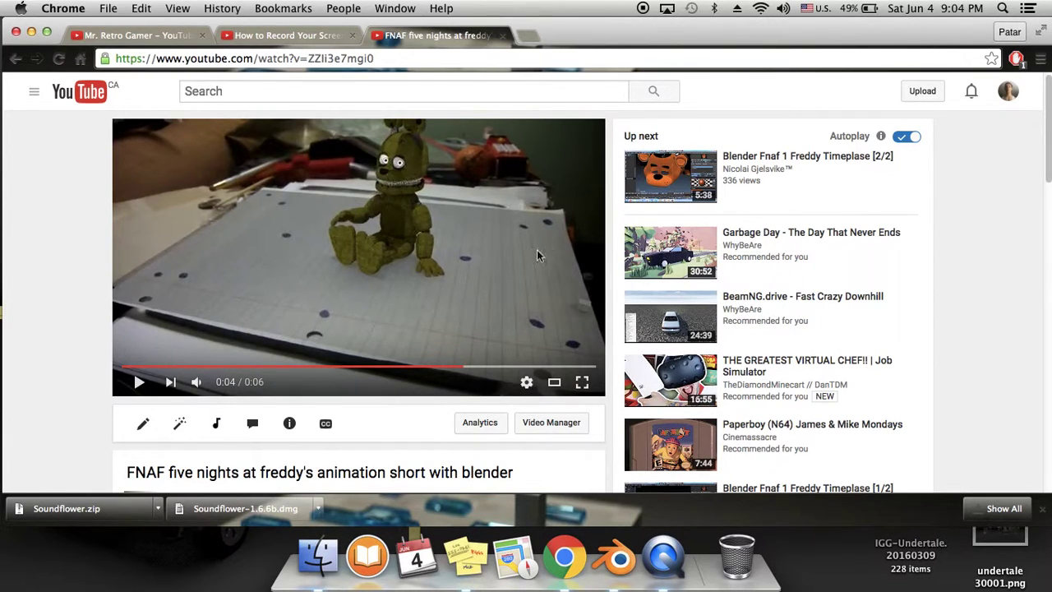
Step: Move the browser window aside, open movie40095-0202.mov from the desktop, watch it full screen and close it
drag(728, 35, 668, 407)
drag(871, 403, 630, 256)
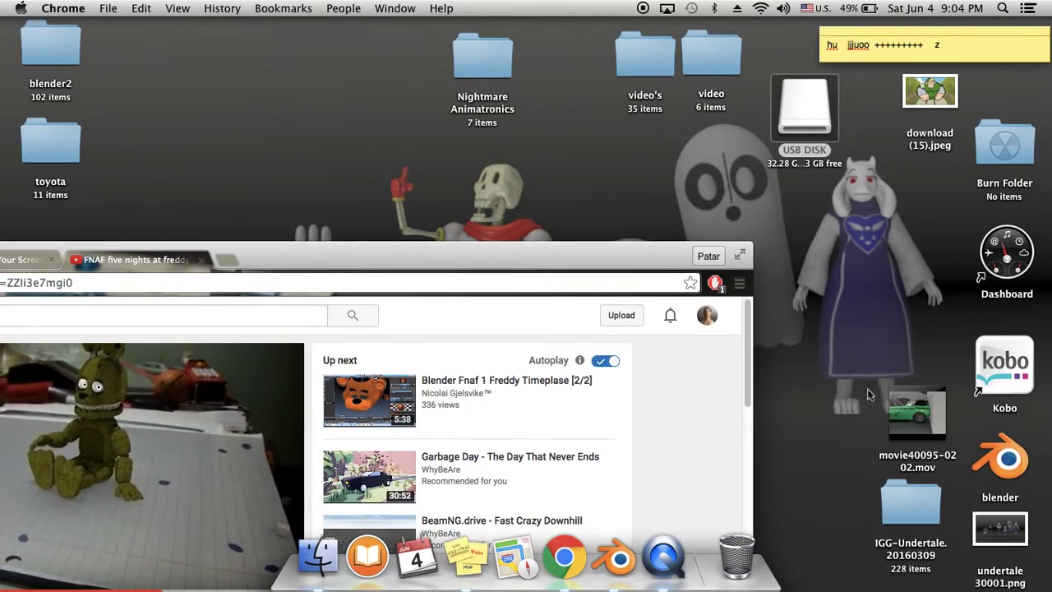
double_click(919, 421)
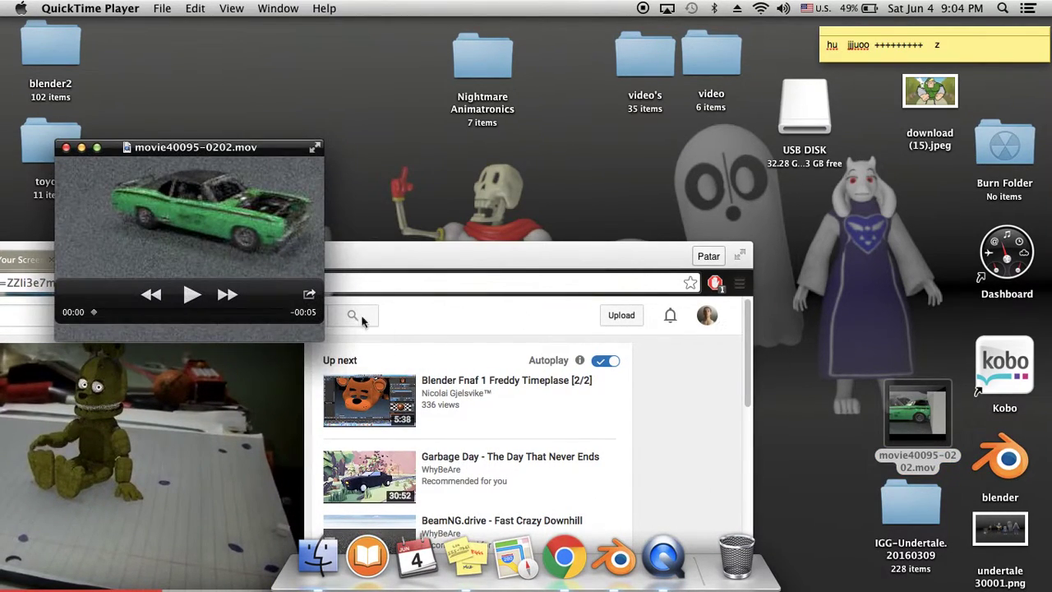
click(313, 147)
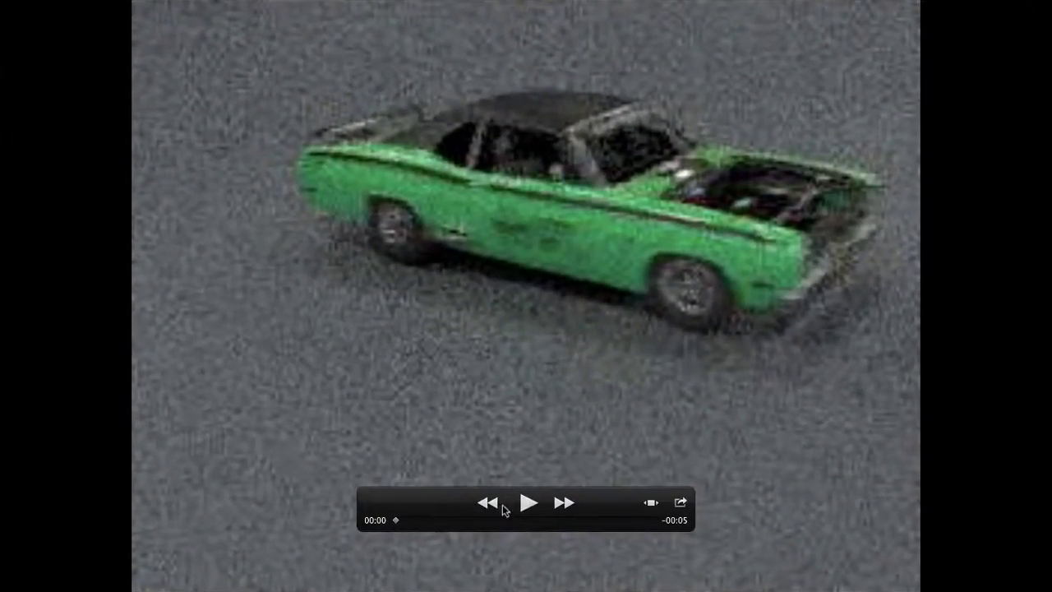
click(526, 503)
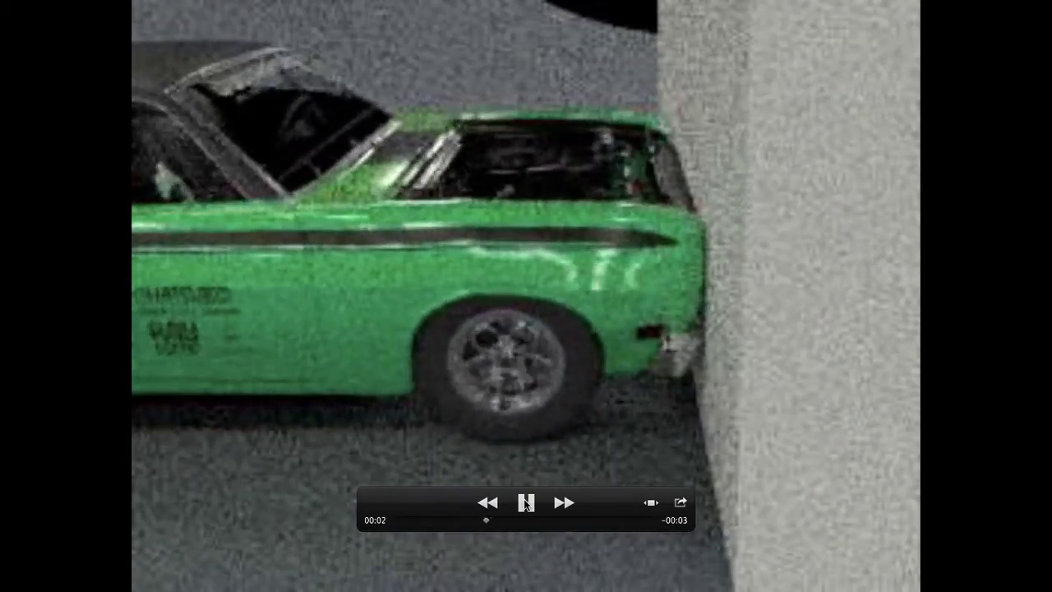
click(527, 505)
click(1033, 10)
mouse_move(292, 223)
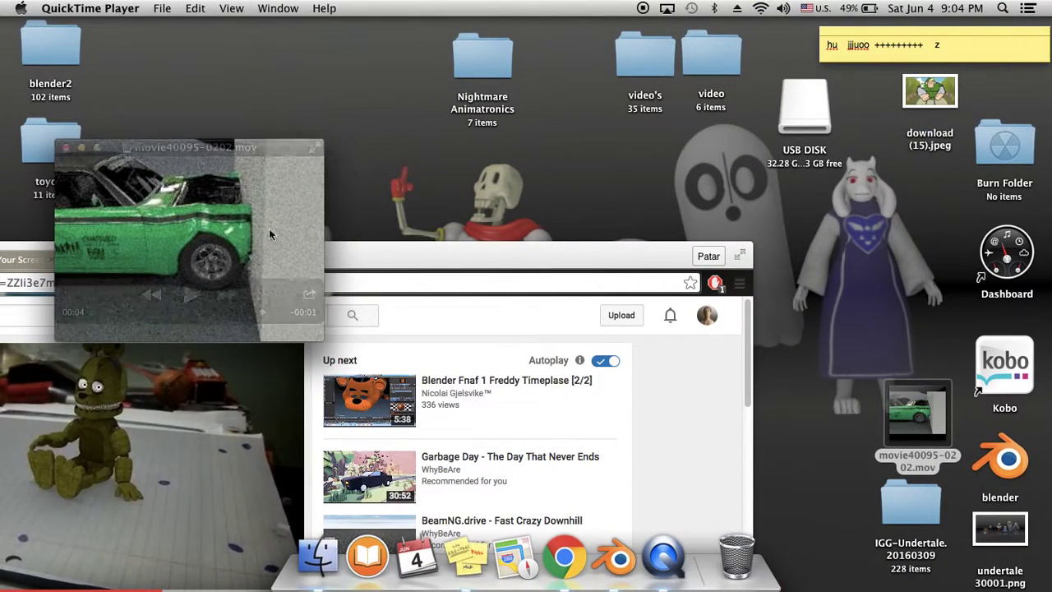
click(67, 148)
Step: Move the browser window back and read the viewer comments below the animation short
drag(274, 262, 300, 34)
drag(576, 28, 803, 23)
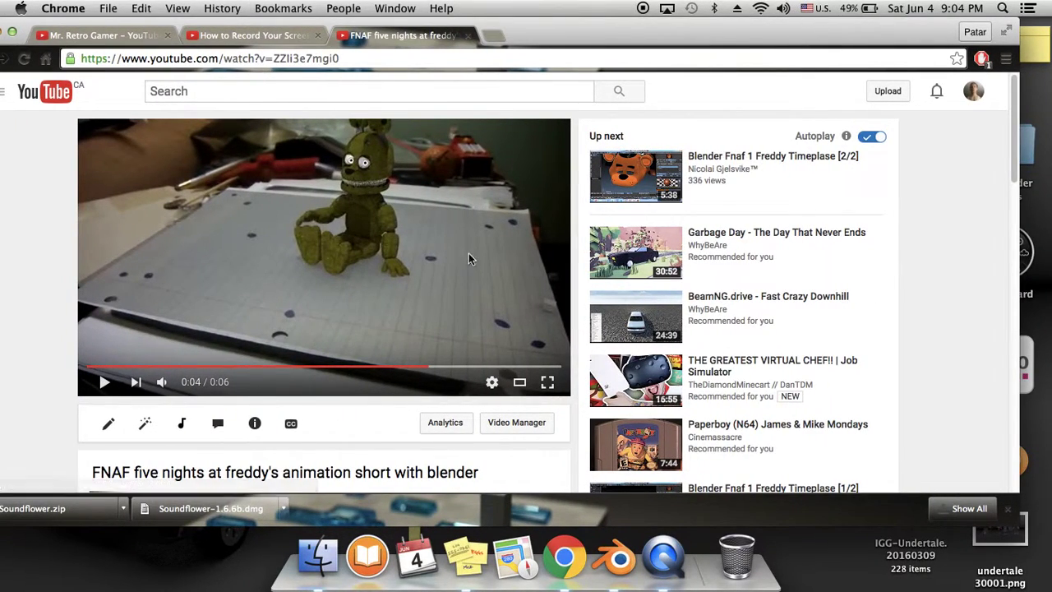
scroll(464, 308, down, 4)
scroll(404, 337, down, 10)
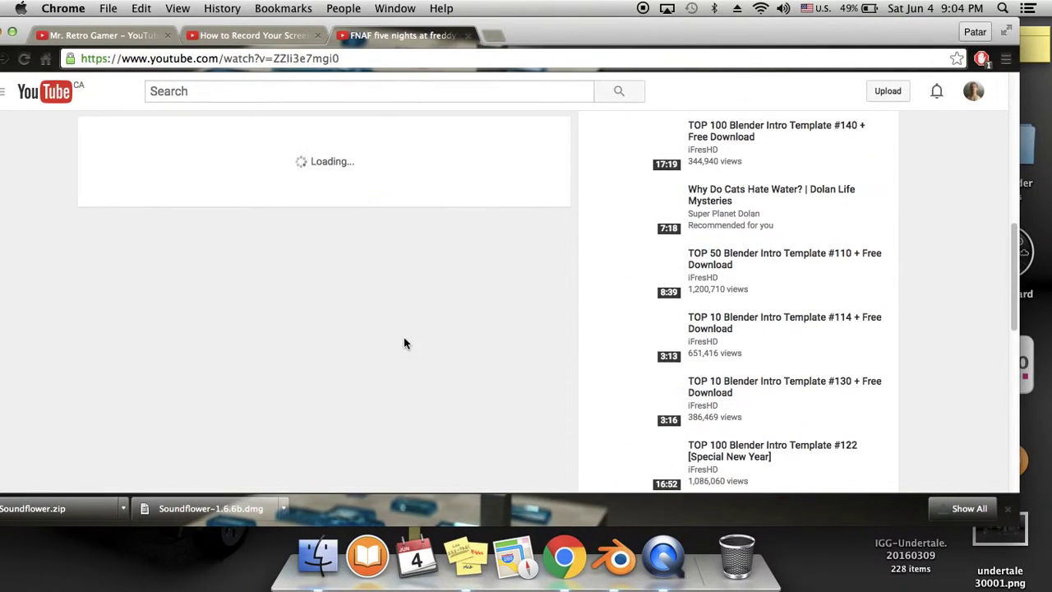
scroll(366, 330, down, 8)
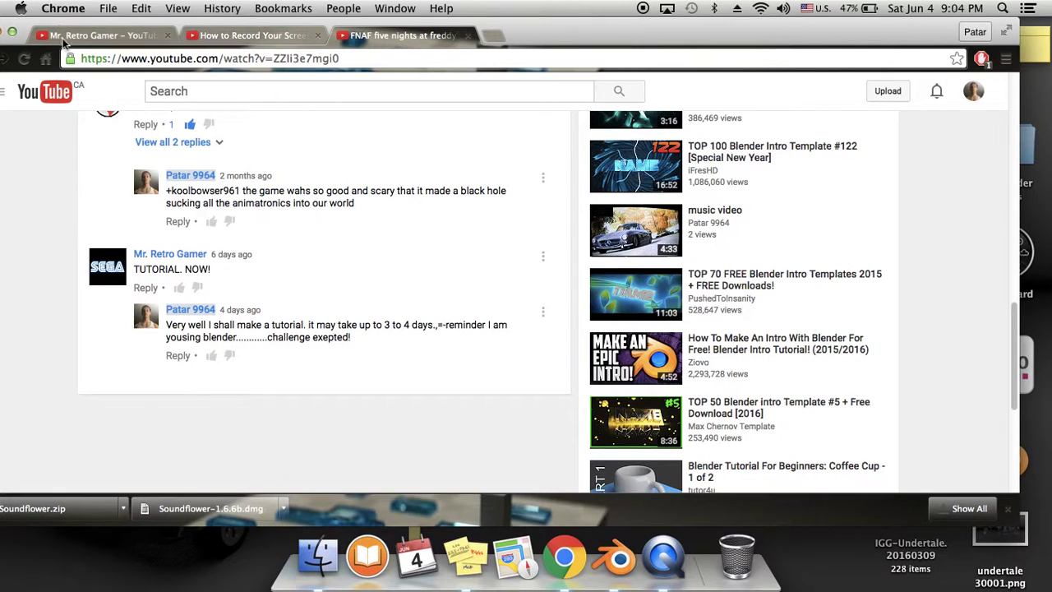
Step: Look over the channel page of the commenter who requested the tutorial
click(93, 37)
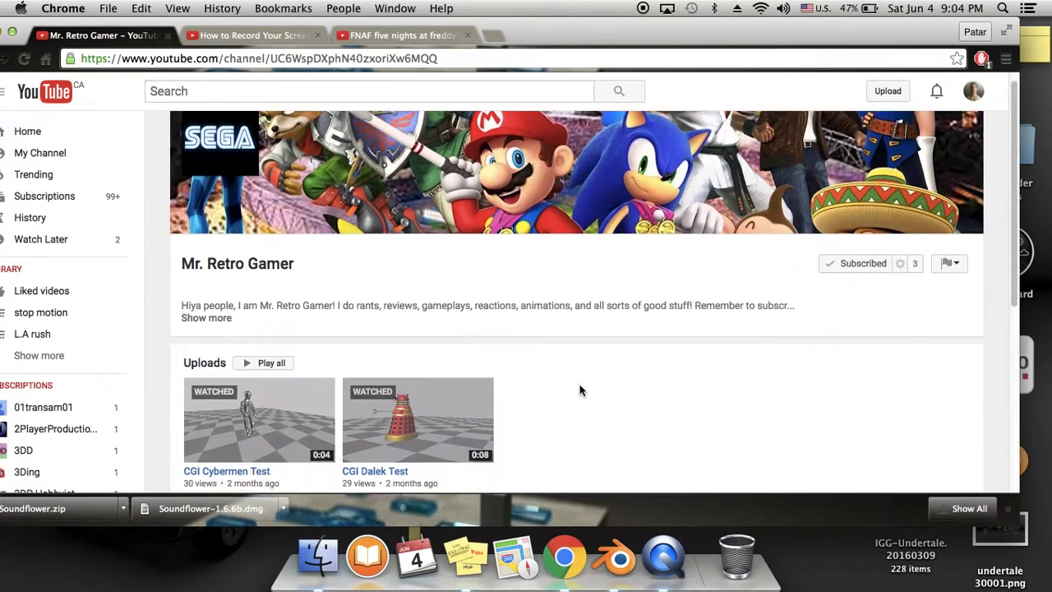
scroll(580, 387, down, 3)
scroll(579, 386, down, 3)
scroll(580, 366, up, 5)
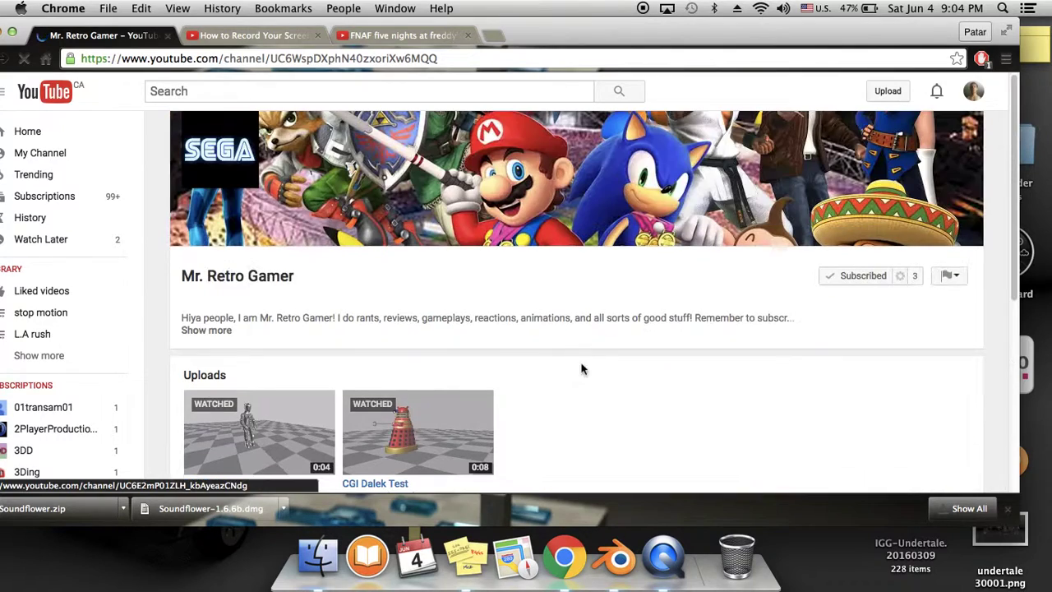
Step: Return to the top of the animation short's page, reposition the browser window and minimize it
click(374, 39)
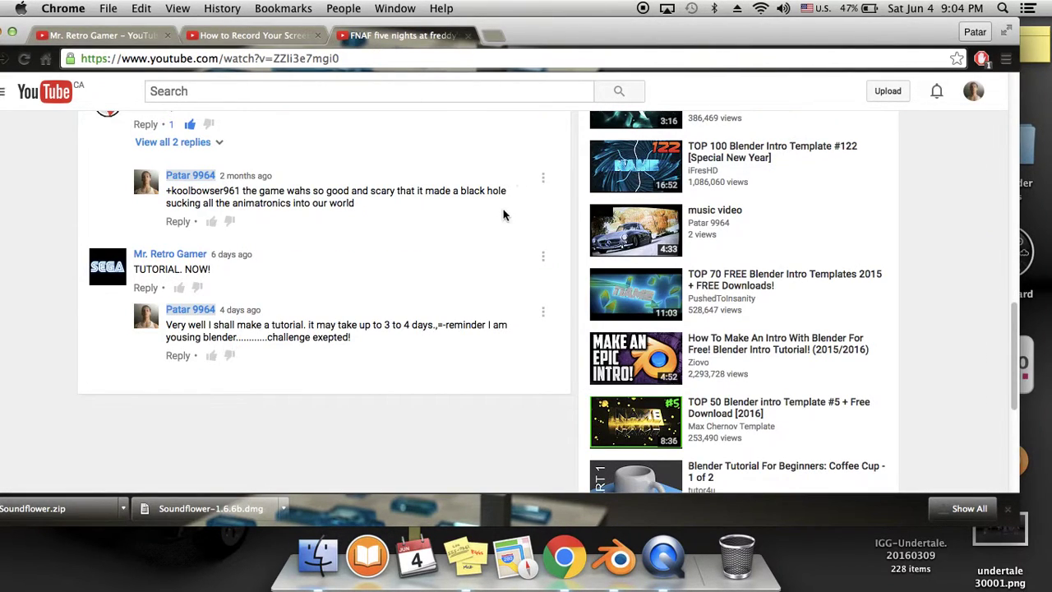
scroll(497, 215, up, 5)
scroll(491, 219, up, 5)
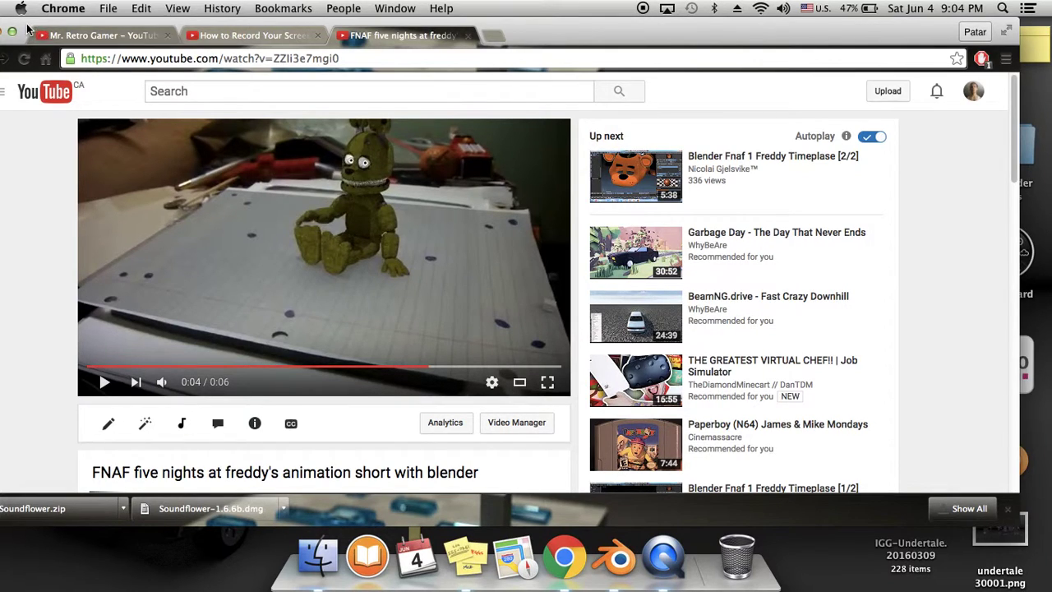
drag(31, 41, 70, 42)
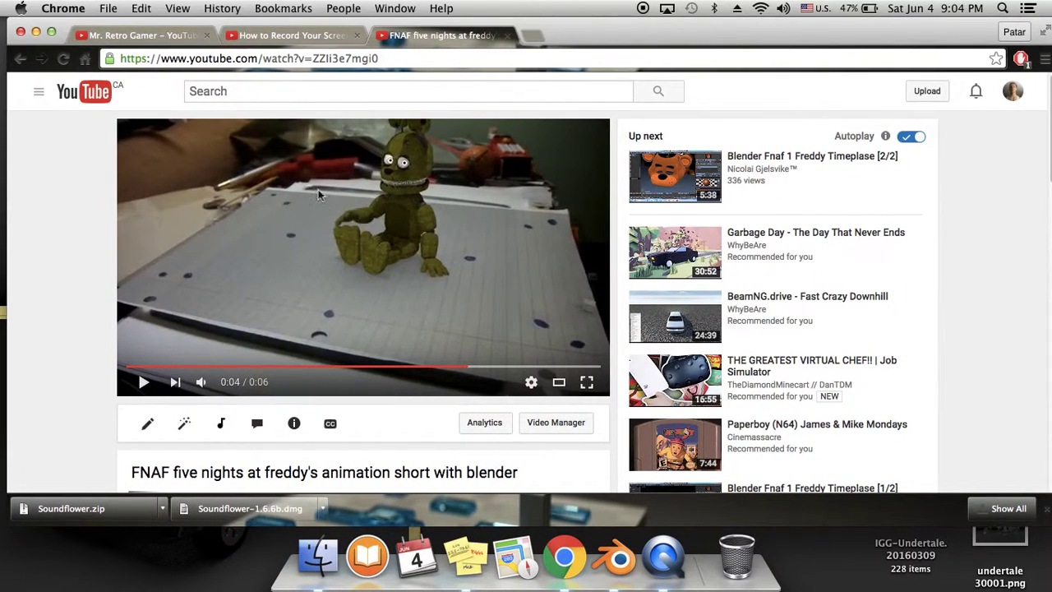
click(35, 31)
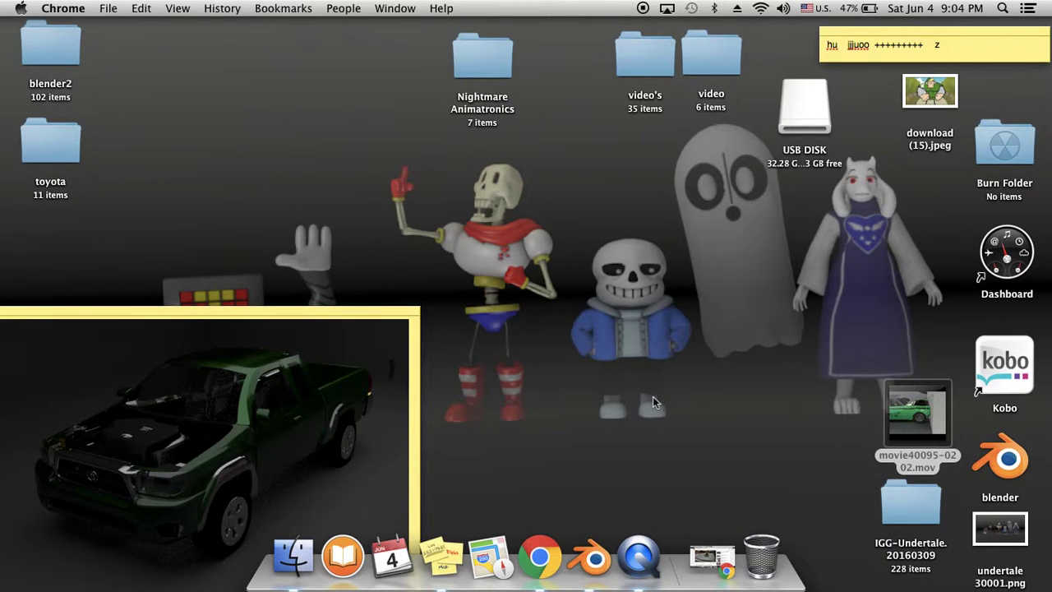
Step: Switch to Blender, leave full screen and close the motion-tracking session of DSCF3527.MOV
click(594, 559)
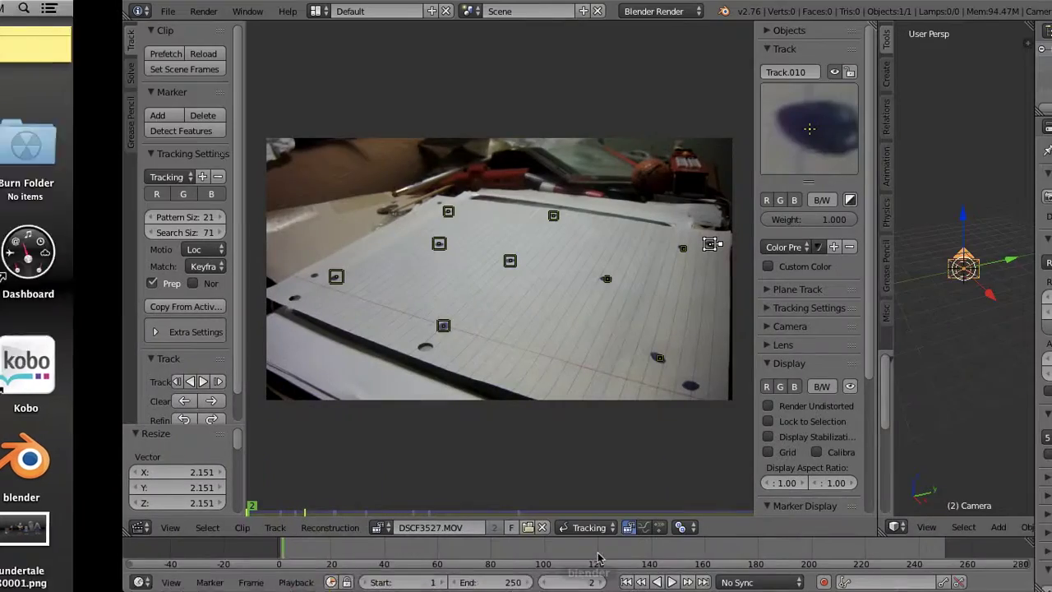
mouse_move(8, 5)
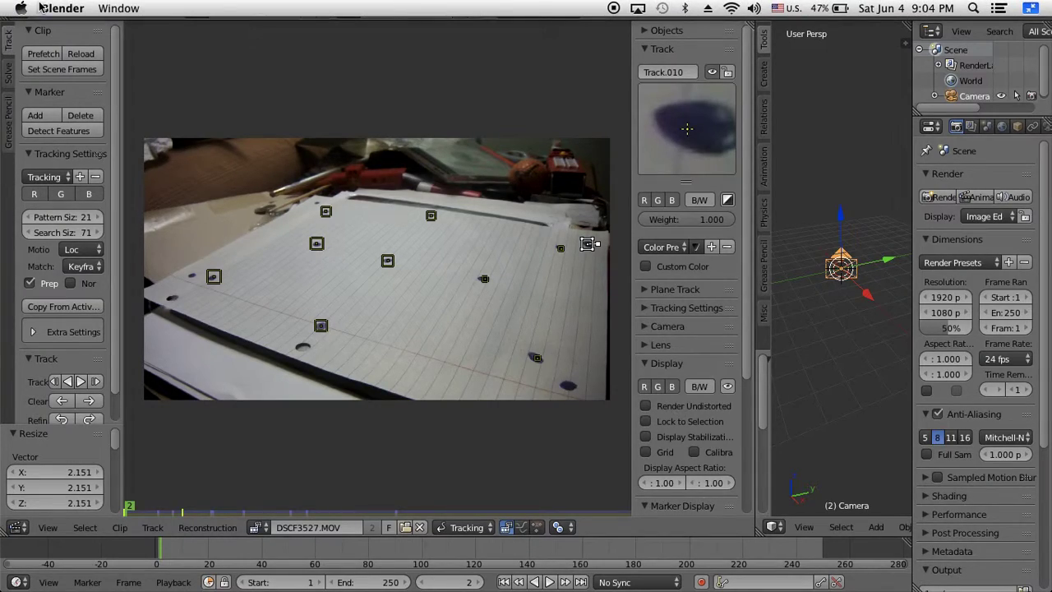
click(1032, 8)
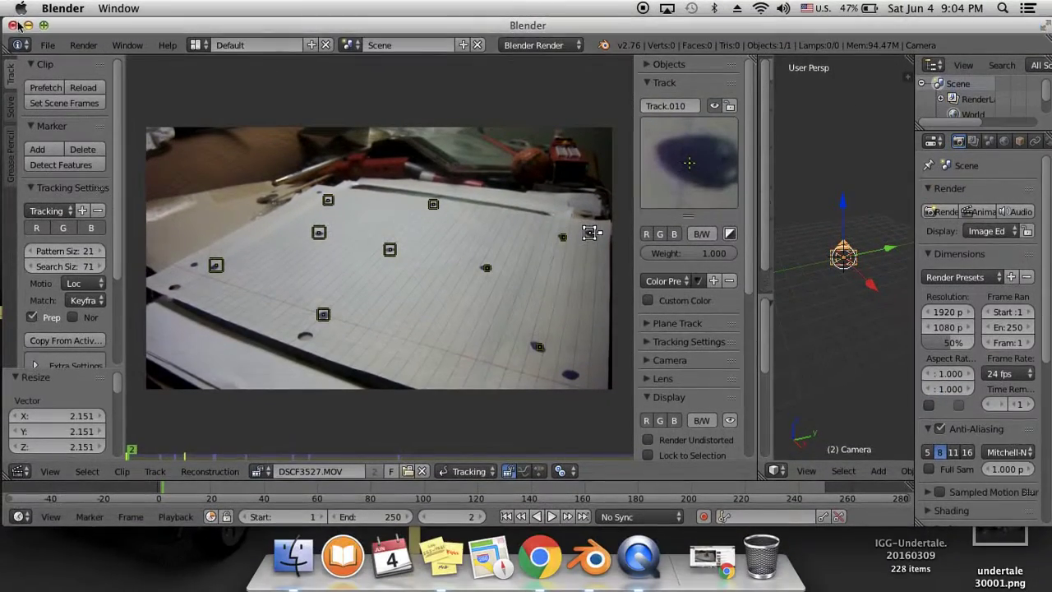
click(12, 25)
click(554, 212)
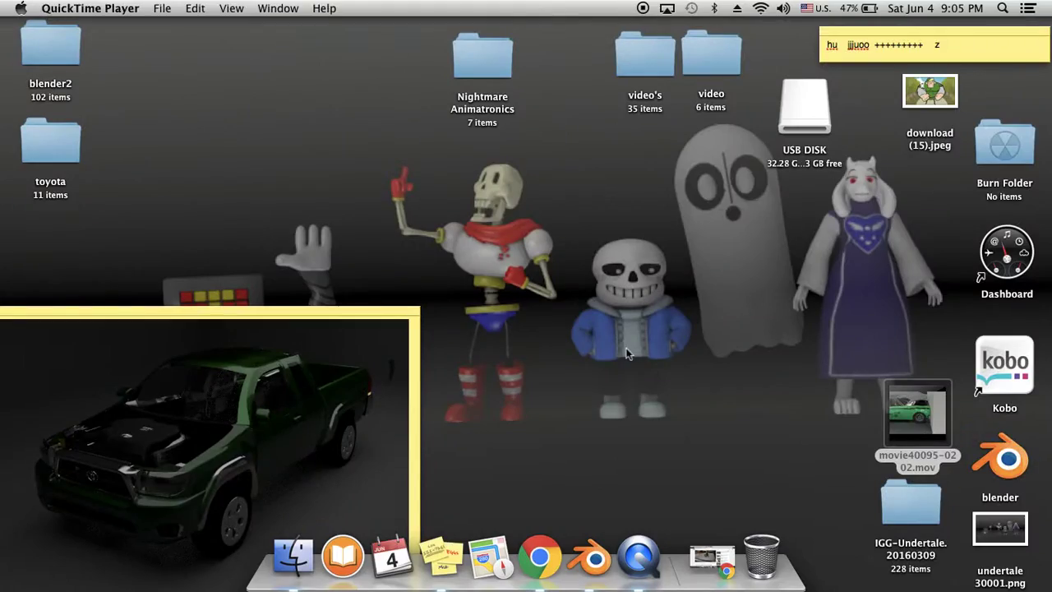
Step: Relaunch Blender and open the recent file Plushtrap color fix video.blend
click(591, 559)
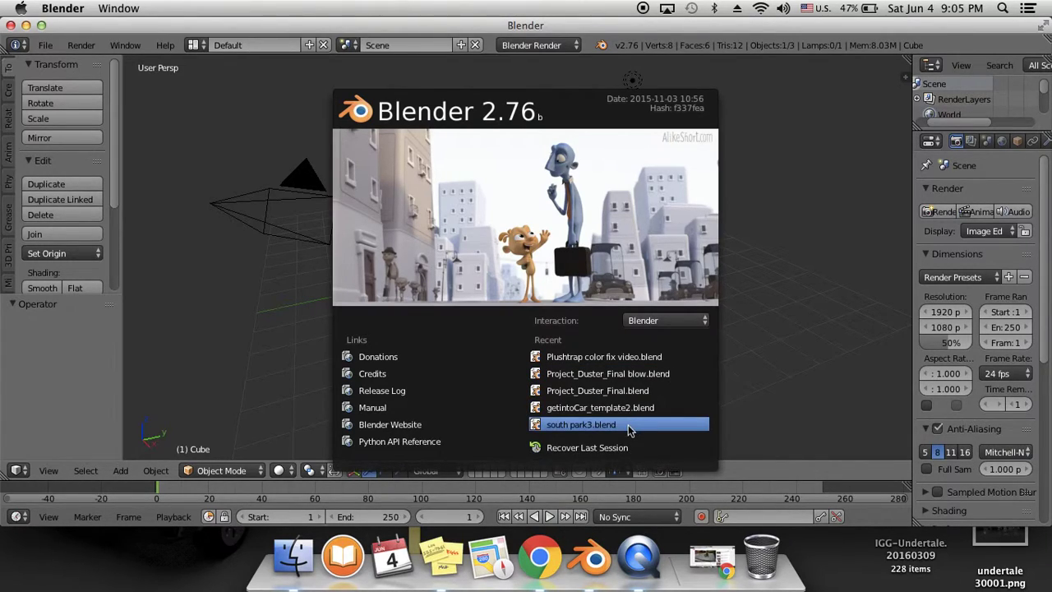
click(633, 356)
scroll(393, 324, down, 10)
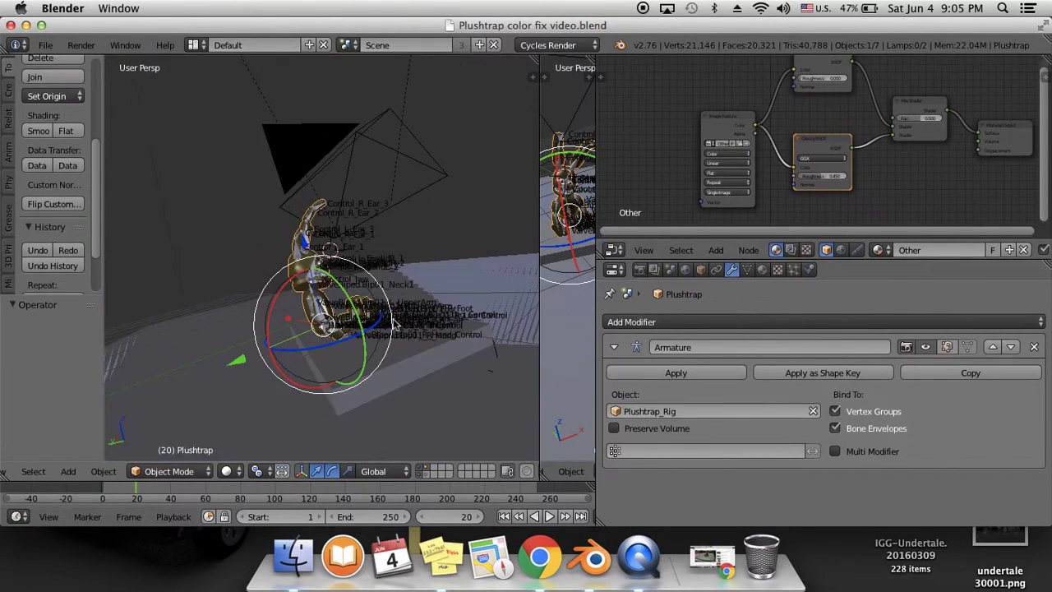
scroll(402, 324, down, 2)
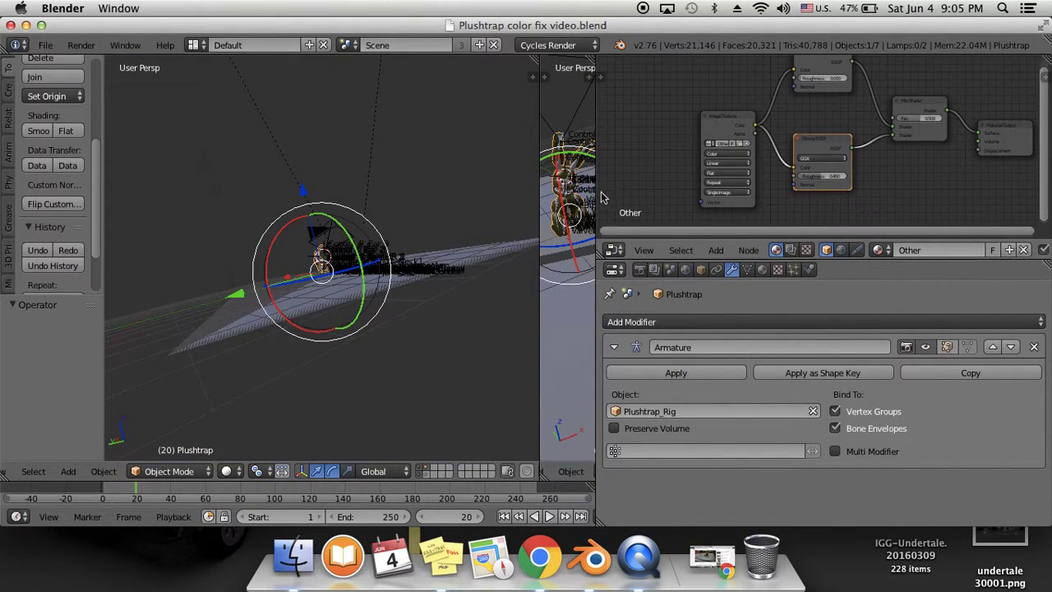
Step: Widen the second 3D viewport and turn off the bone names display of Plushtrap_Rig
drag(597, 191, 856, 186)
middle_drag(775, 241, 679, 200)
right_click(679, 200)
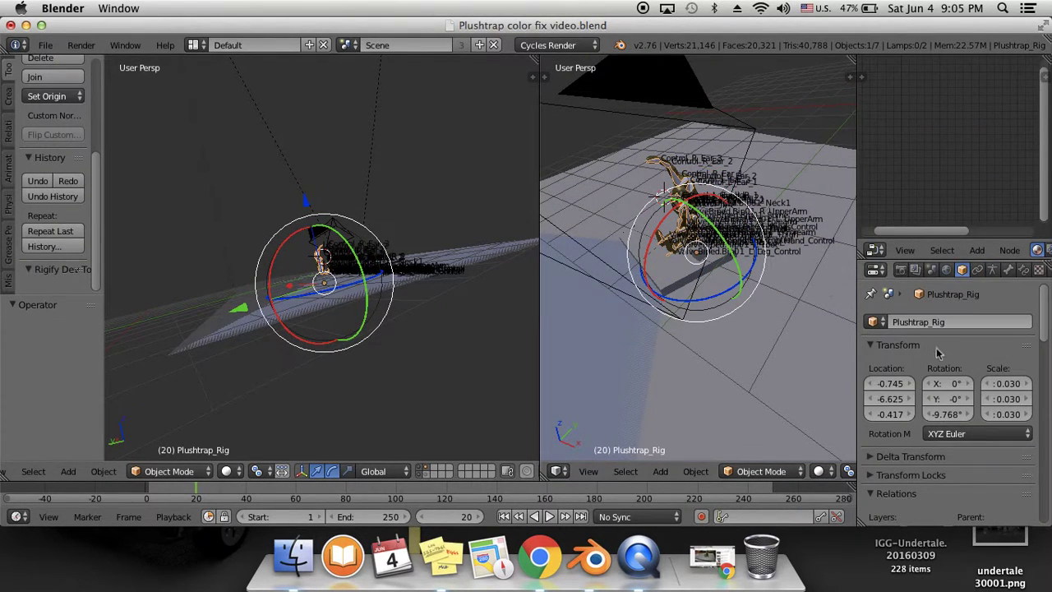
click(992, 269)
scroll(989, 411, down, 4)
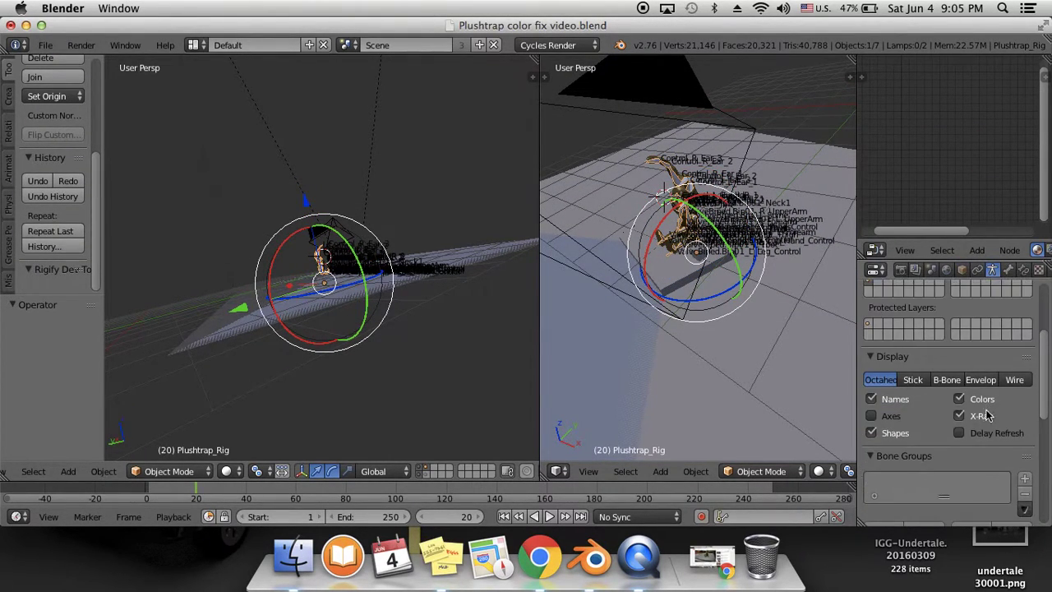
click(871, 399)
Step: Select the camera in the second viewport and set it as the active camera
middle_drag(624, 305, 657, 300)
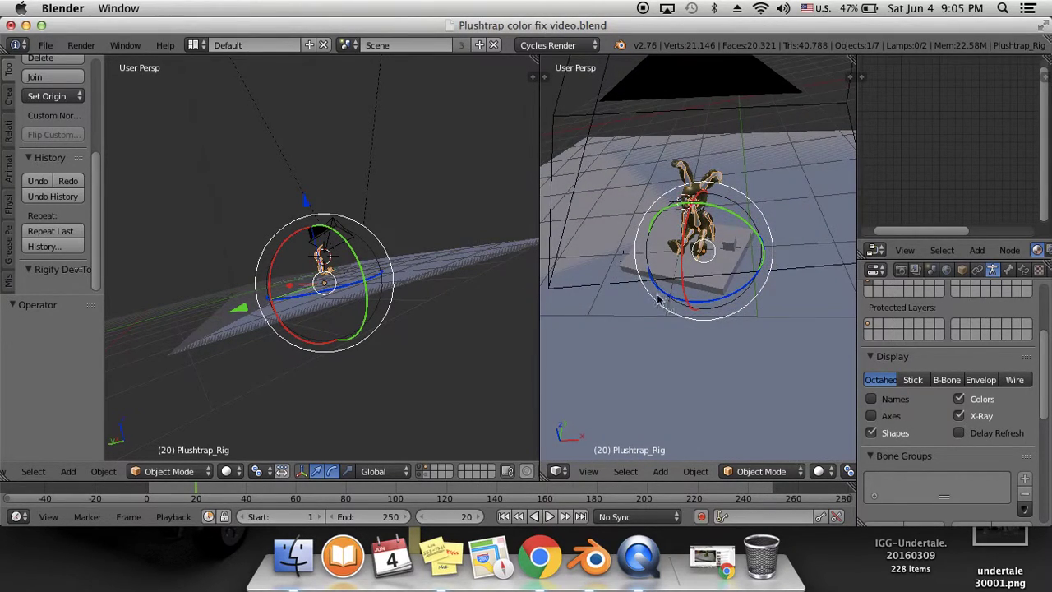
right_click(613, 289)
click(588, 471)
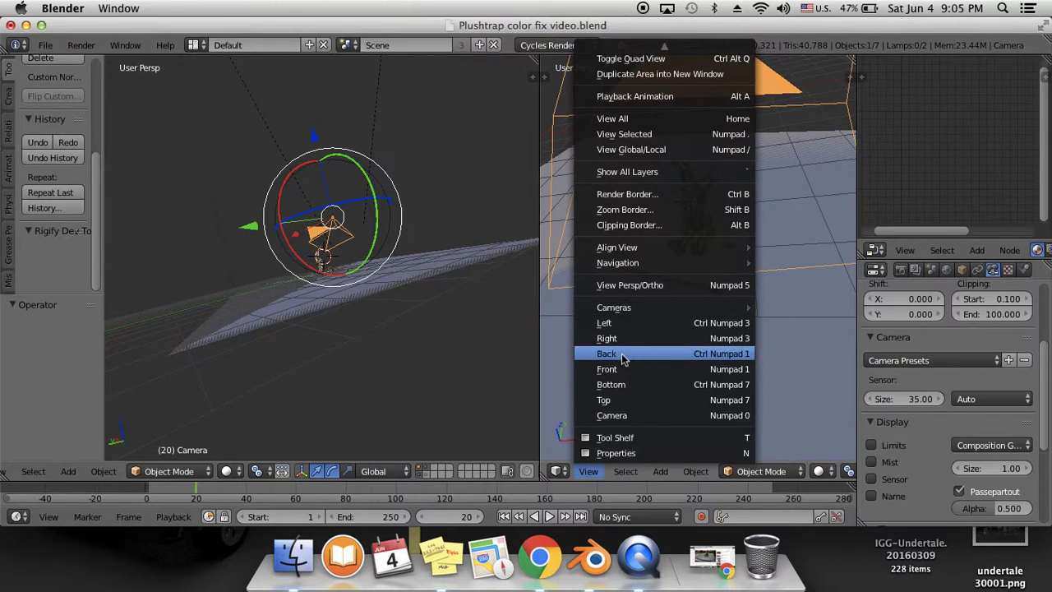
mouse_move(635, 311)
click(795, 305)
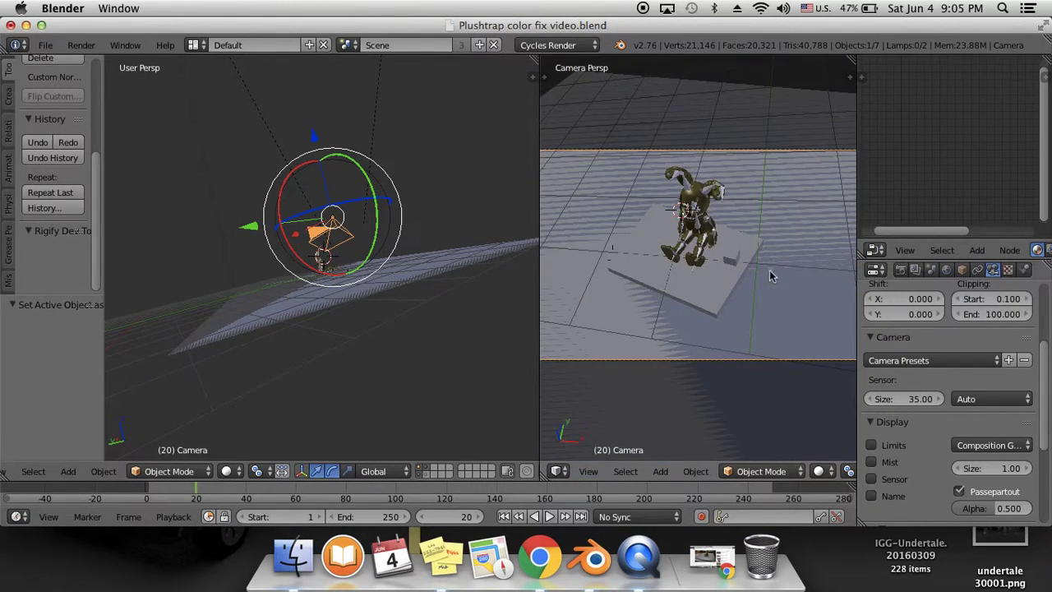
Step: Play the animation through the camera view and stop it at frame 155
mouse_move(164, 24)
mouse_down()
mouse_move(201, 20)
mouse_move(182, 24)
mouse_up()
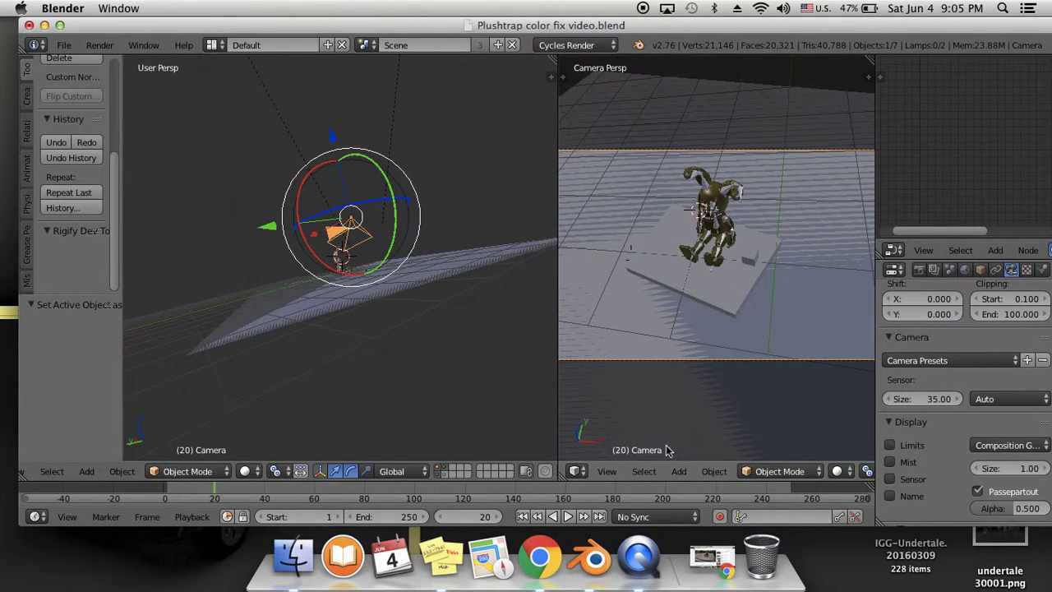
click(565, 517)
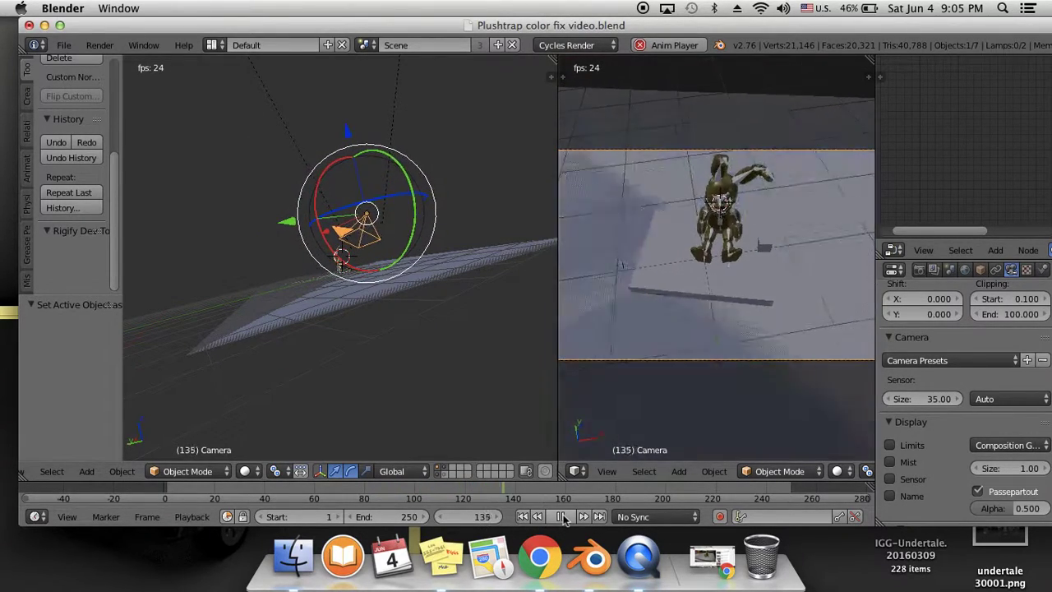
click(562, 517)
mouse_move(668, 28)
mouse_down()
mouse_move(619, 14)
mouse_move(666, 11)
mouse_up()
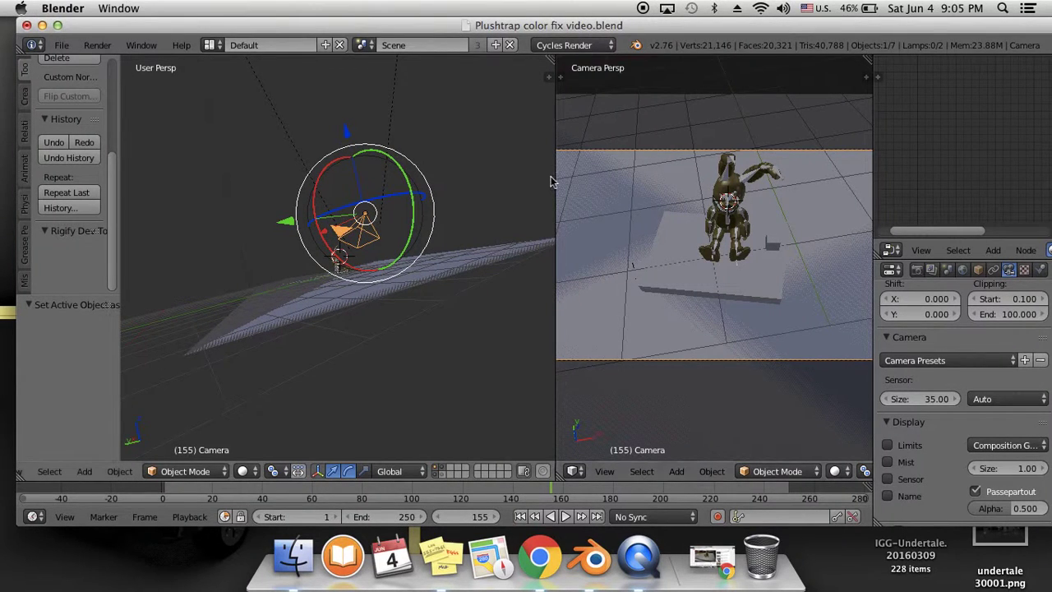
Step: Enlarge the second 3D viewport and examine the Plushtrap character on its platform from several angles
drag(557, 176, 392, 150)
middle_drag(647, 246, 603, 220)
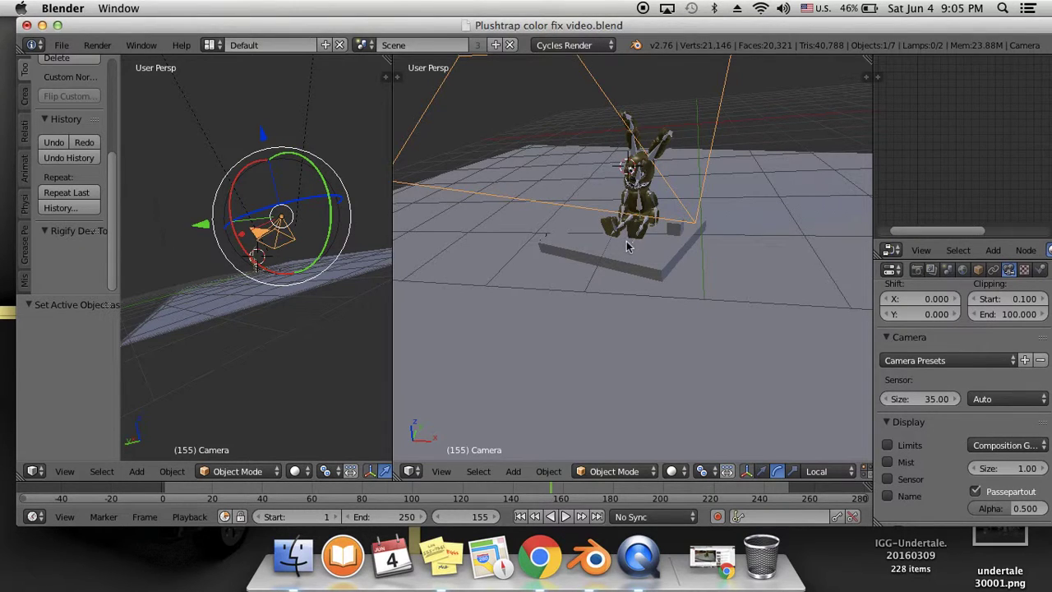
middle_drag(679, 262, 618, 282)
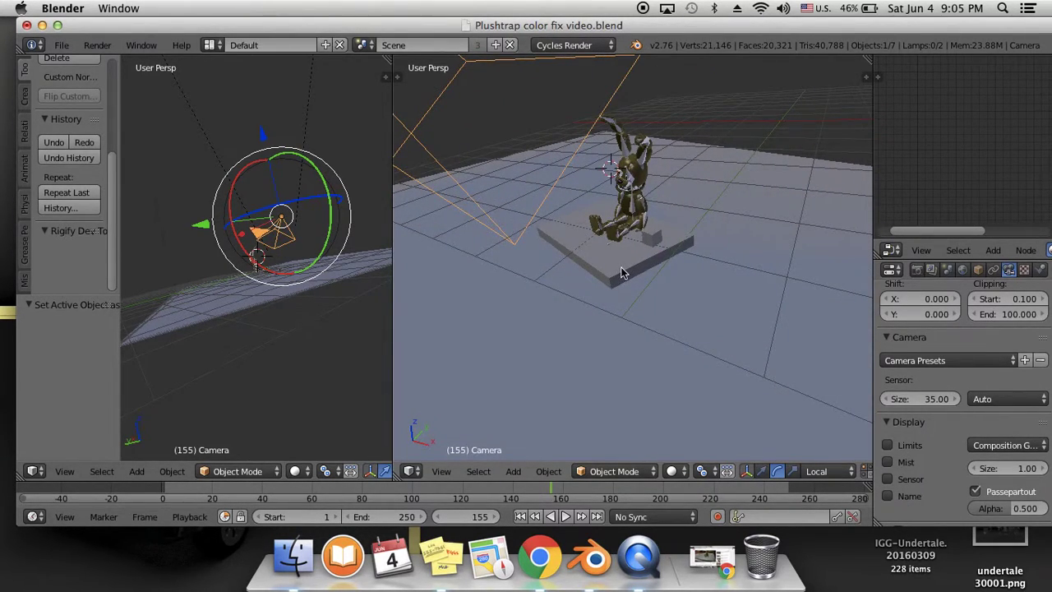
scroll(622, 272, down, 5)
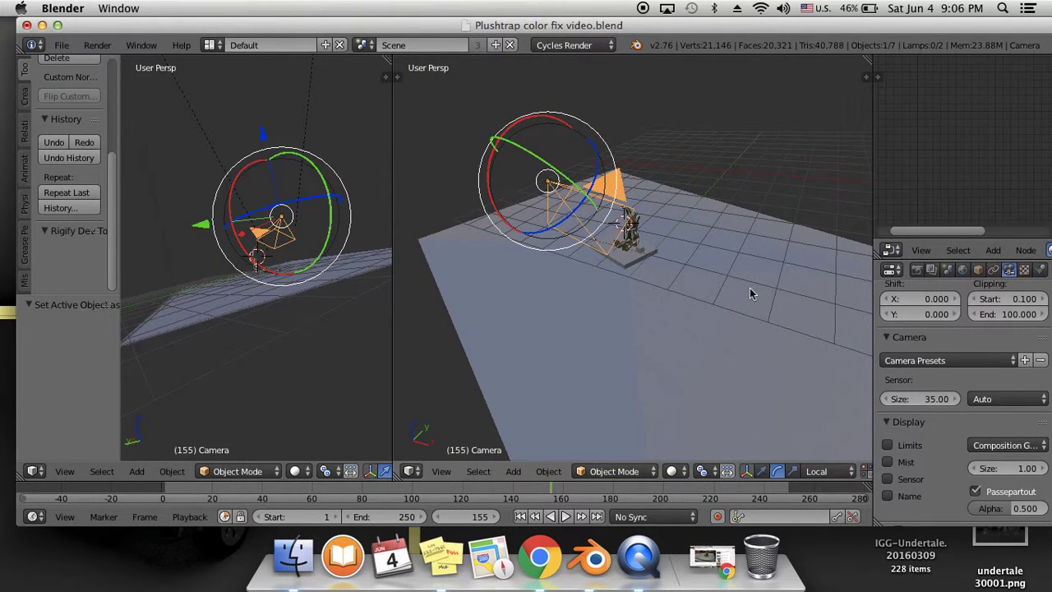
scroll(711, 301, up, 6)
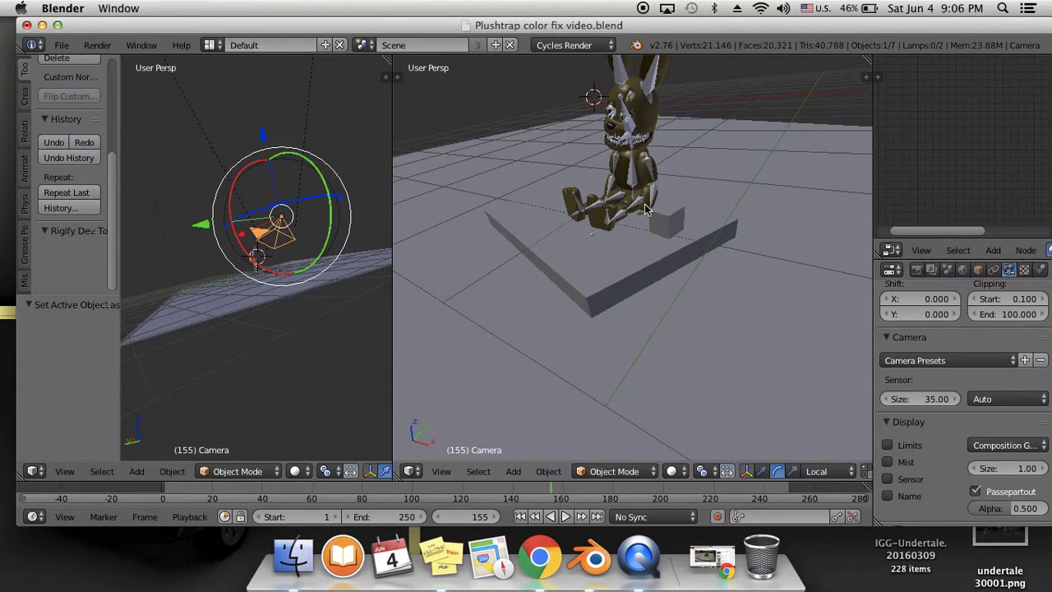
Step: Show an additional scene layer alongside the visible one in the second 3D viewport
scroll(646, 178, down, 2)
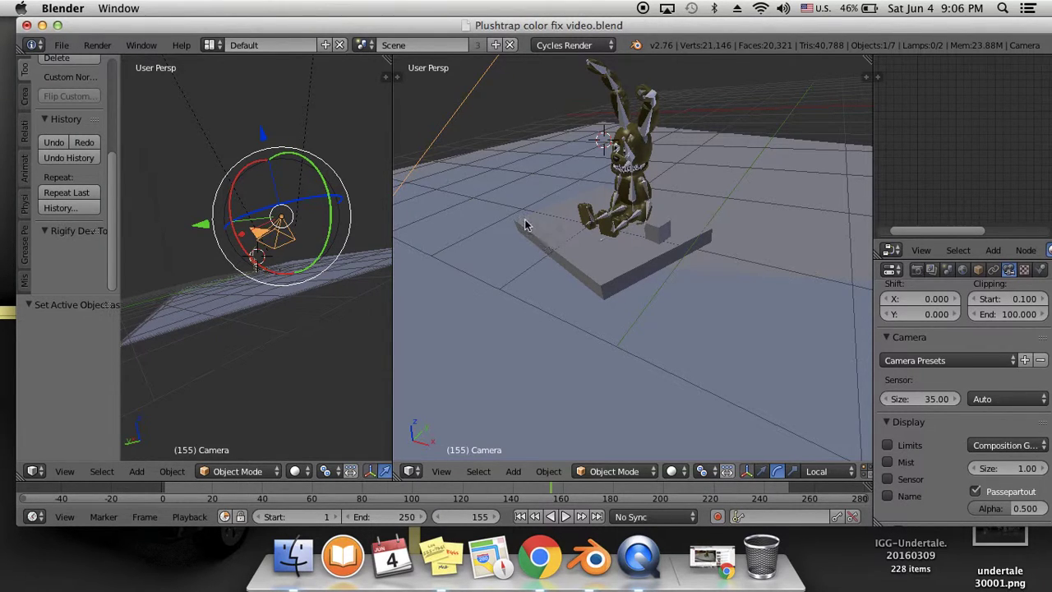
scroll(654, 278, down, 10)
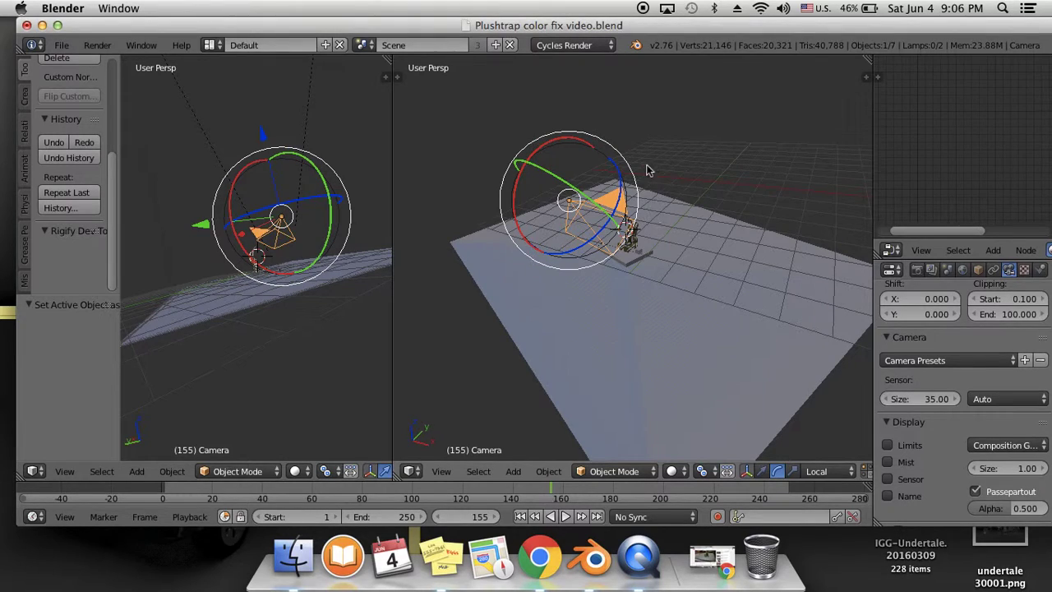
scroll(807, 475, down, 4)
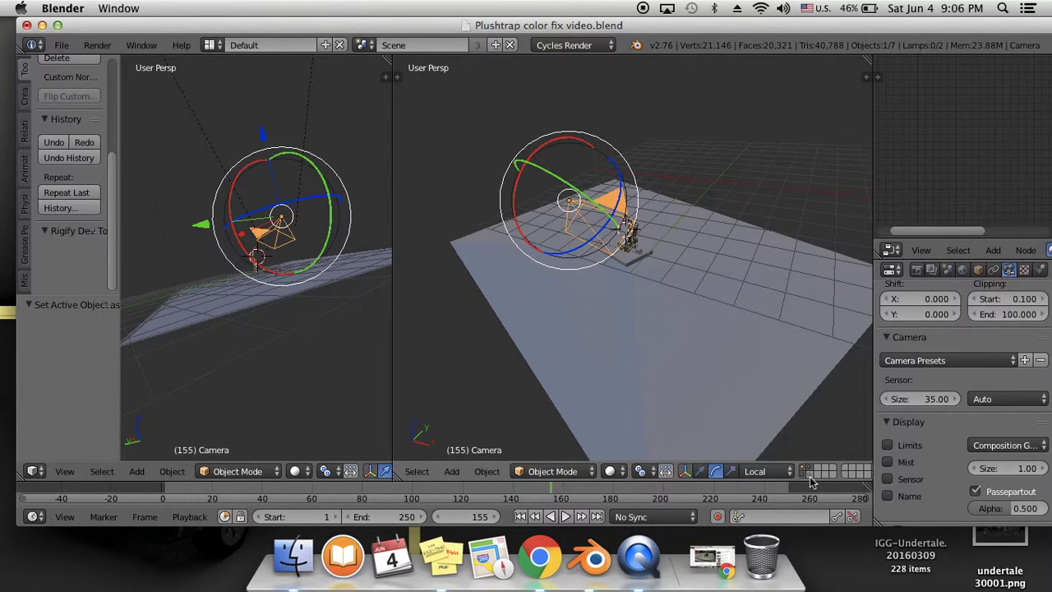
shift+click(809, 481)
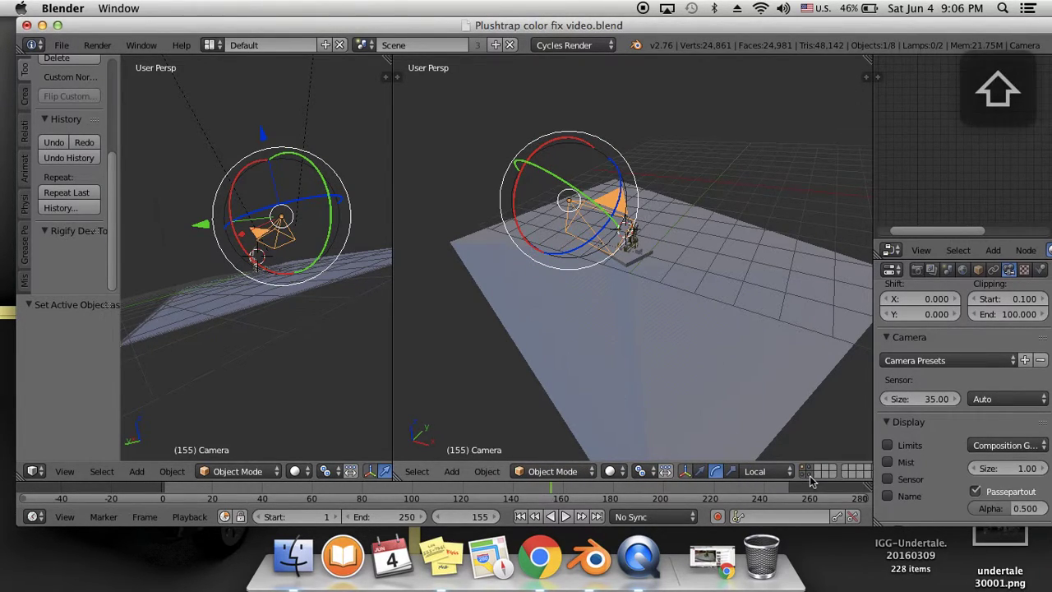
Step: Examine the lamps above the scene and the camera, character and ground plane in the second viewport
scroll(810, 481, down, 2)
scroll(748, 367, up, 5)
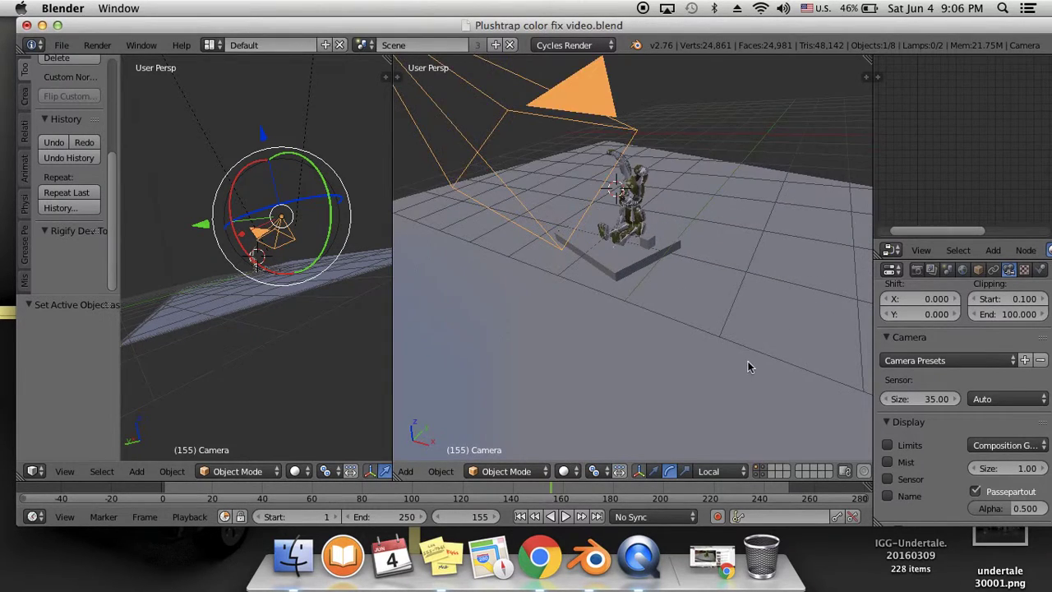
scroll(746, 366, down, 8)
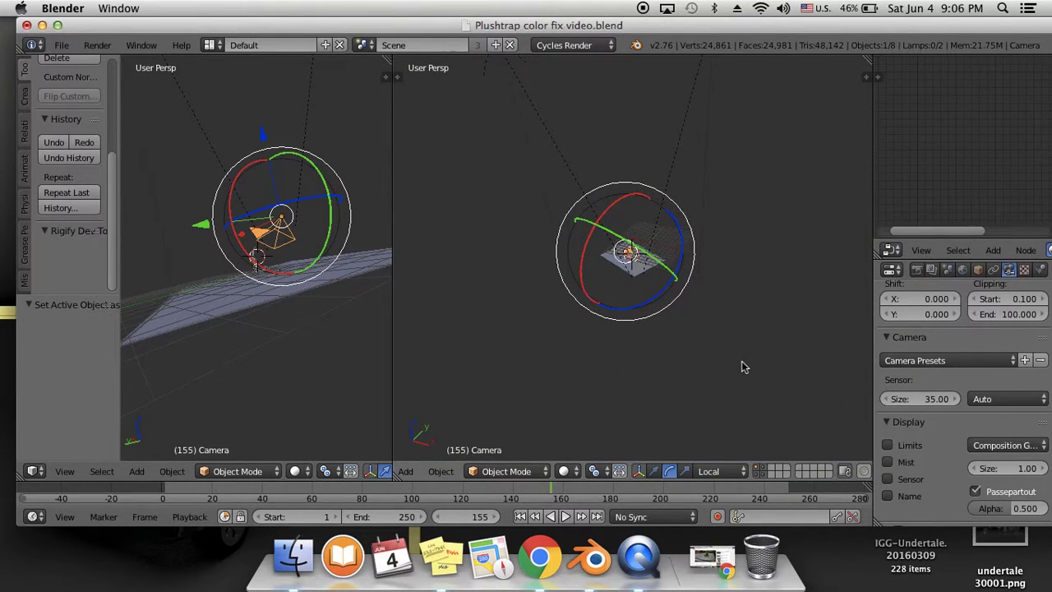
shift+middle_drag(714, 277, 723, 358)
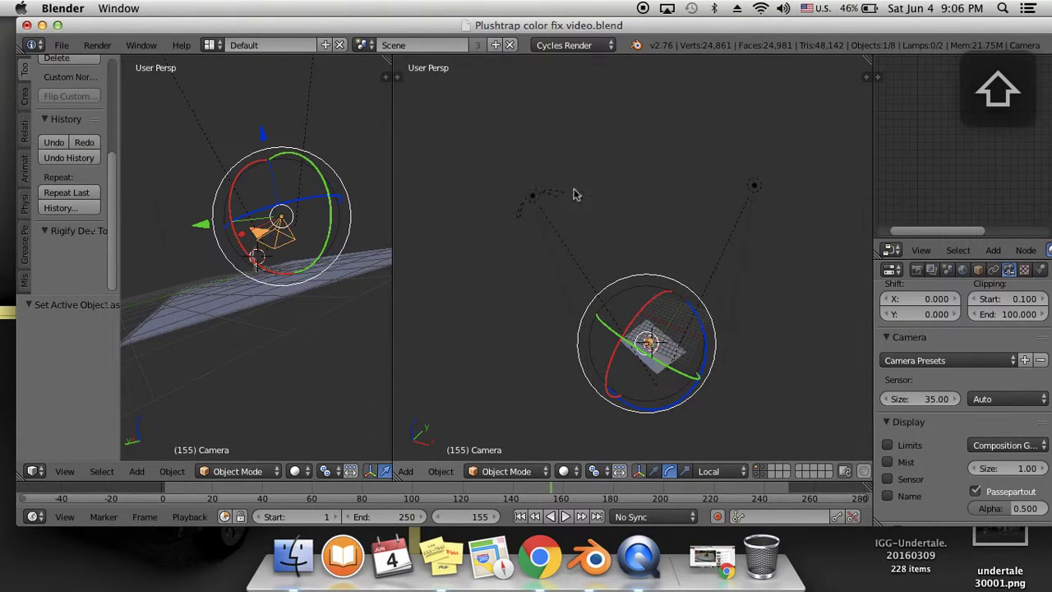
shift+scroll(657, 368, up, 3)
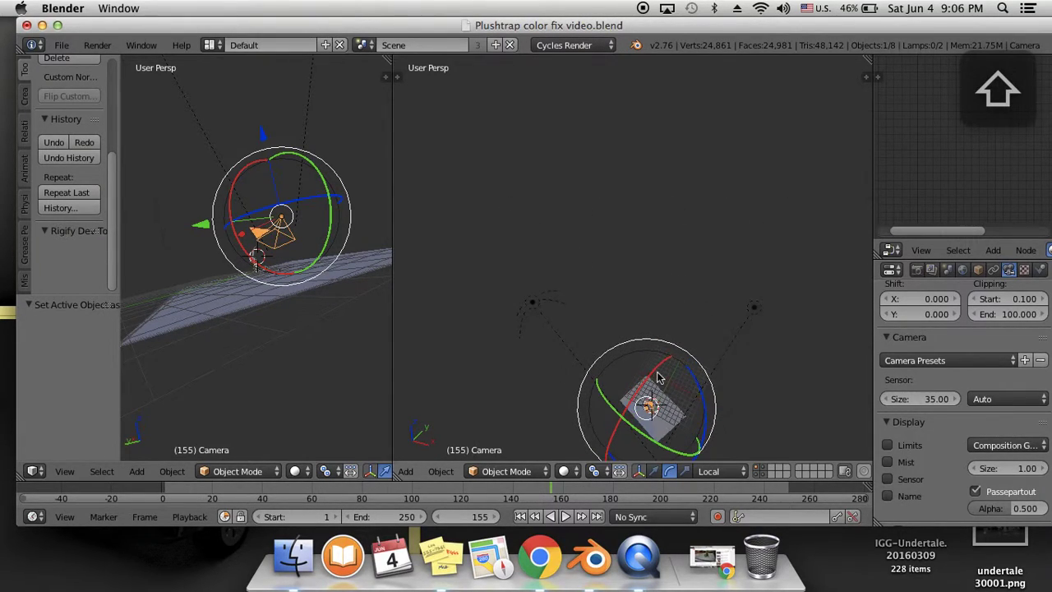
shift+scroll(659, 372, down, 2)
shift+scroll(660, 373, up, 3)
shift+scroll(660, 376, down, 3)
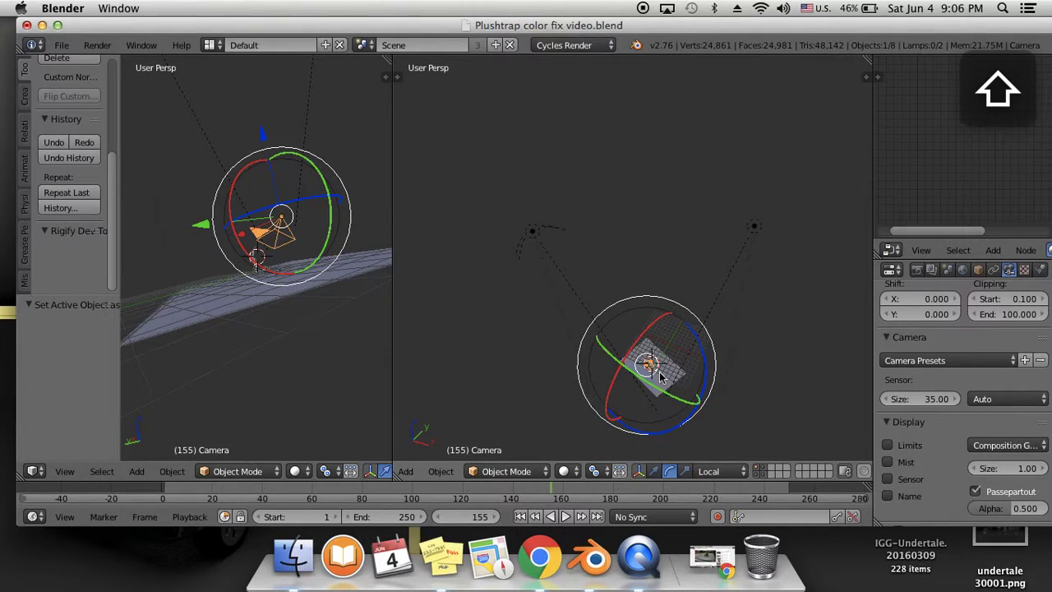
shift+scroll(670, 373, up, 3)
shift+scroll(670, 374, down, 3)
scroll(669, 374, up, 4)
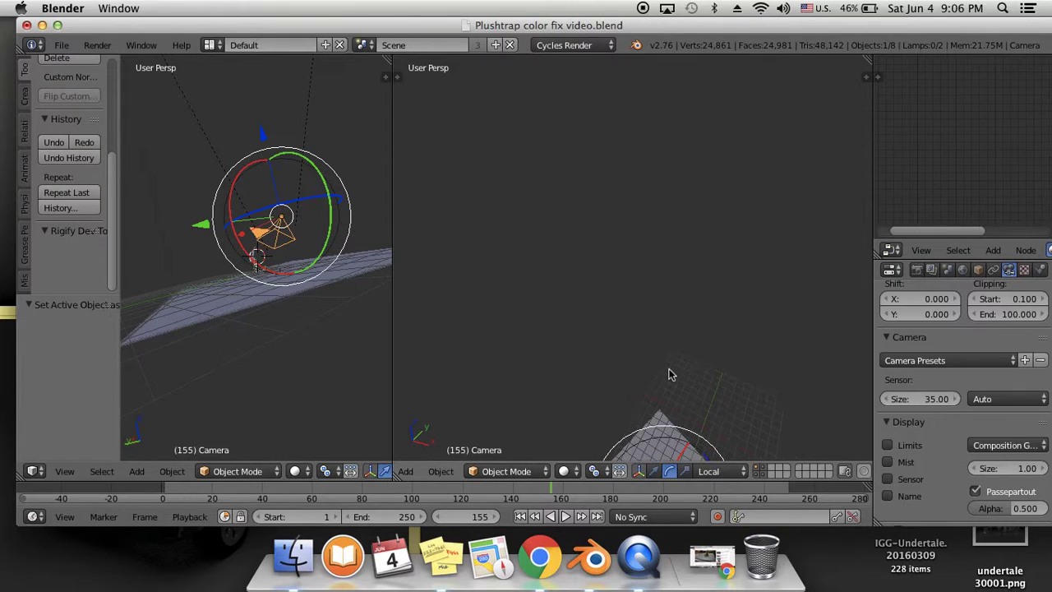
shift+middle_drag(670, 374, 660, 140)
scroll(663, 242, up, 3)
scroll(663, 240, up, 2)
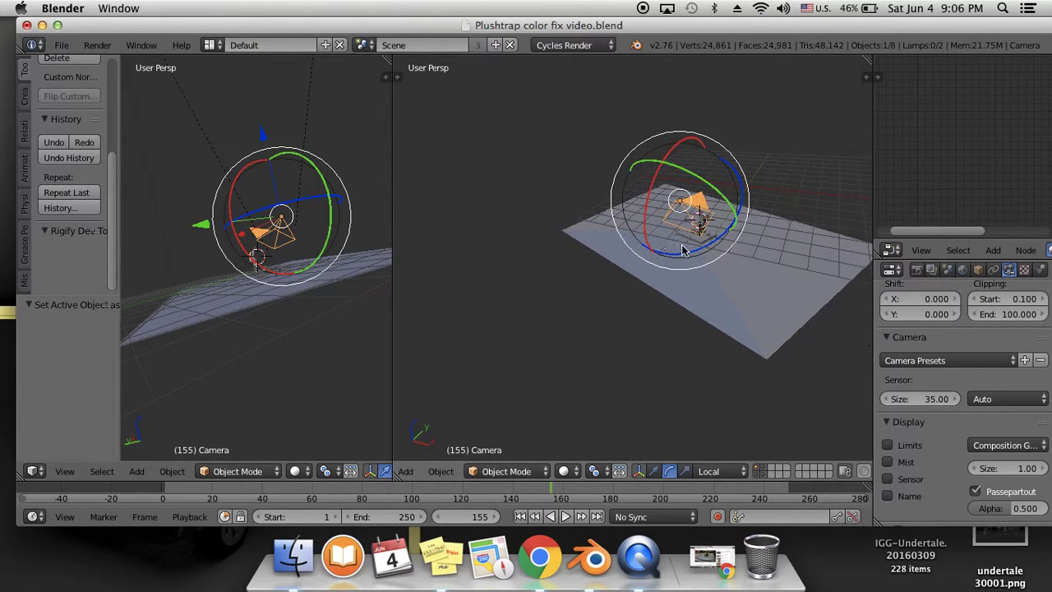
scroll(683, 246, up, 4)
middle_drag(728, 244, 765, 255)
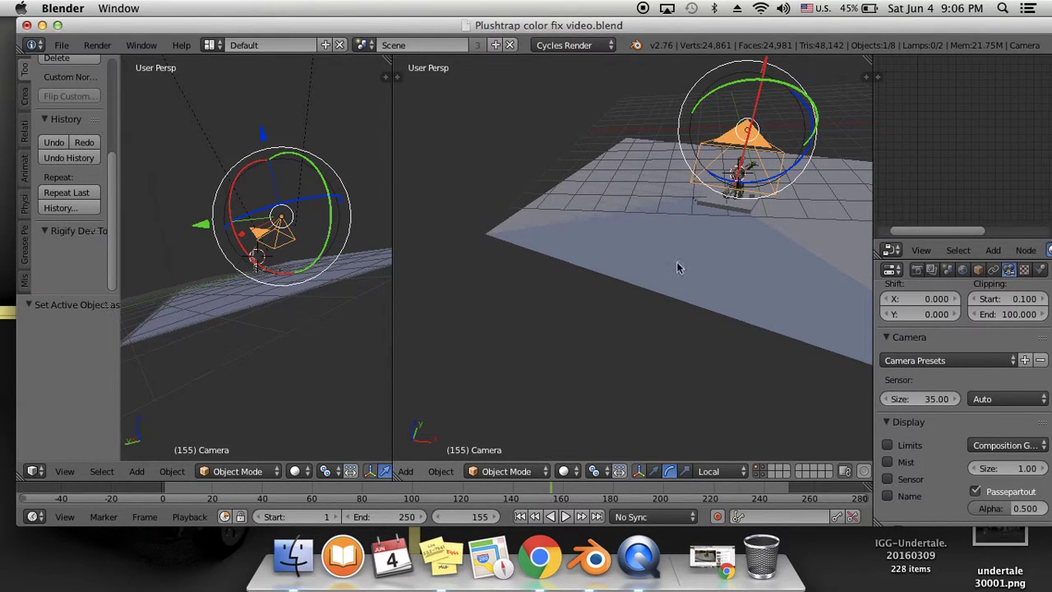
Step: Close the Plushtrap project window and start a new Blender session with the default scene
click(27, 25)
click(487, 206)
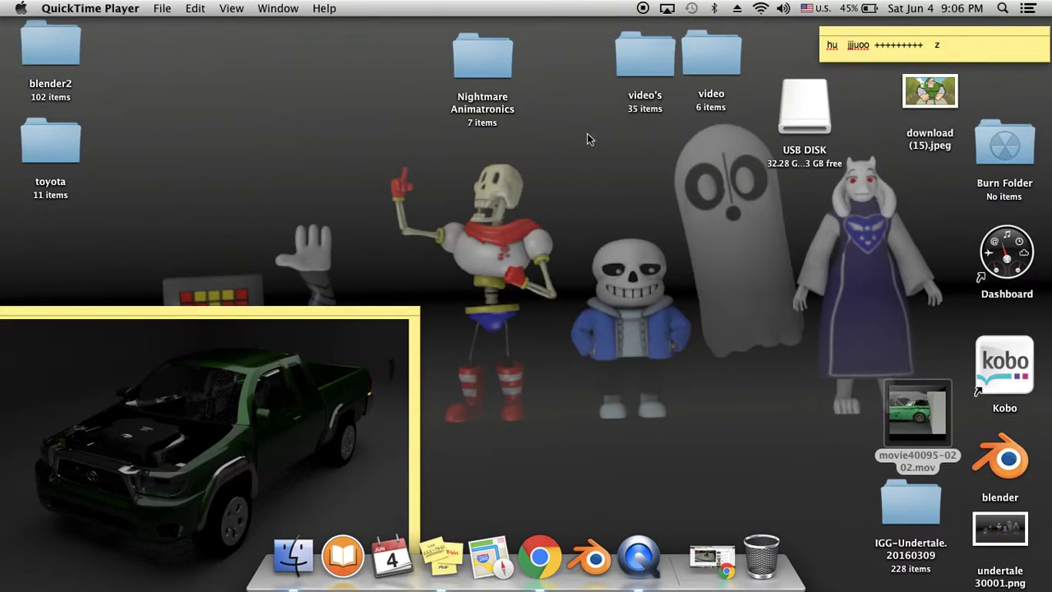
click(592, 557)
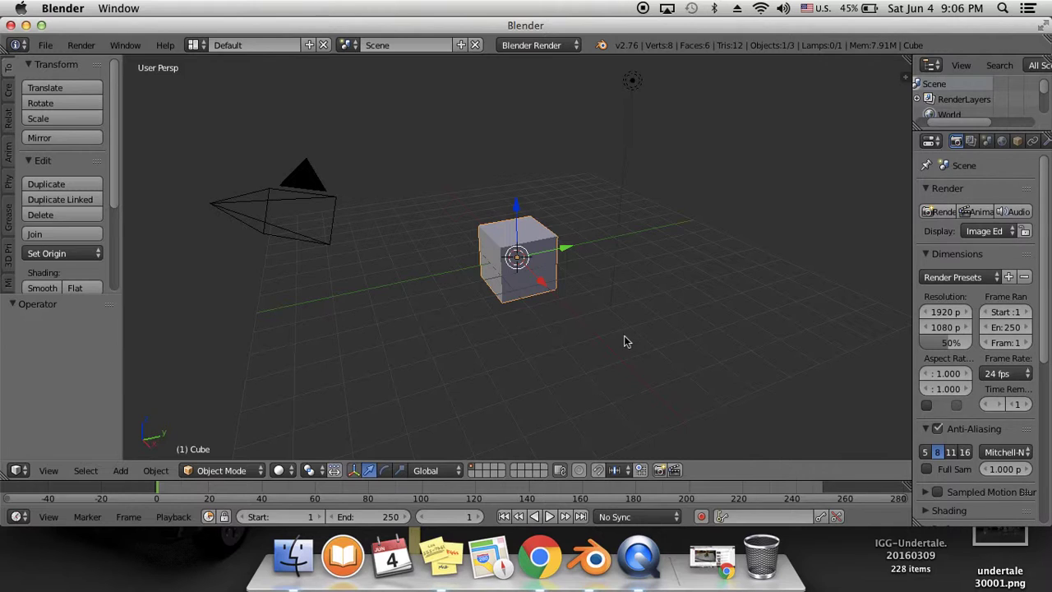
Step: Split the 3D viewport in two, switch the first area to the Movie Clip Editor and hide its marker display sidebar
drag(905, 76, 479, 88)
click(16, 471)
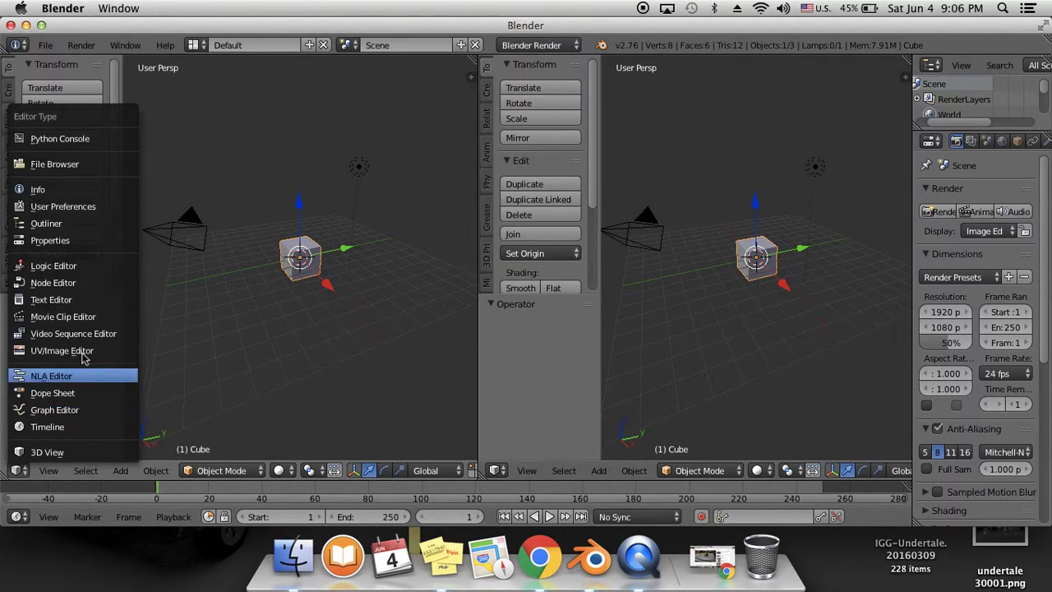
click(77, 320)
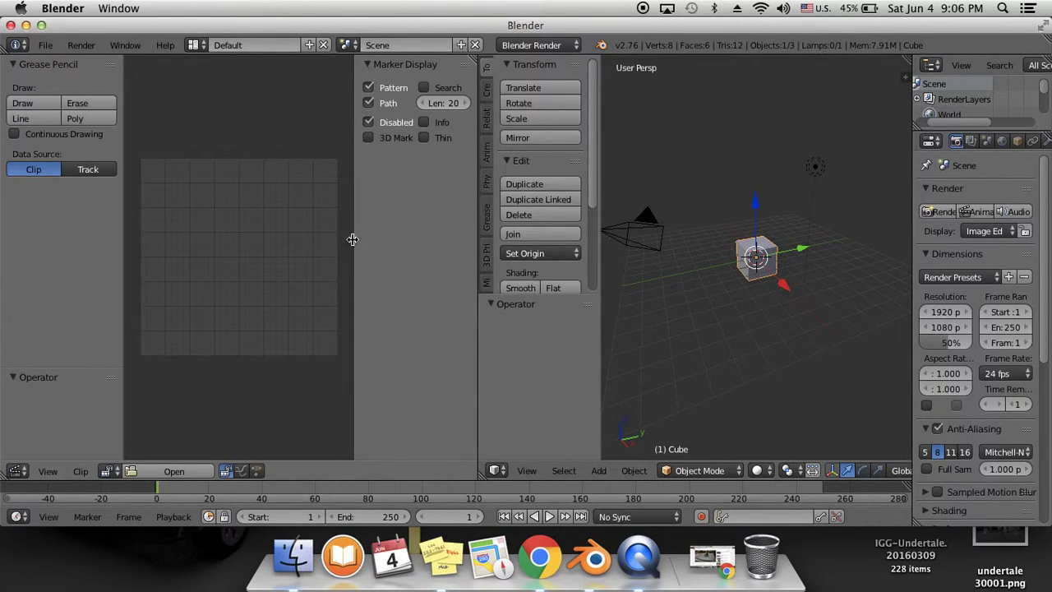
drag(354, 242, 505, 211)
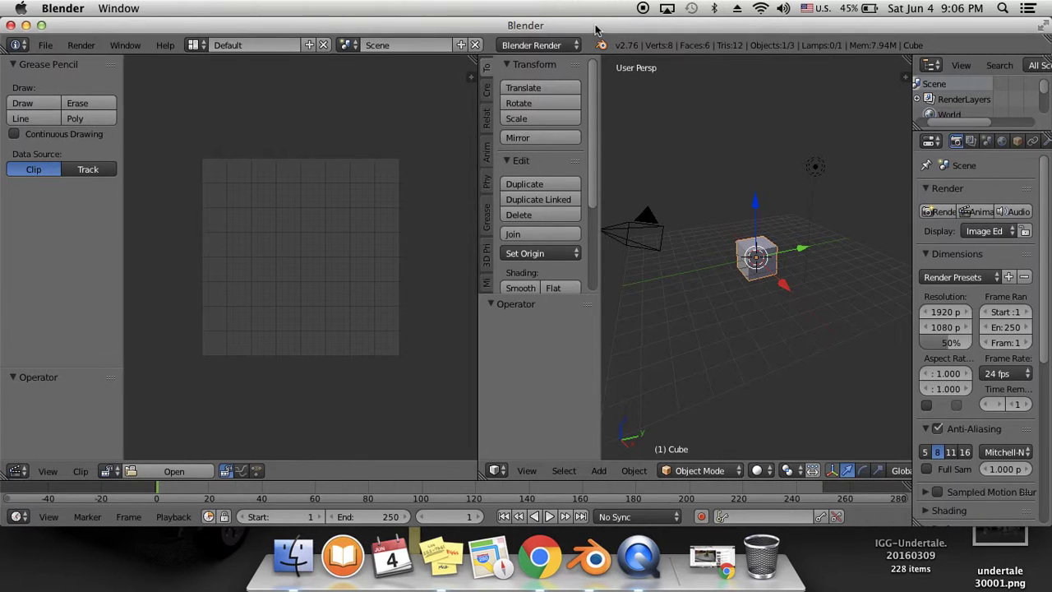
Step: Load DSCF3527.MOV from the desktop folder "video's" into the Movie Clip Editor
drag(595, 28, 595, 231)
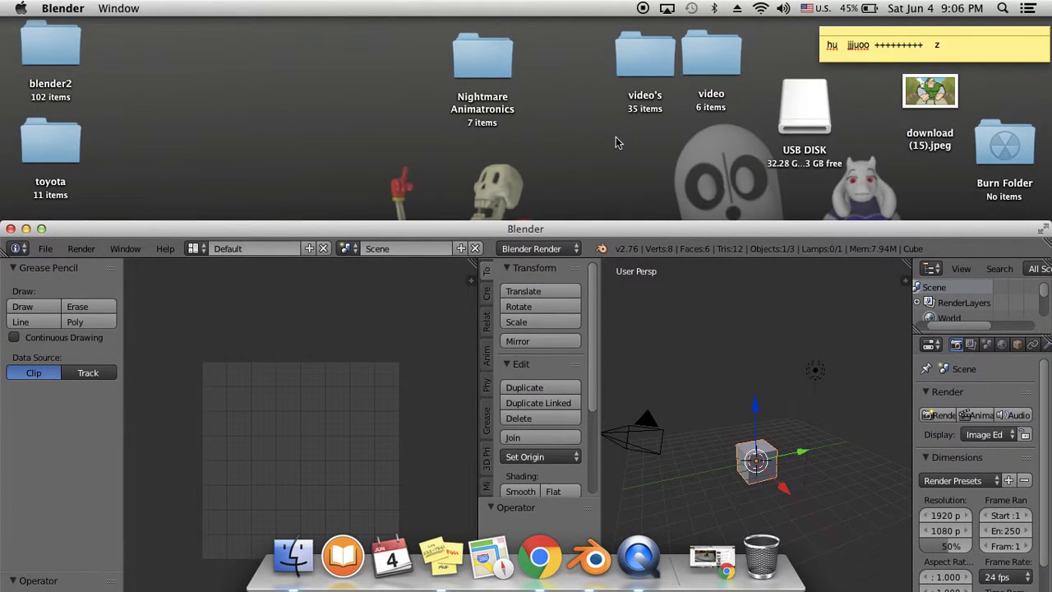
double_click(644, 61)
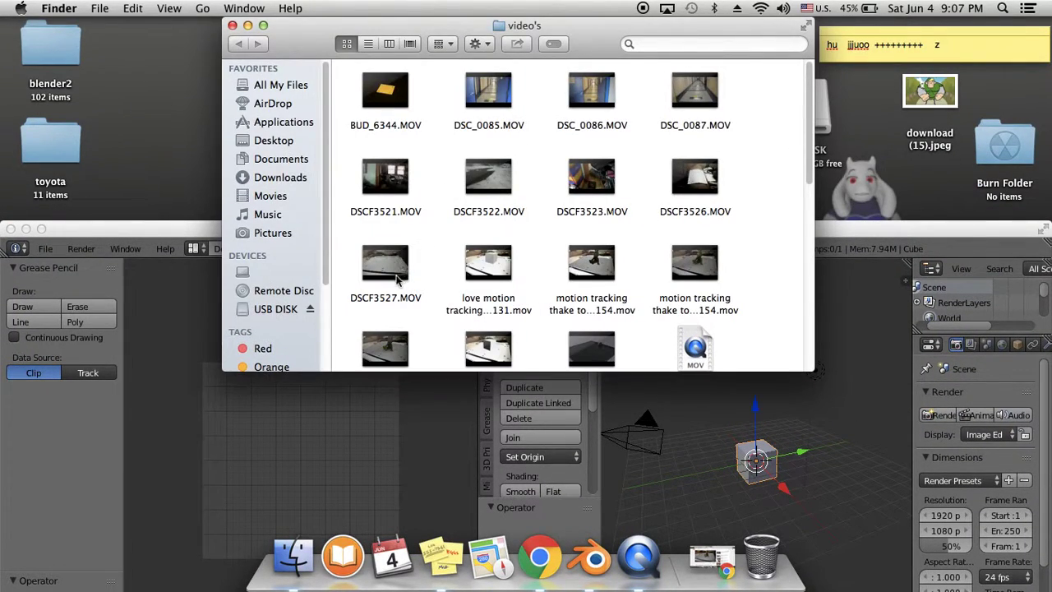
mouse_move(403, 269)
drag(403, 269, 332, 444)
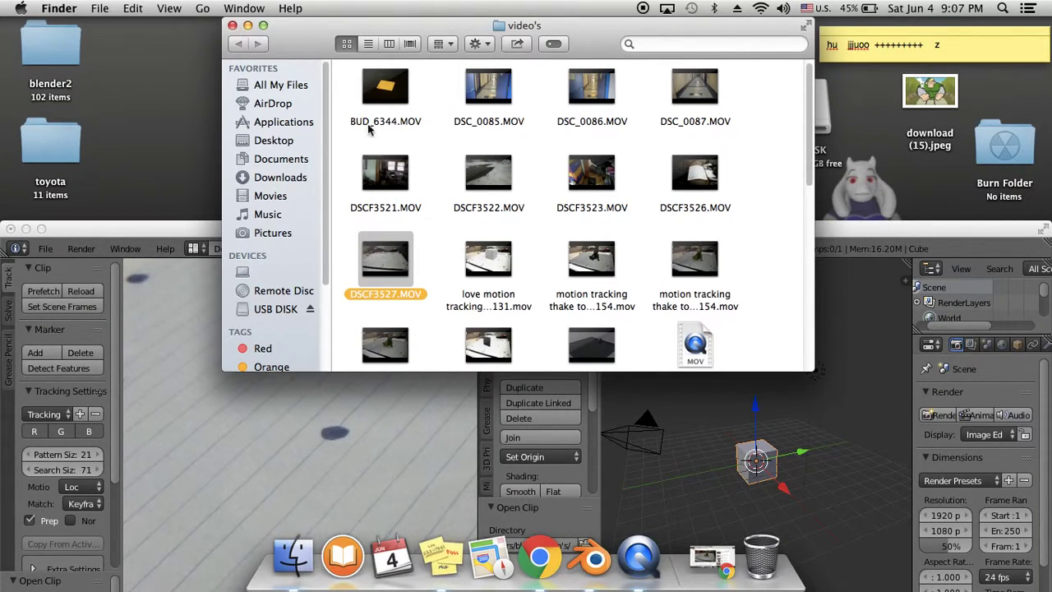
Step: Close the "video's" folder window and move the Blender window back up to the menu bar
drag(190, 234, 191, 124)
click(314, 31)
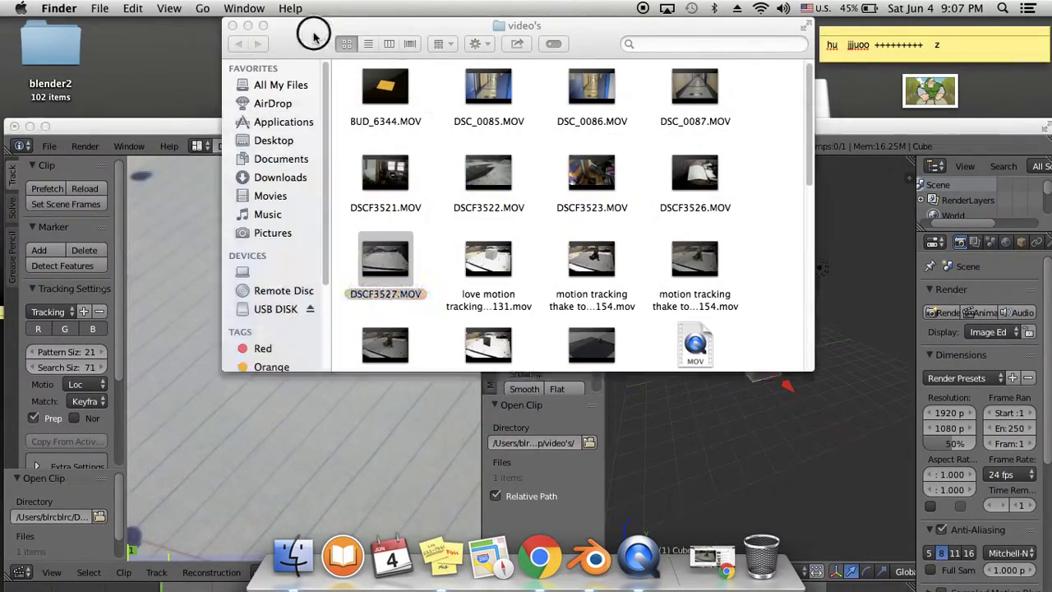
click(232, 25)
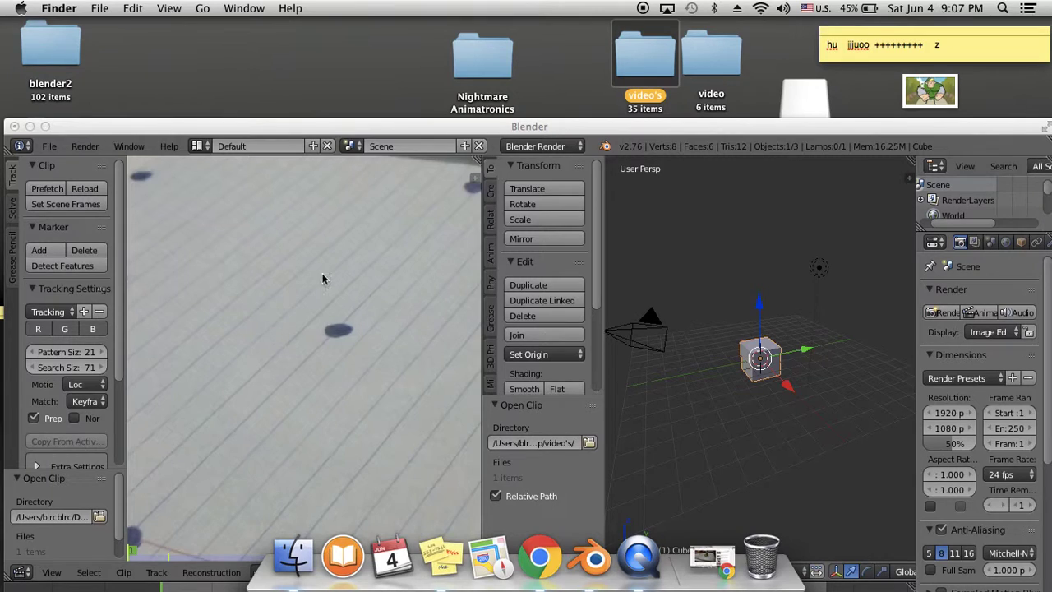
drag(368, 134, 357, 33)
Step: Hide the 3D viewport's tool shelf and widen the Movie Clip Editor so the whole clip fits
scroll(354, 274, down, 5)
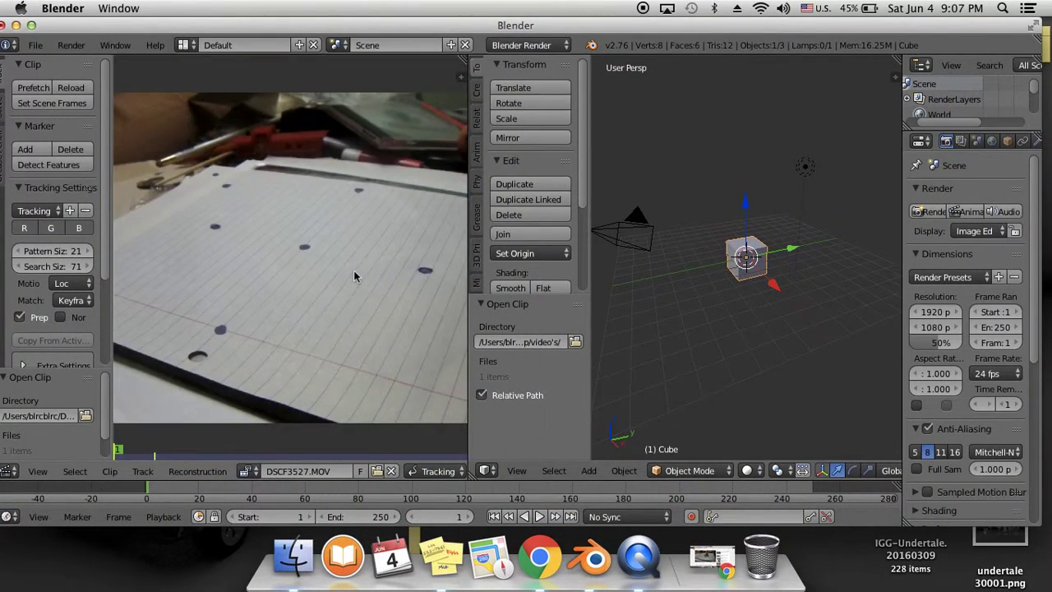
scroll(354, 276, up, 2)
click(581, 259)
mouse_move(581, 259)
mouse_down()
mouse_move(471, 262)
mouse_move(575, 240)
mouse_up()
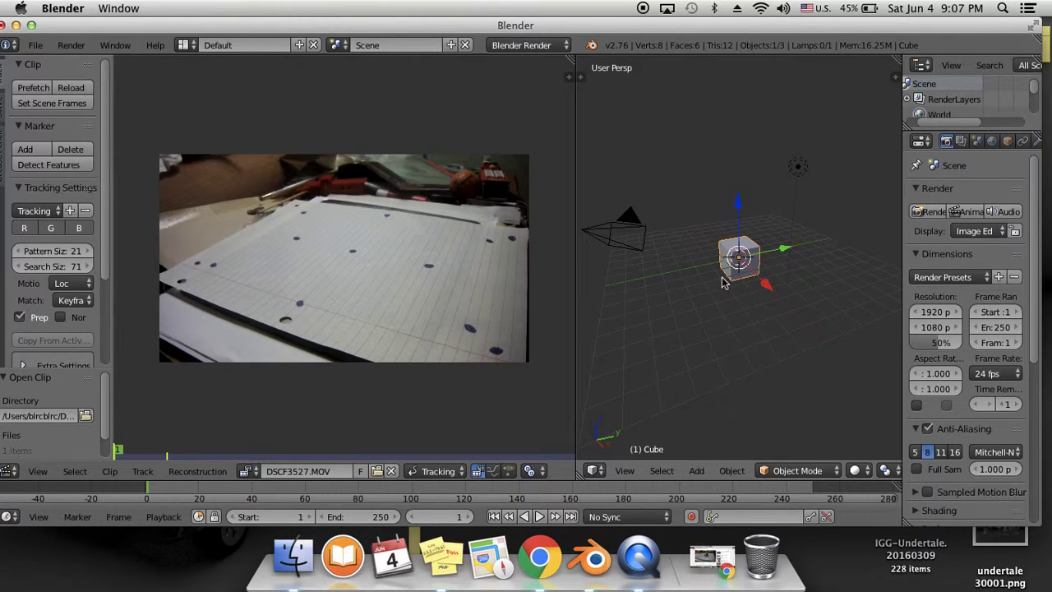
mouse_move(715, 282)
middle_down()
mouse_move(820, 289)
mouse_move(712, 300)
middle_up()
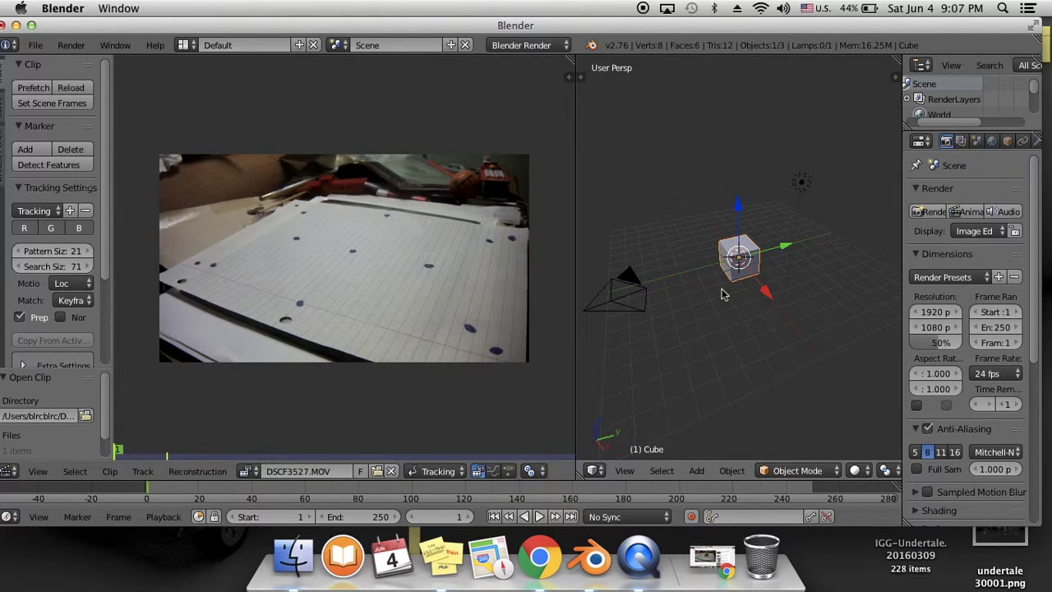
click(579, 176)
drag(579, 177, 671, 177)
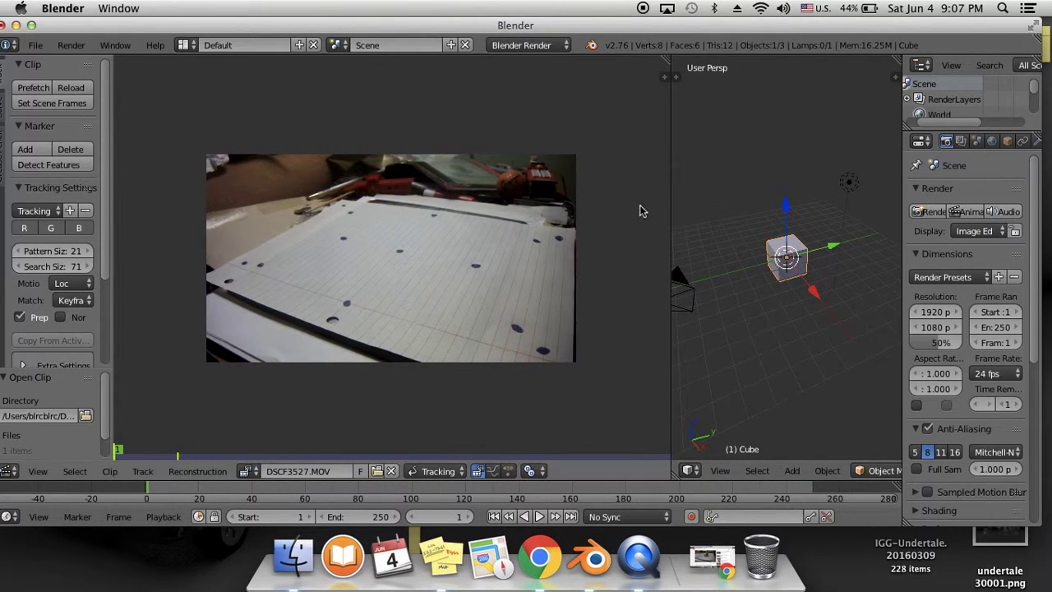
Step: Enlarge the clip in the editor and reposition the Blender window so the tracking tools are fully on screen
scroll(424, 323, up, 2)
scroll(421, 323, down, 1)
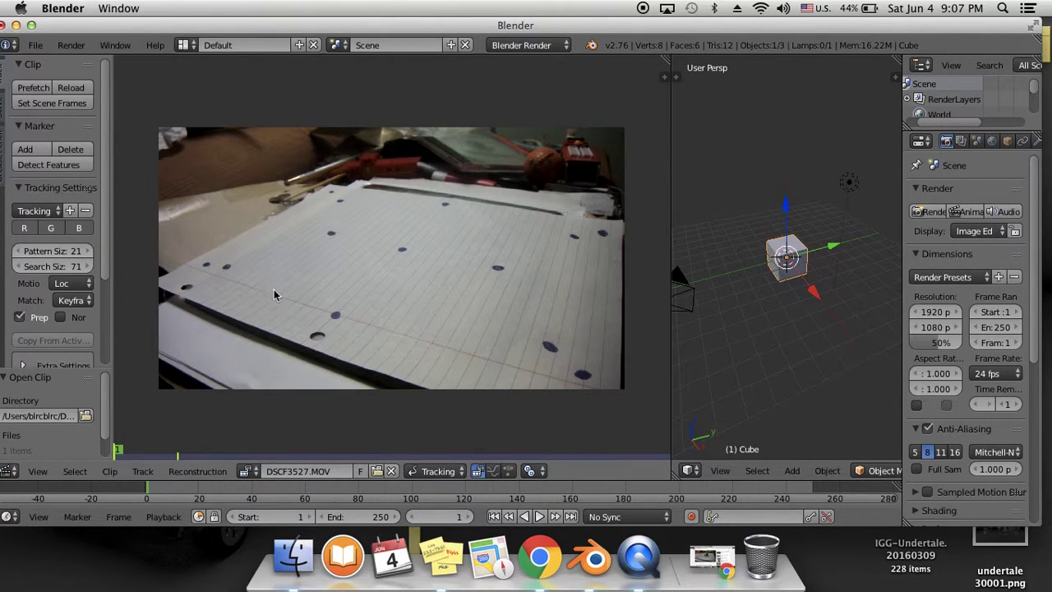
scroll(271, 303, up, 1)
scroll(271, 302, down, 1)
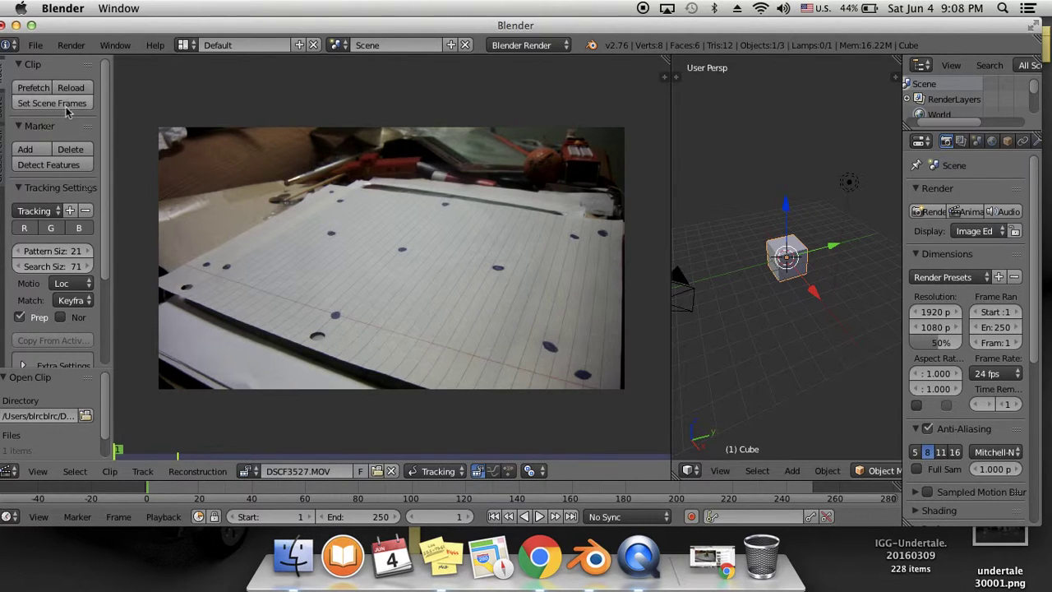
drag(60, 25, 82, 25)
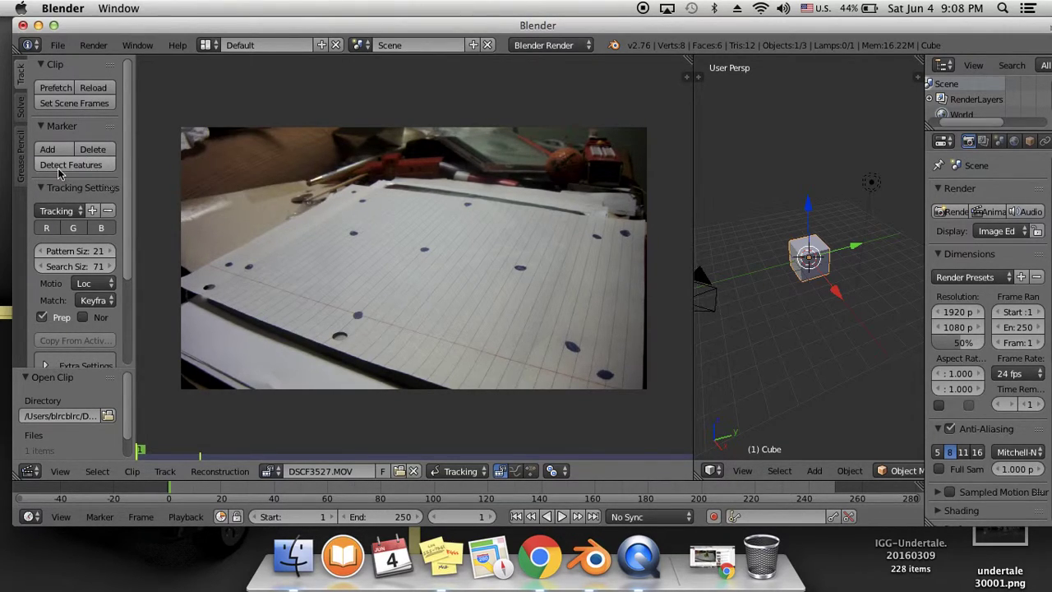
Step: Try automatic feature detection on the clip and delete the marker placed on the background clutter
click(84, 166)
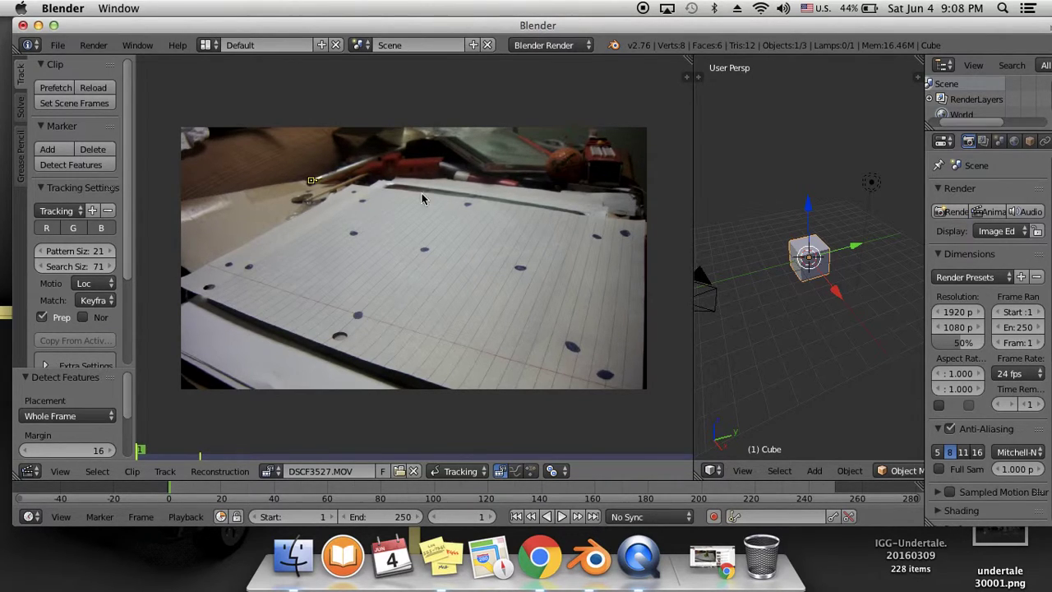
click(313, 180)
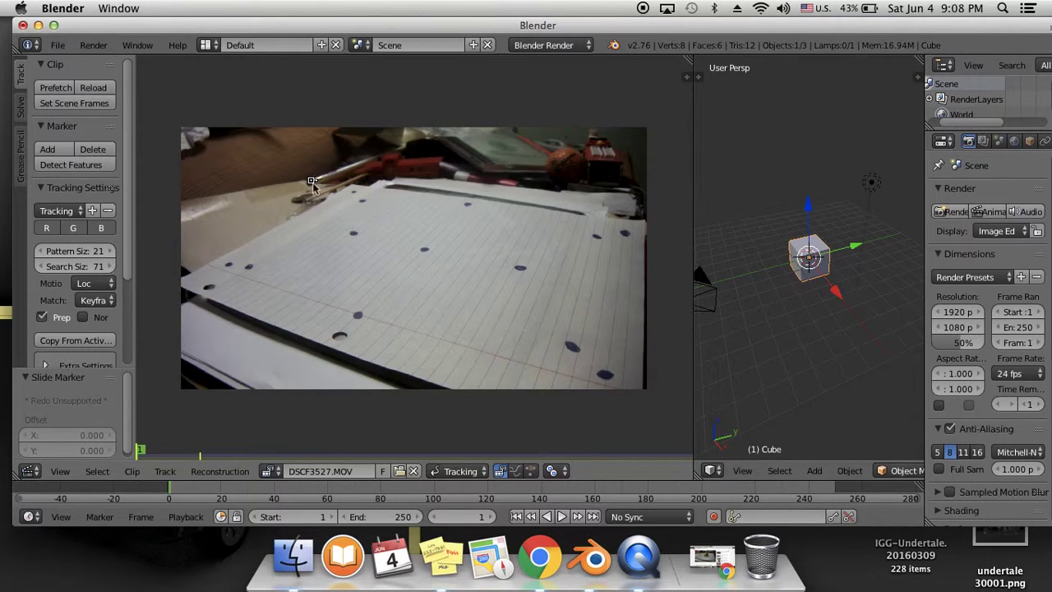
click(103, 148)
click(103, 147)
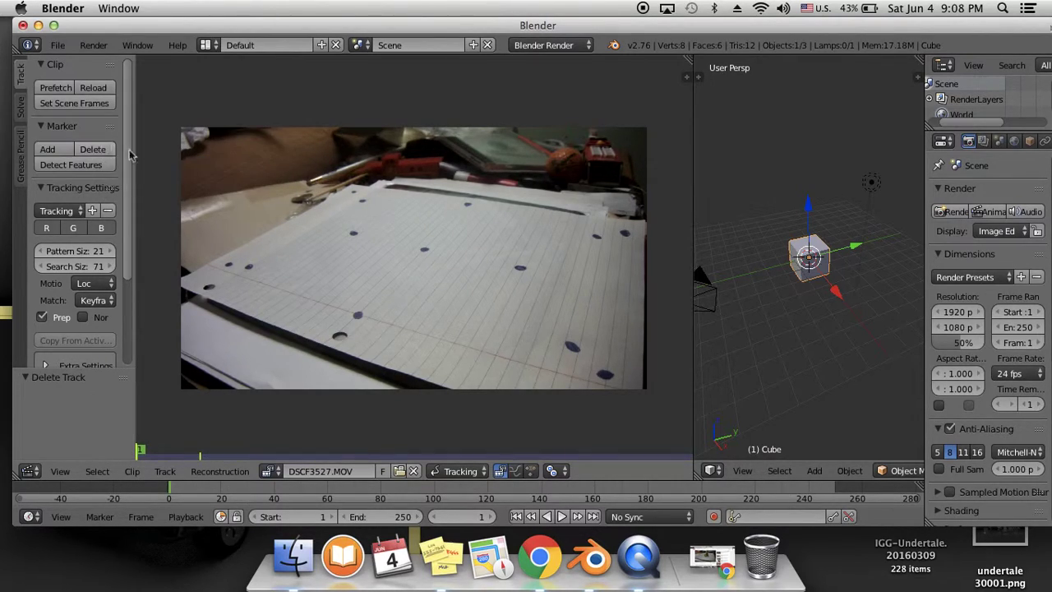
Step: Add six tracking markers on ink dots across the paper, starting with the central dot
click(47, 149)
click(420, 254)
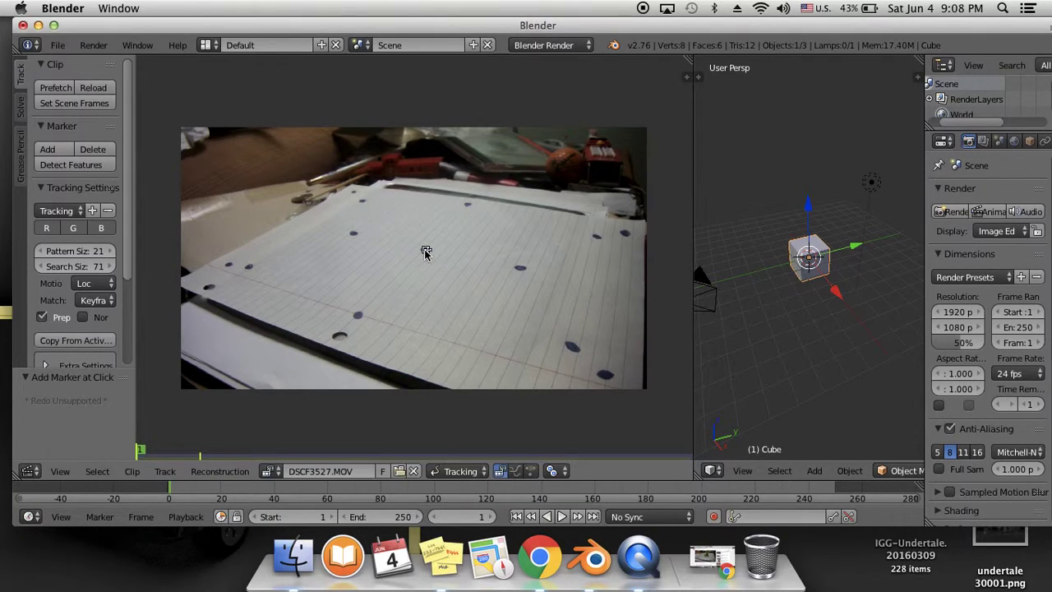
click(47, 149)
click(354, 314)
click(47, 149)
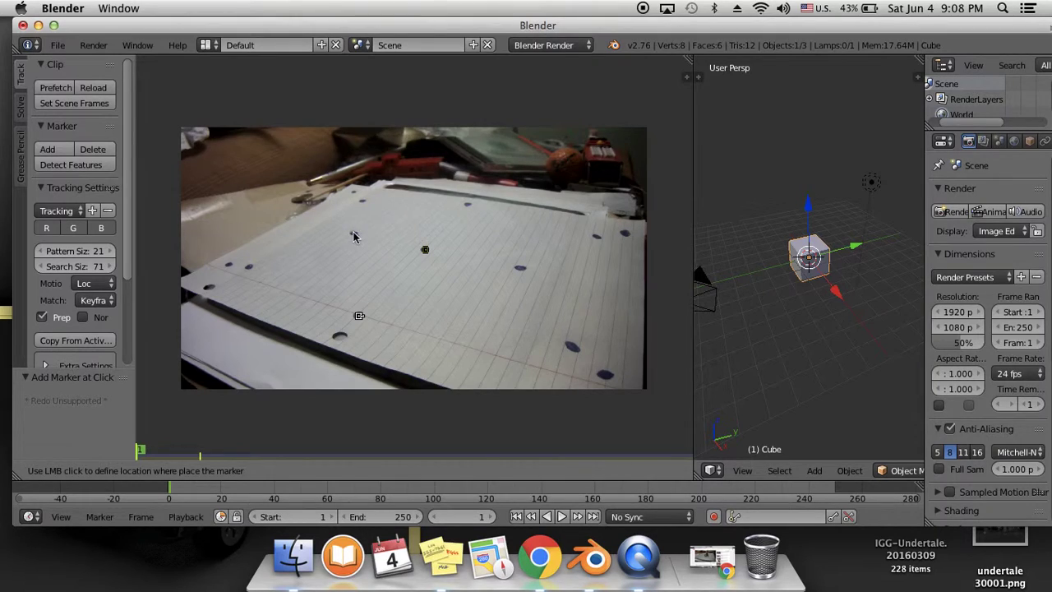
click(355, 235)
click(48, 149)
click(521, 272)
click(48, 149)
click(468, 204)
click(47, 149)
click(574, 351)
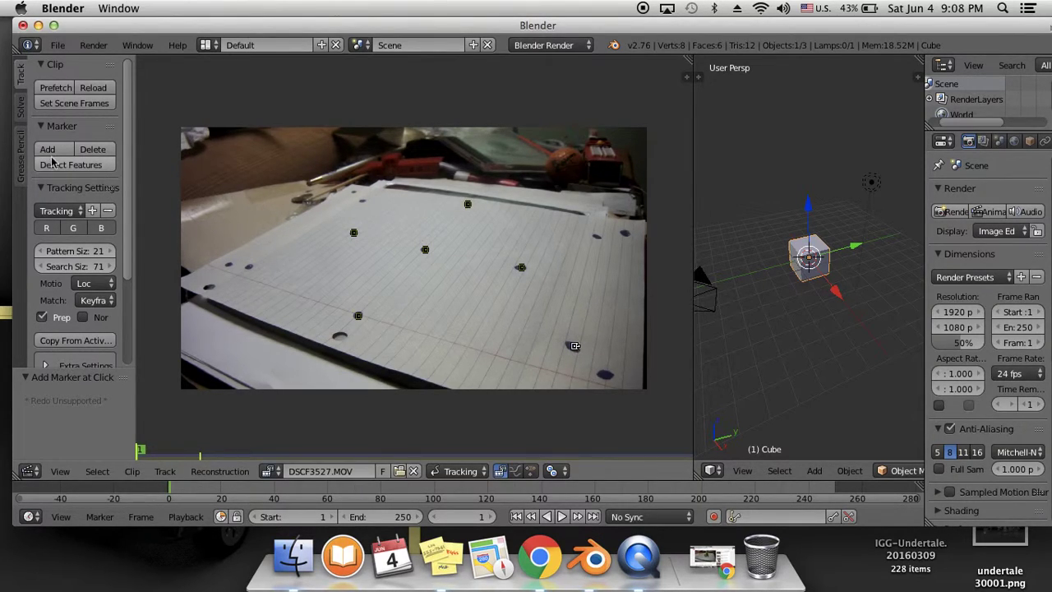
Step: Add tracking markers on five more ink dots: two at the paper's upper right, one each at upper left, far left and lower right
click(48, 149)
click(598, 239)
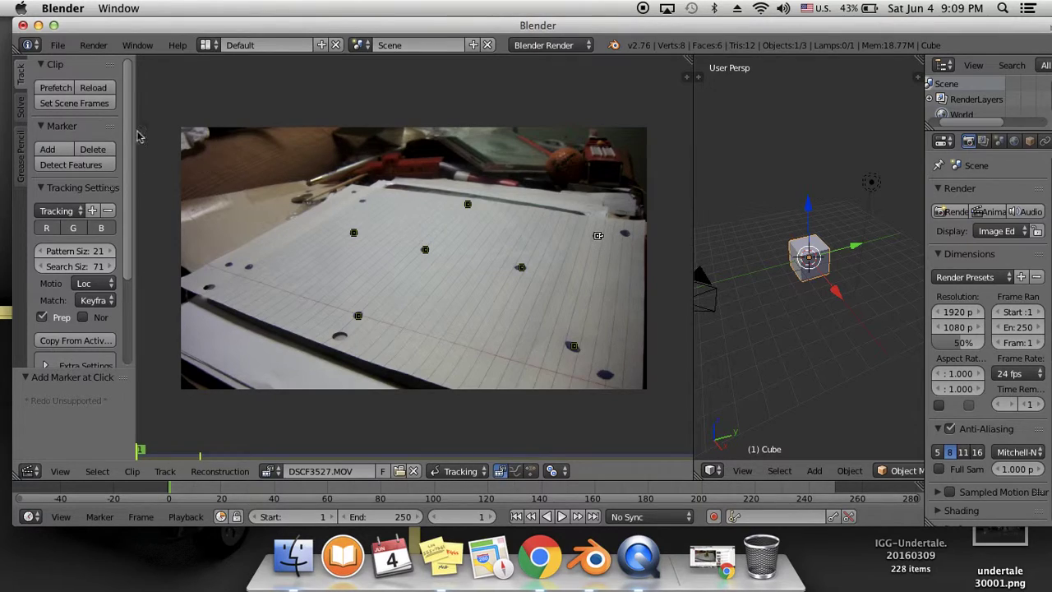
click(48, 148)
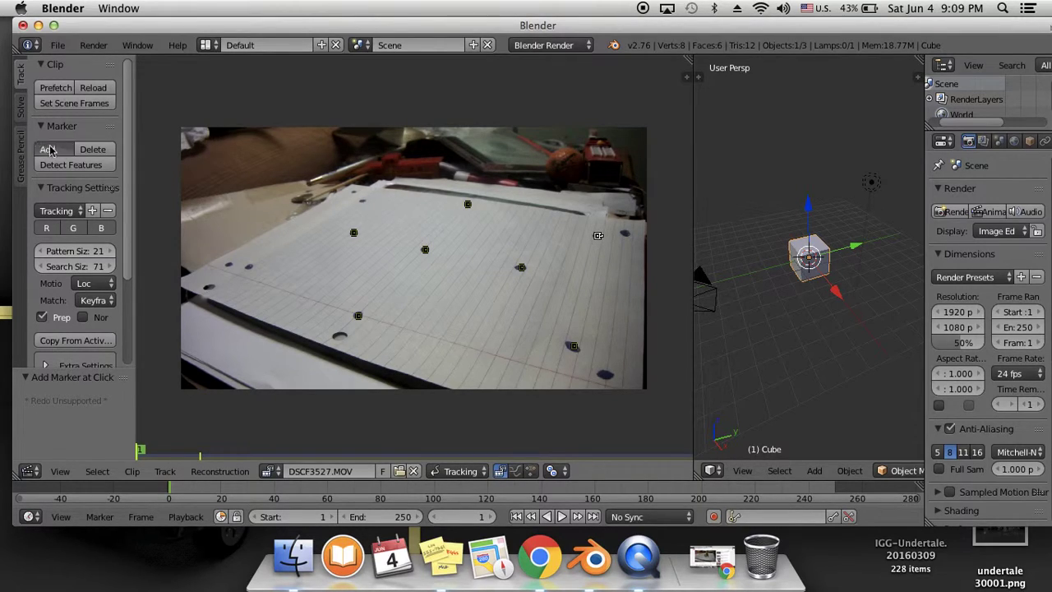
click(364, 202)
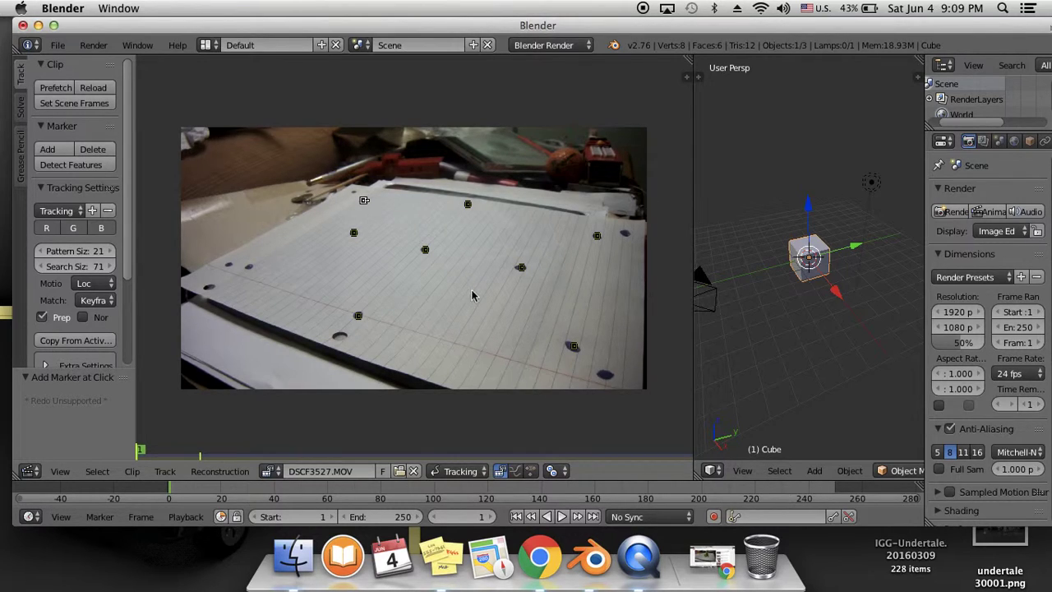
click(47, 149)
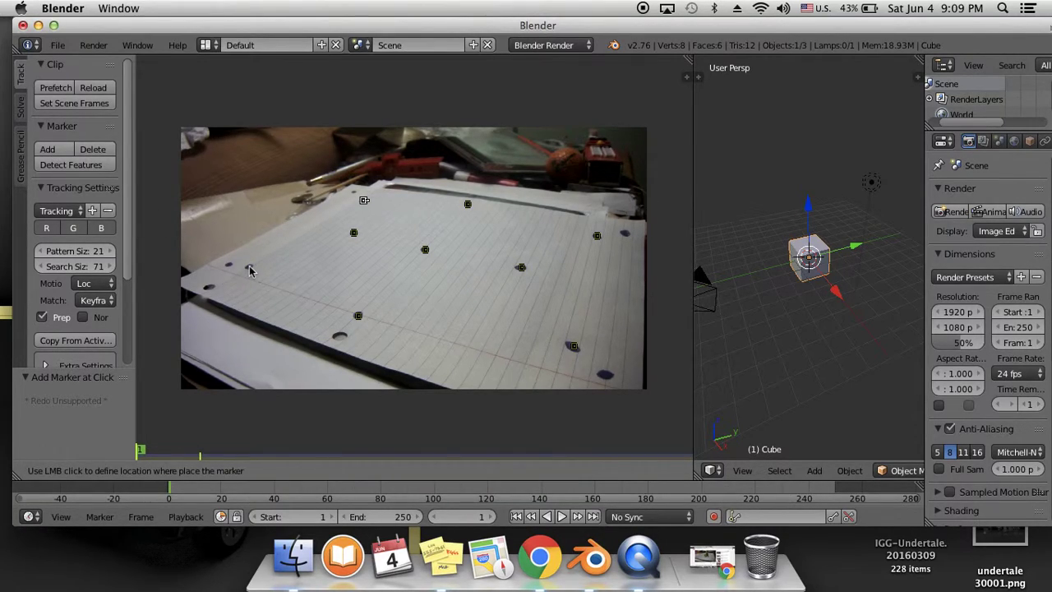
click(251, 268)
click(51, 150)
click(608, 378)
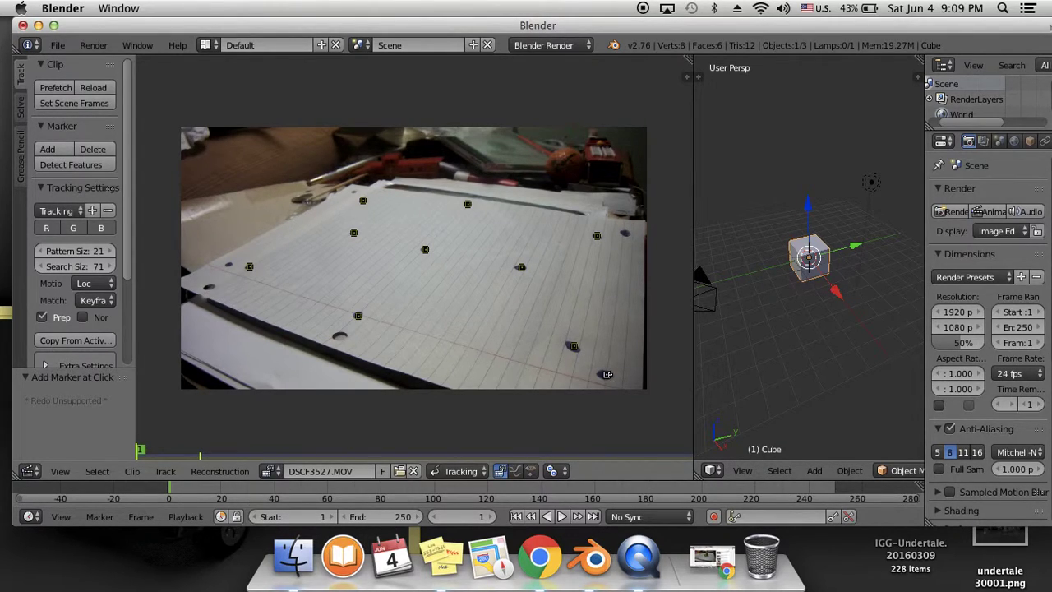
click(58, 151)
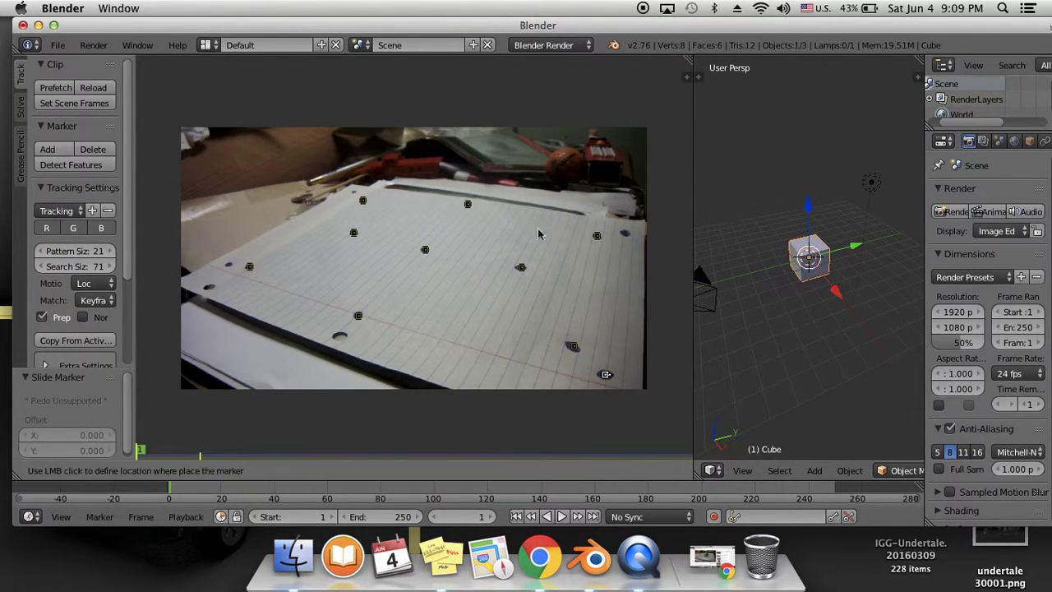
click(627, 237)
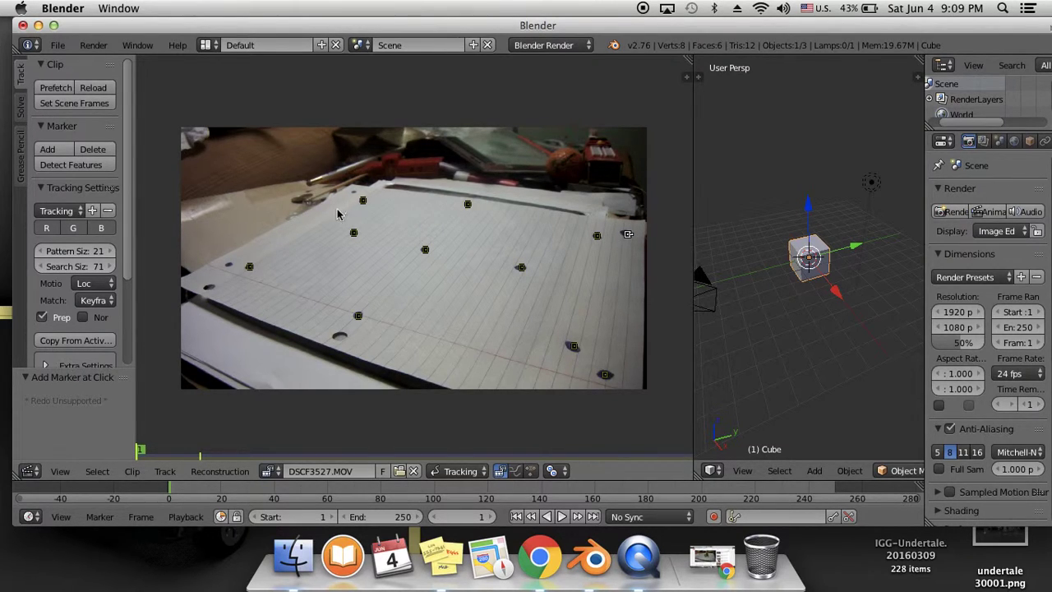
Step: Add tracking markers on the two remaining outer ink dots, at the paper's upper-left corner and far-left edge
scroll(337, 214, up, 4)
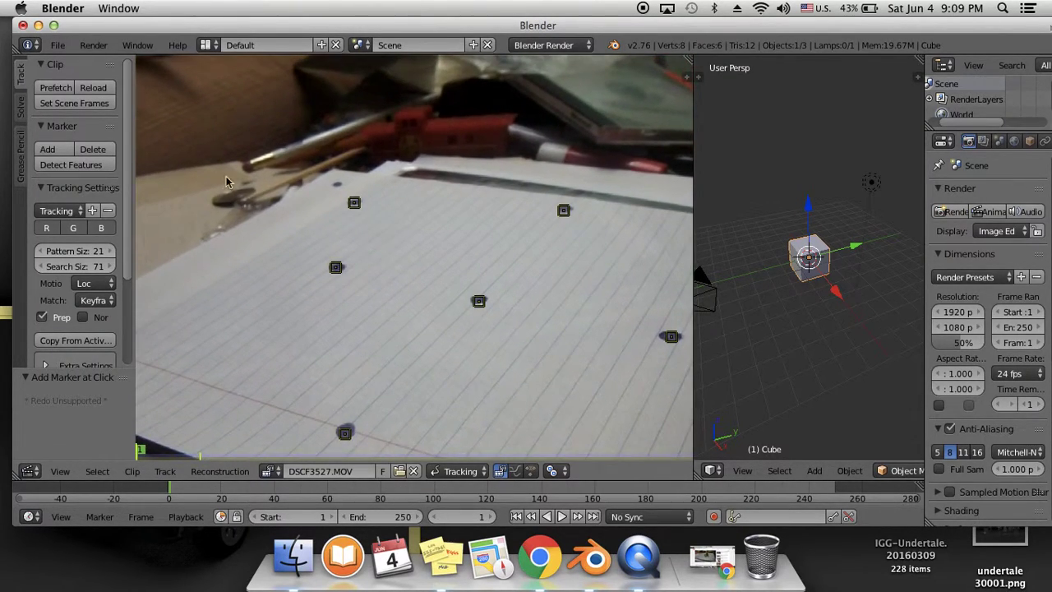
click(48, 149)
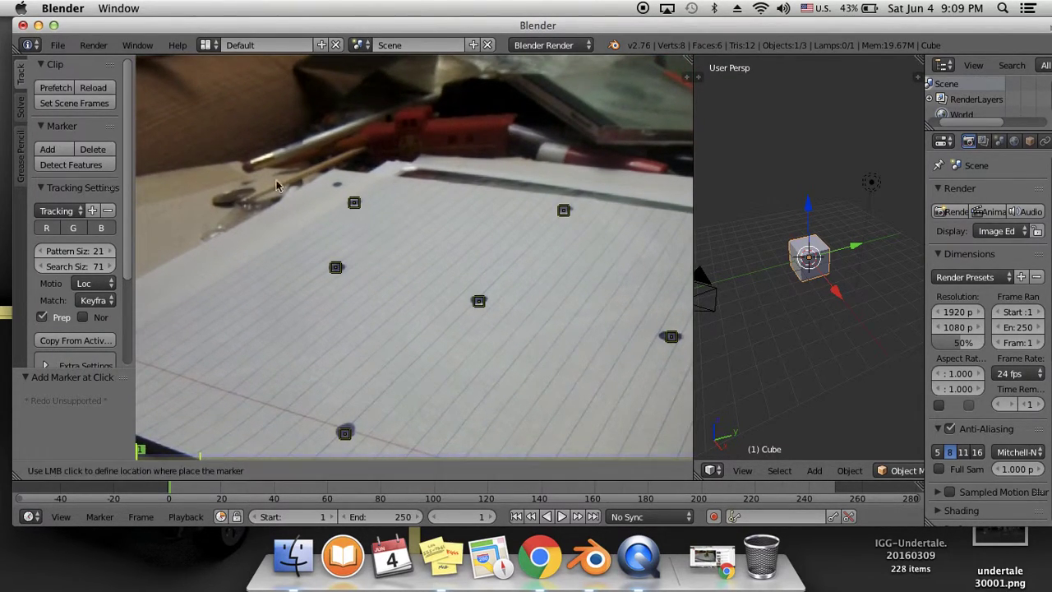
click(338, 184)
scroll(369, 243, down, 5)
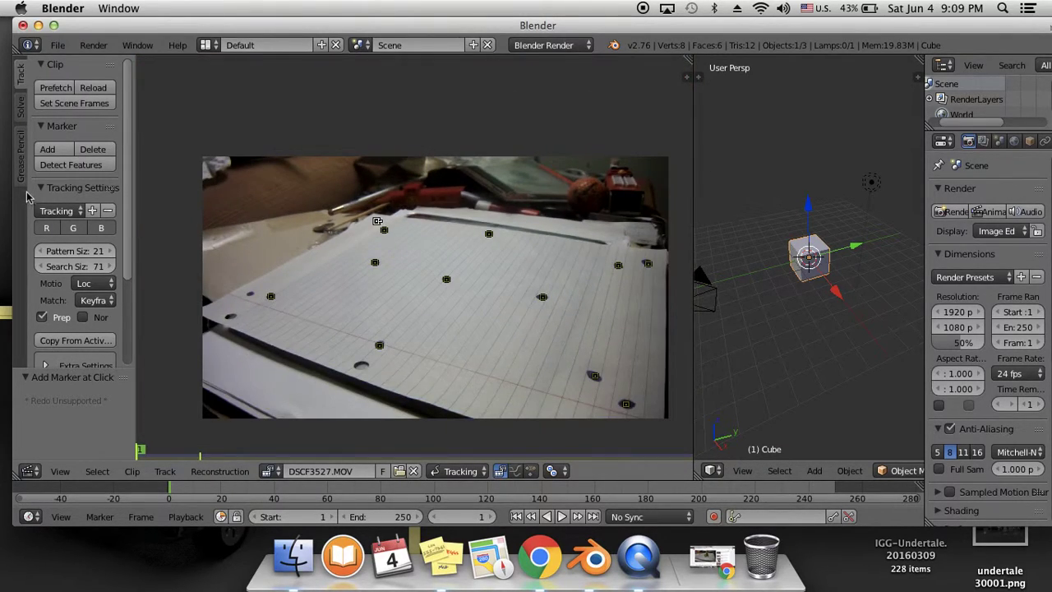
click(47, 149)
click(252, 296)
scroll(454, 294, up, 2)
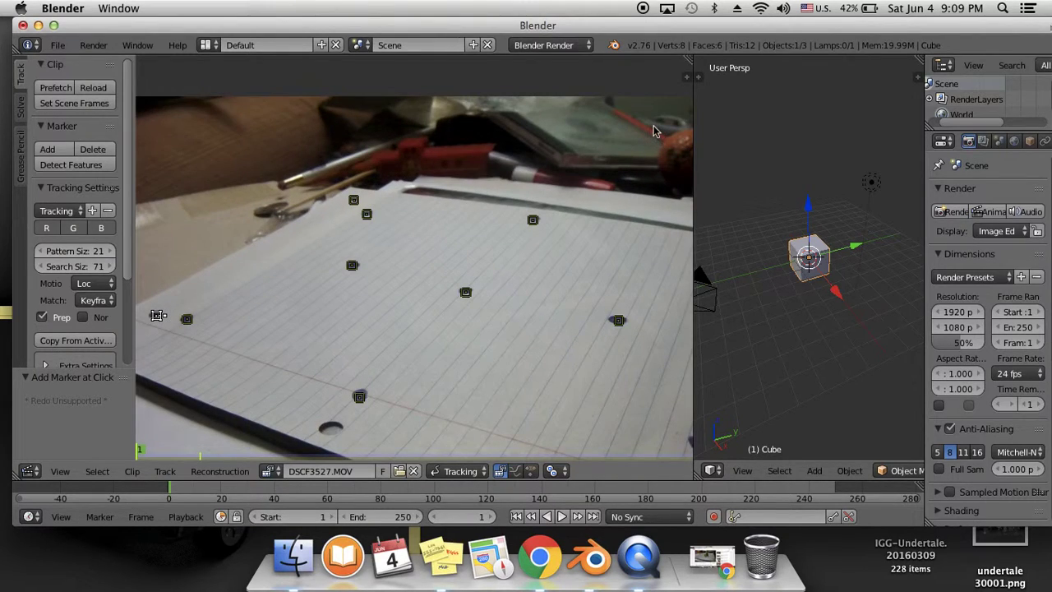
Step: Widen the Movie Clip Editor and show its properties with the track preview
drag(694, 106, 770, 105)
click(204, 46)
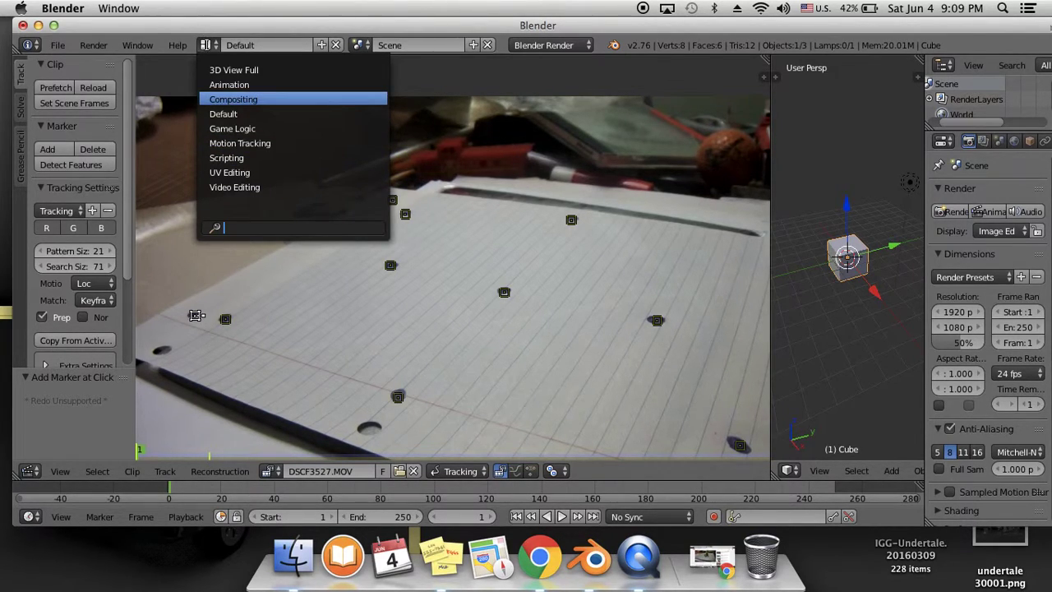
click(764, 77)
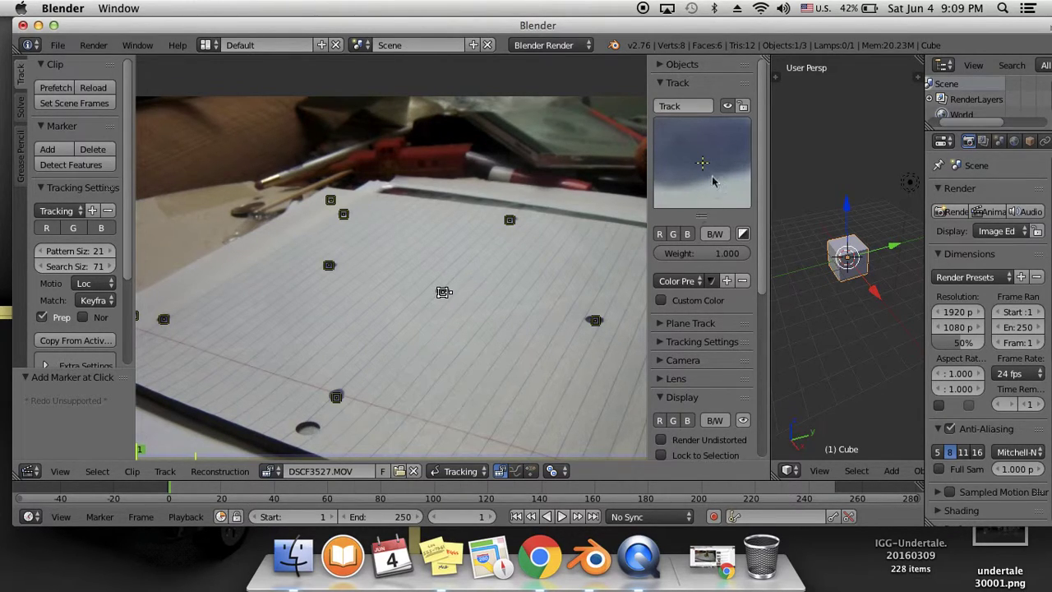
Step: Centre the middle marker on its ink dot and enlarge it by about 2.037, then by 1.068, to enclose the dot
mouse_move(707, 156)
mouse_down()
mouse_move(707, 184)
mouse_move(722, 152)
mouse_move(696, 143)
mouse_up()
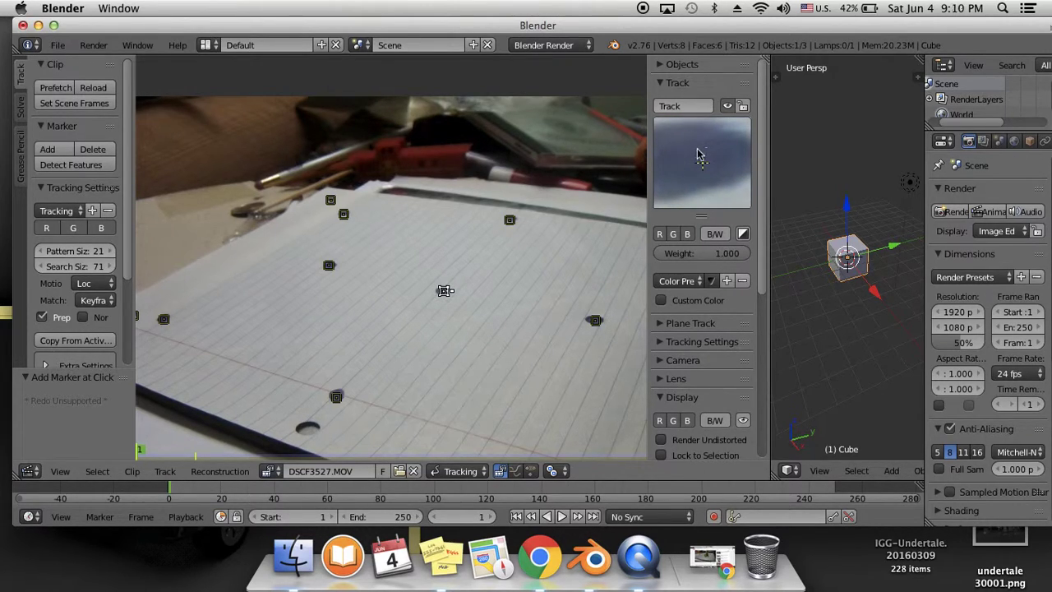
click(337, 397)
click(451, 288)
key(s)
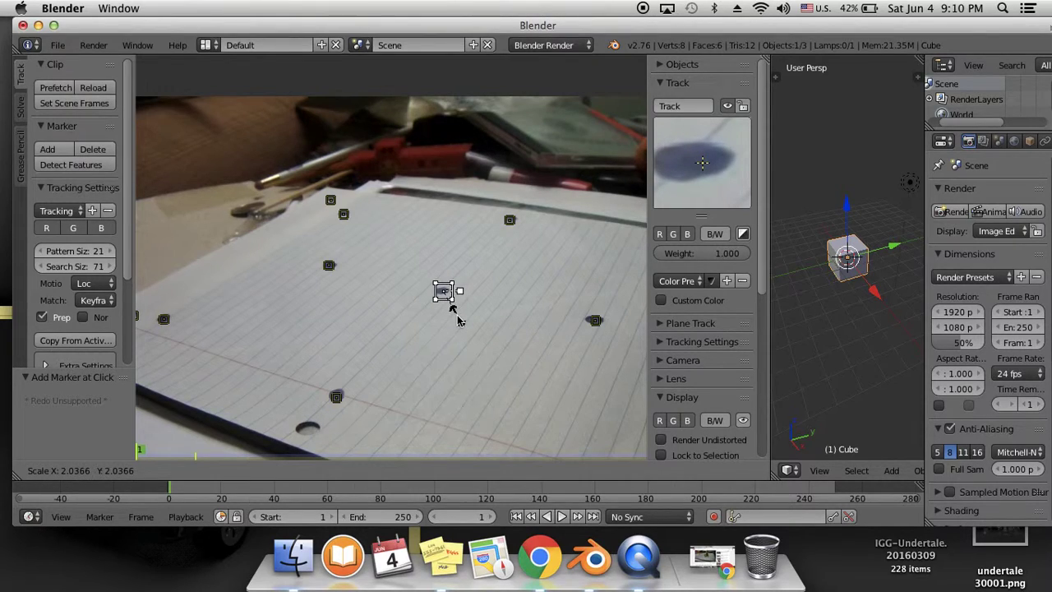
click(457, 321)
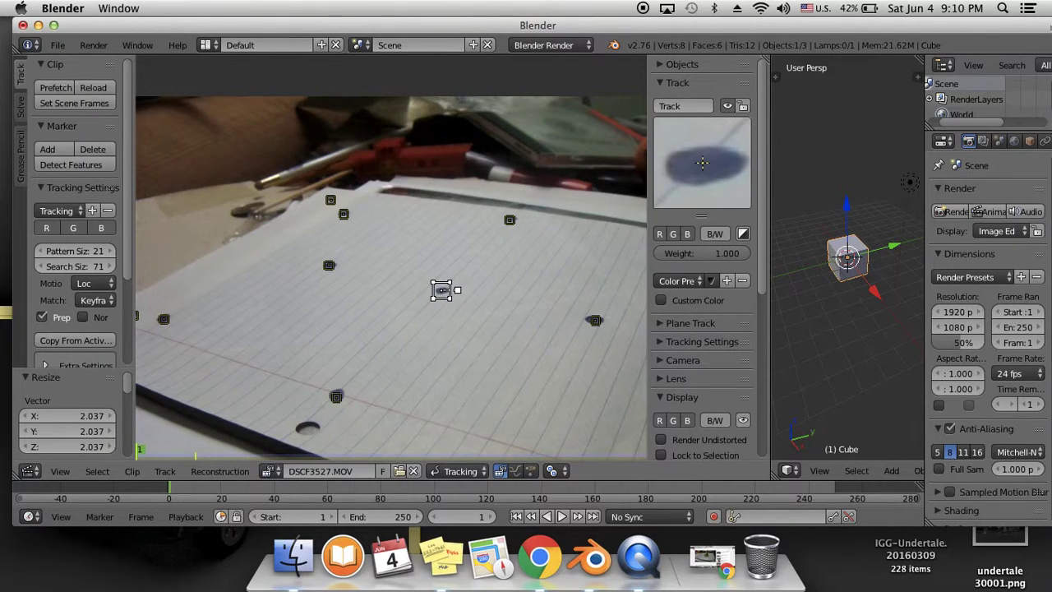
click(436, 296)
key(s)
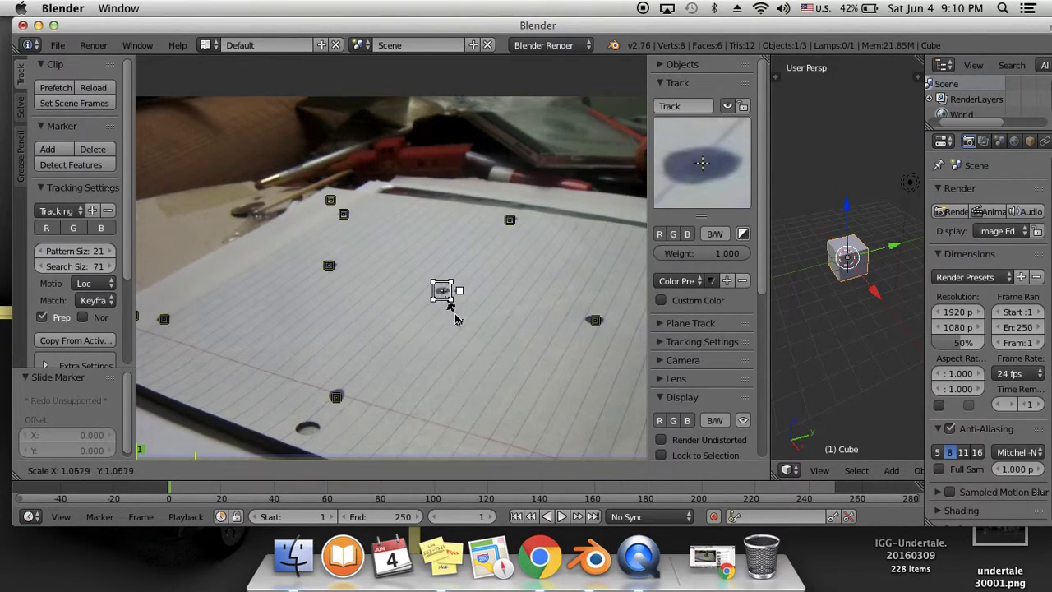
click(455, 315)
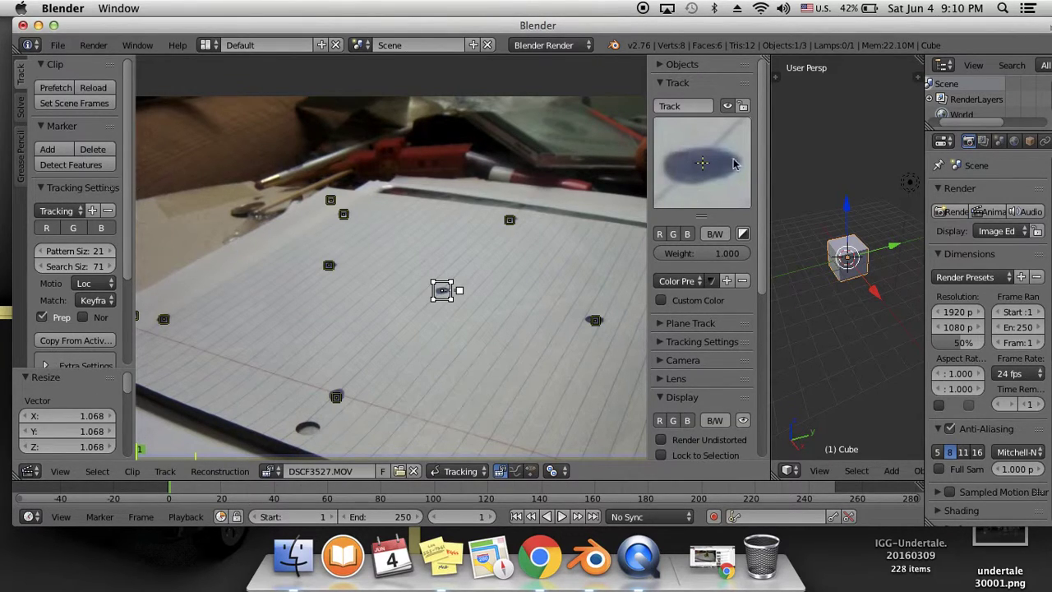
Step: Scale the marker on the paper's upper-middle dot by about 2.036 and centre it on the dot
right_click(511, 220)
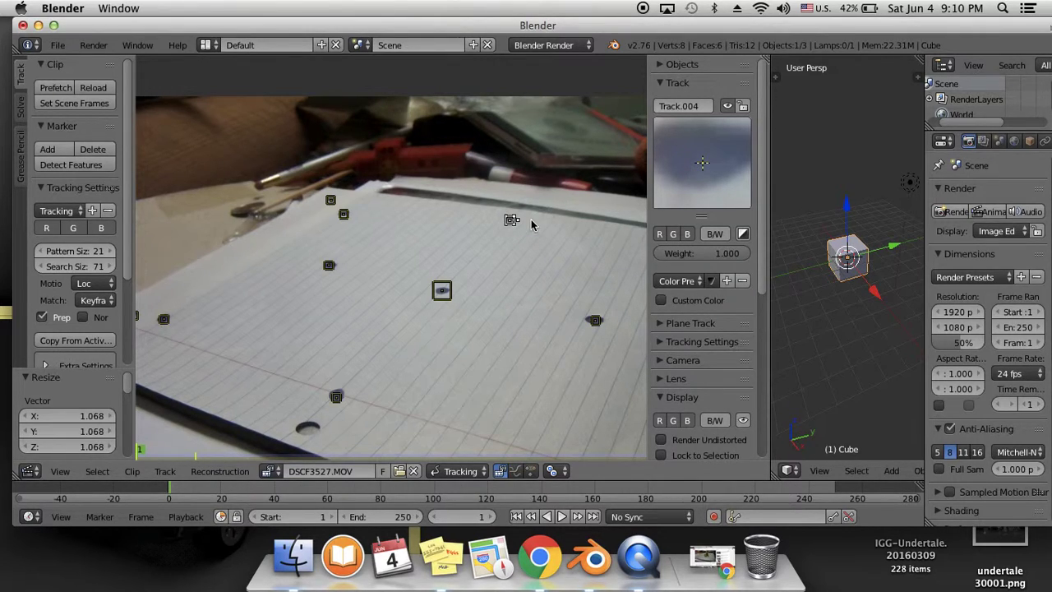
key(s)
click(618, 187)
drag(690, 163, 692, 170)
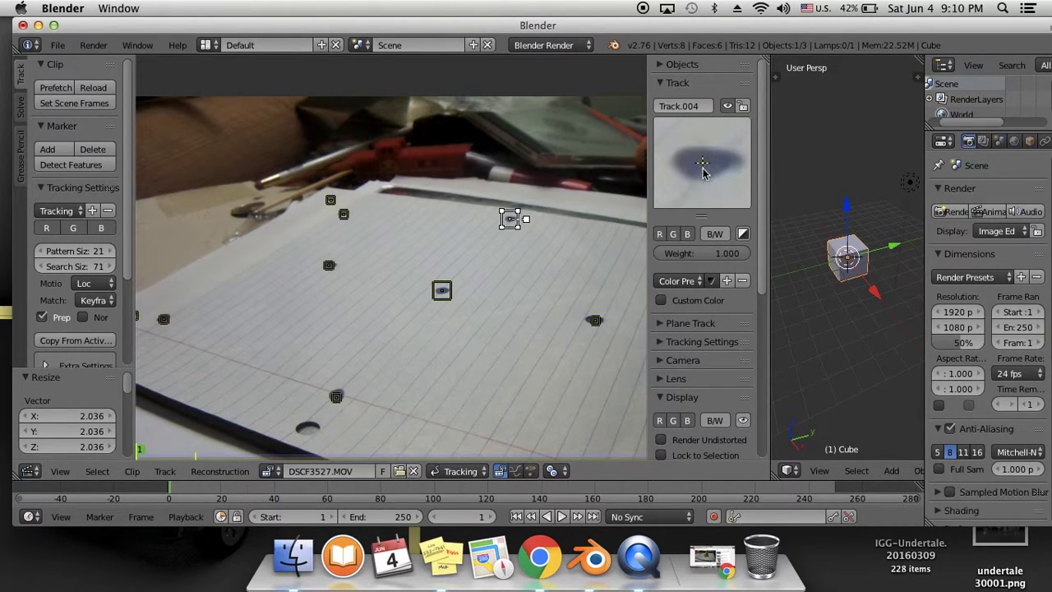
key(g)
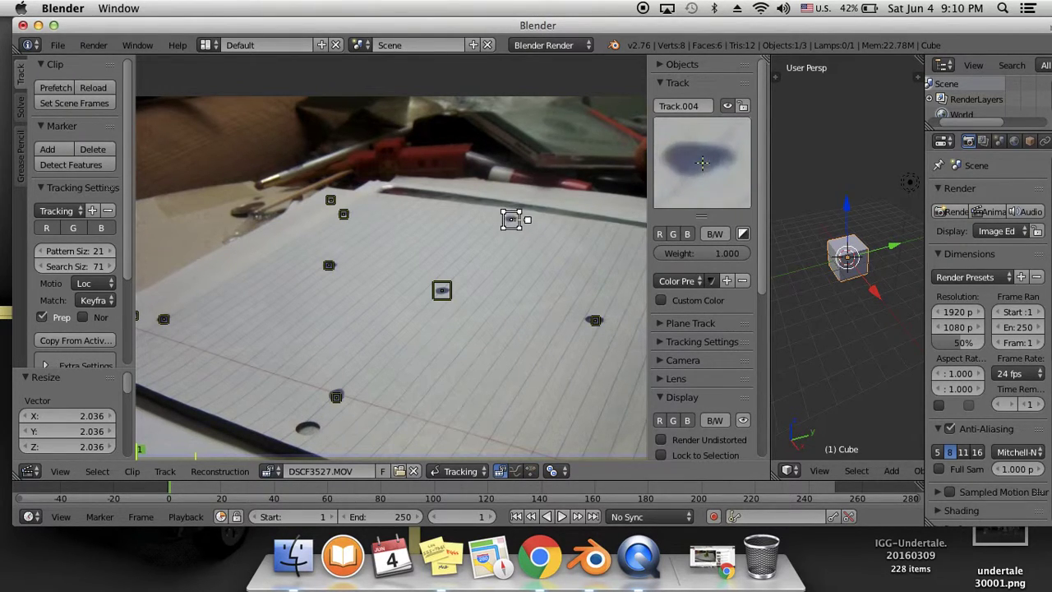
drag(510, 220, 511, 220)
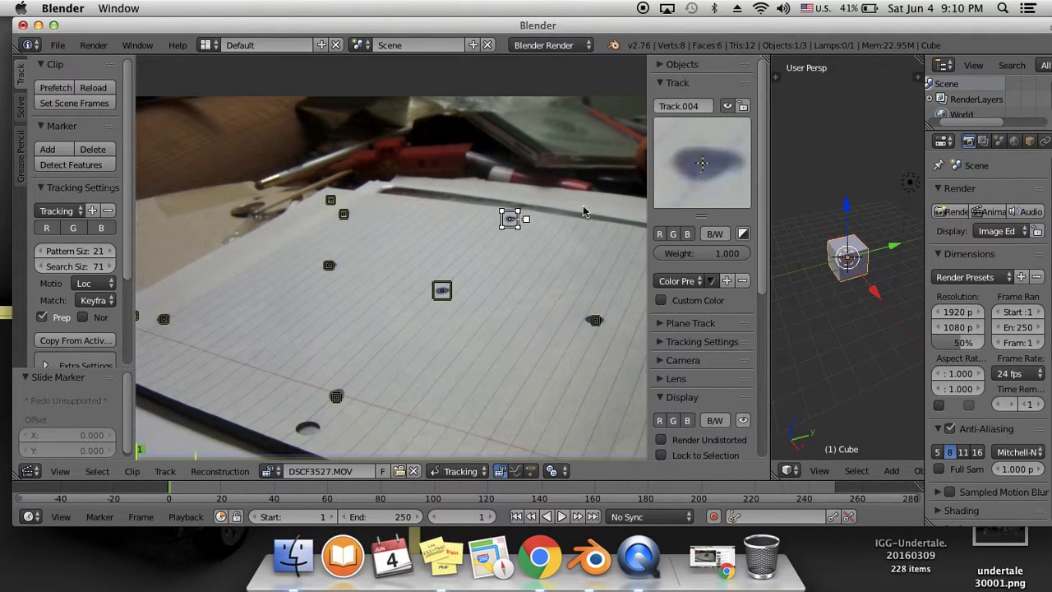
Step: Scale the marker on the dot right of centre by about 2.553, centre it, and enlarge it by a further 1.139
click(596, 320)
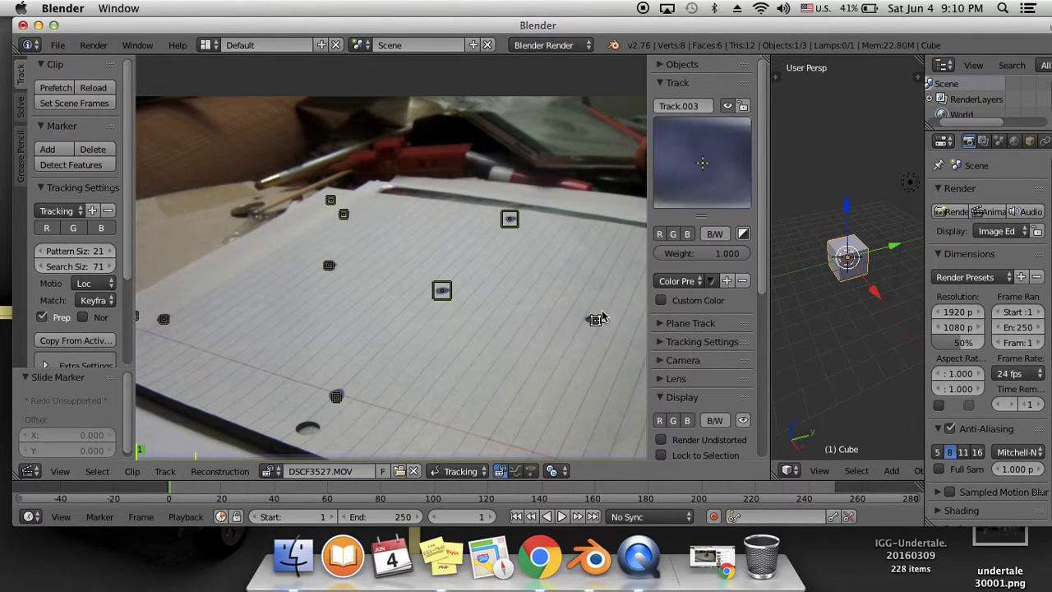
key(s)
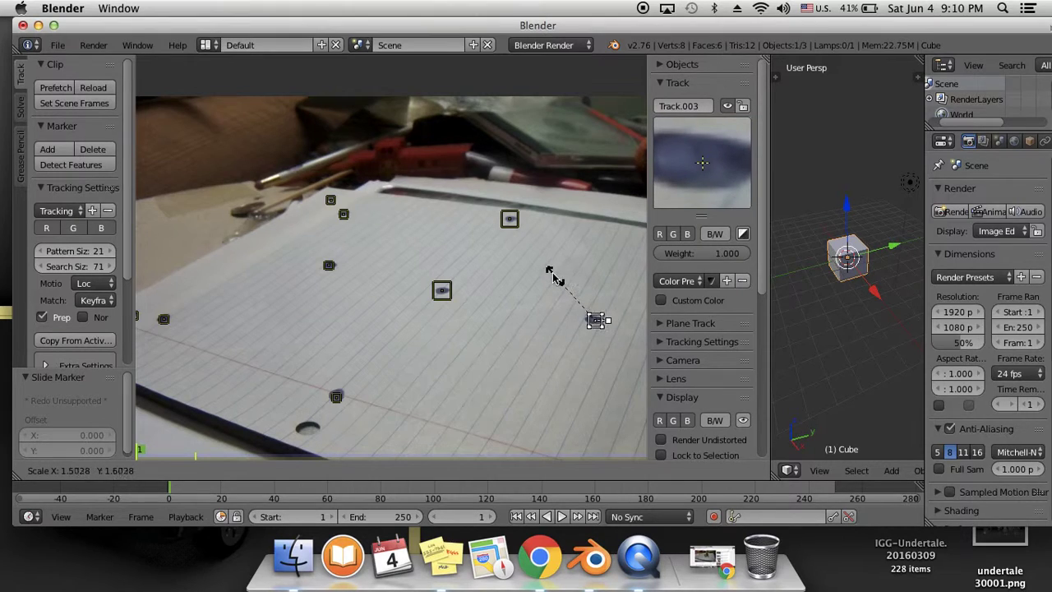
click(534, 251)
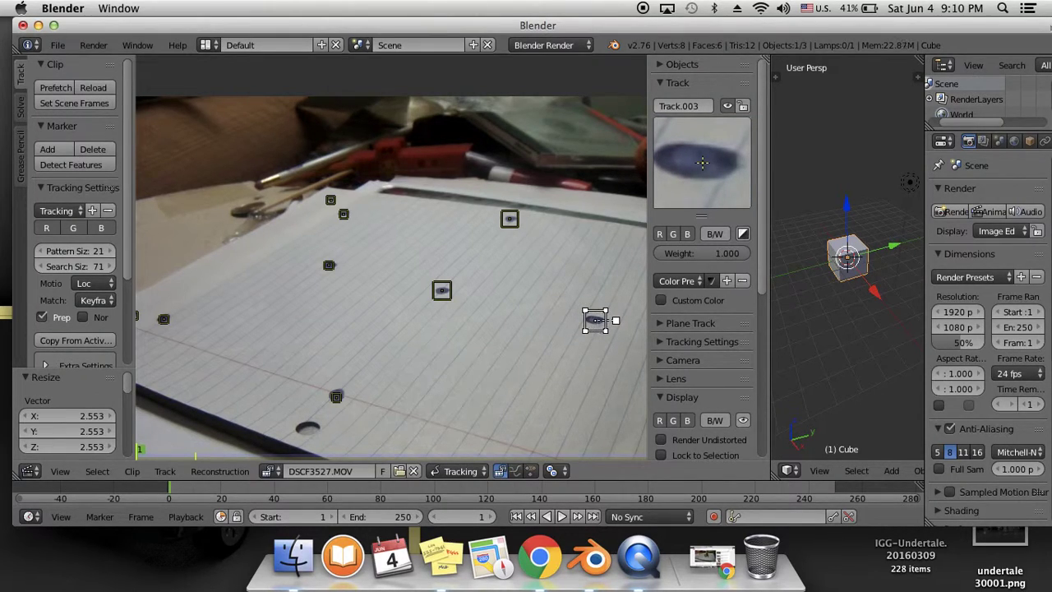
drag(592, 319, 594, 318)
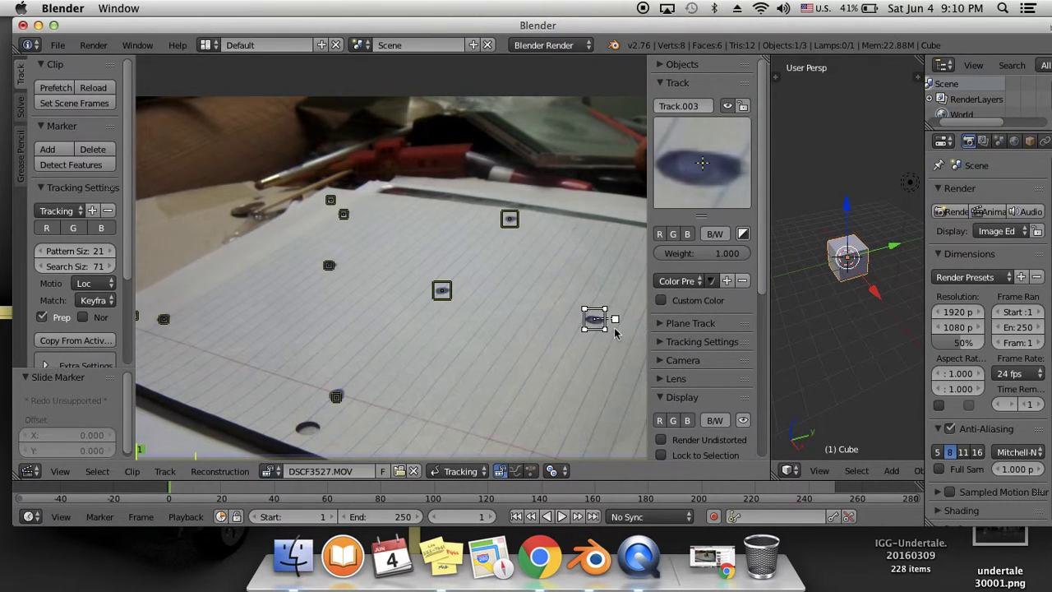
key(s)
click(644, 313)
Step: Hide the clip properties, select the ten markers still at their original size and scale them together by about 1.947
drag(646, 310, 739, 300)
middle_drag(614, 373, 485, 317)
scroll(491, 319, down, 2)
click(336, 310)
shift+click(228, 261)
shift+click(210, 259)
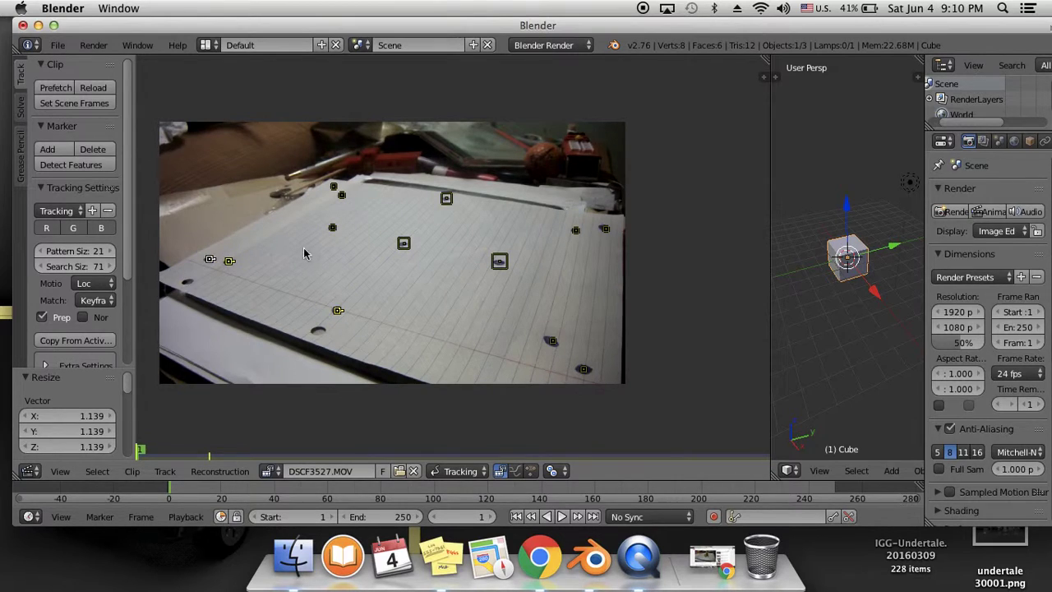
shift+click(334, 228)
shift+click(342, 194)
shift+click(334, 187)
shift+click(552, 341)
shift+click(583, 369)
shift+click(576, 230)
shift+click(605, 231)
key(s)
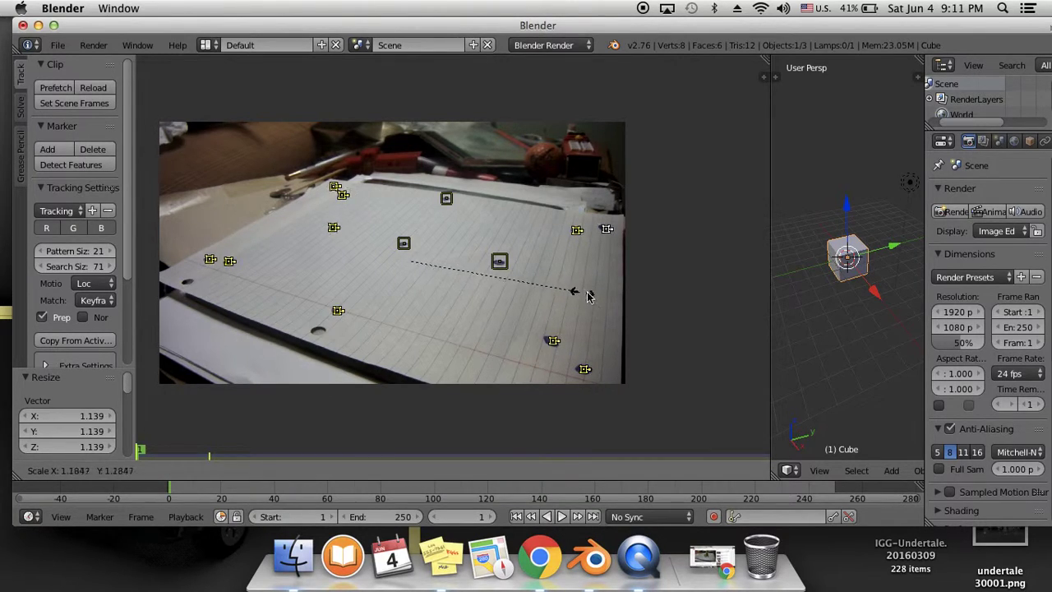
click(694, 309)
Step: Deselect all tracking markers in the clip
shift+click(334, 228)
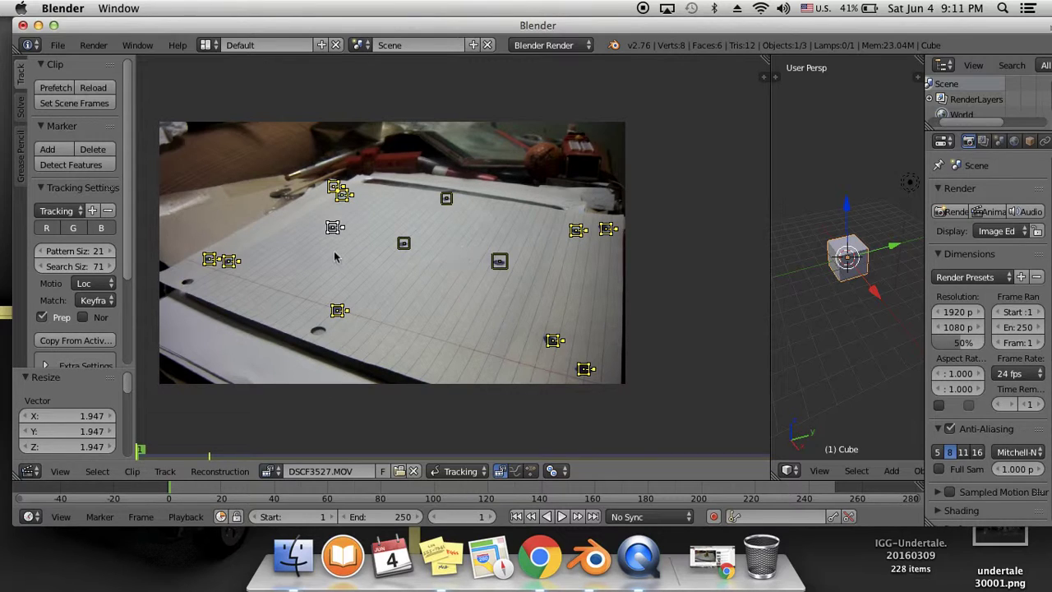
key(a)
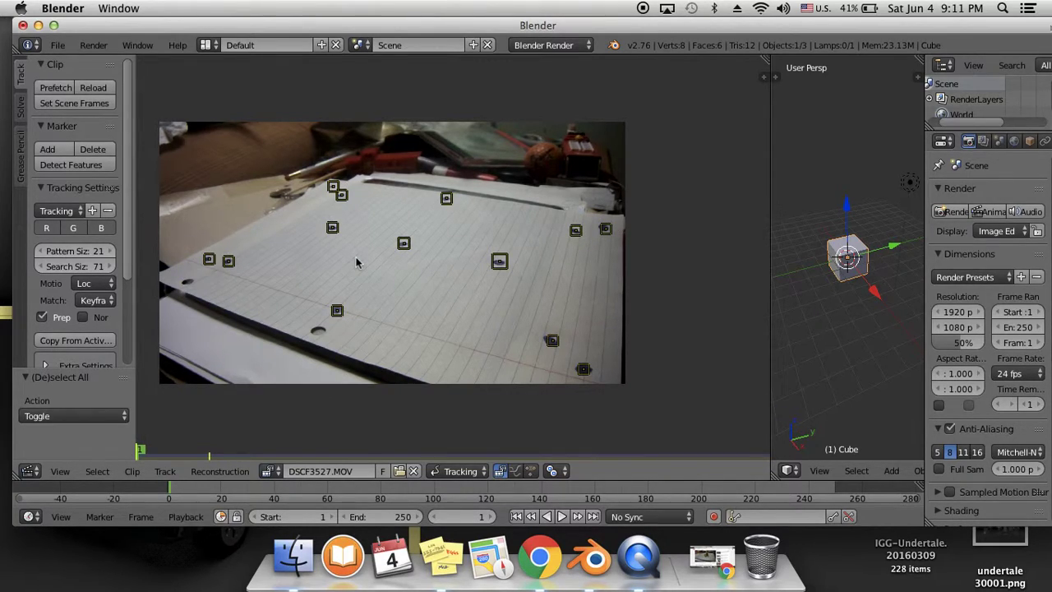
key(a)
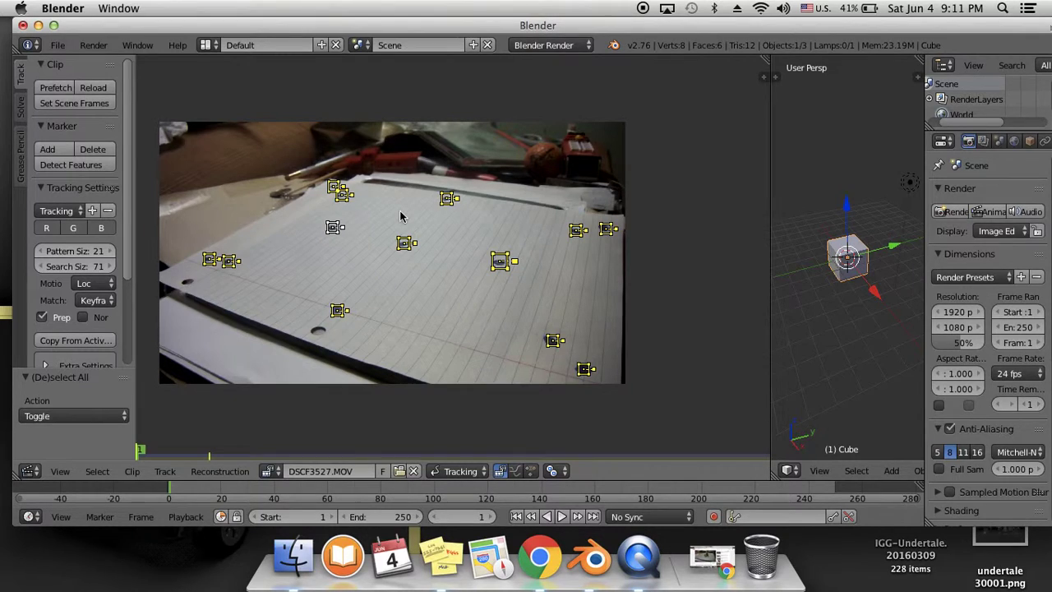
key(a)
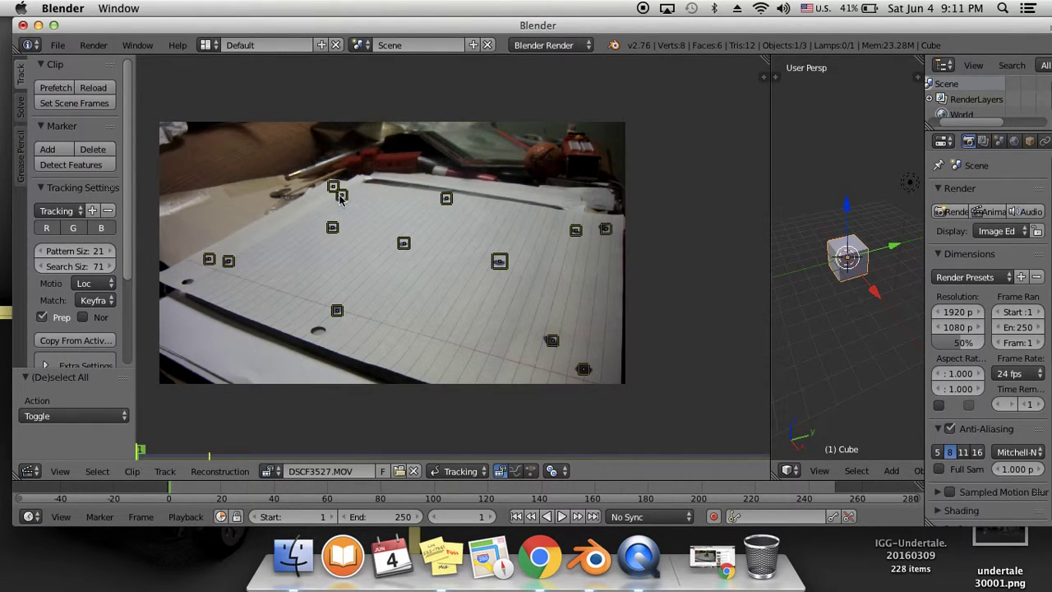
Step: Show the track preview again, centre the inner upper-left marker on its dot and scale it by about 0.951
click(762, 78)
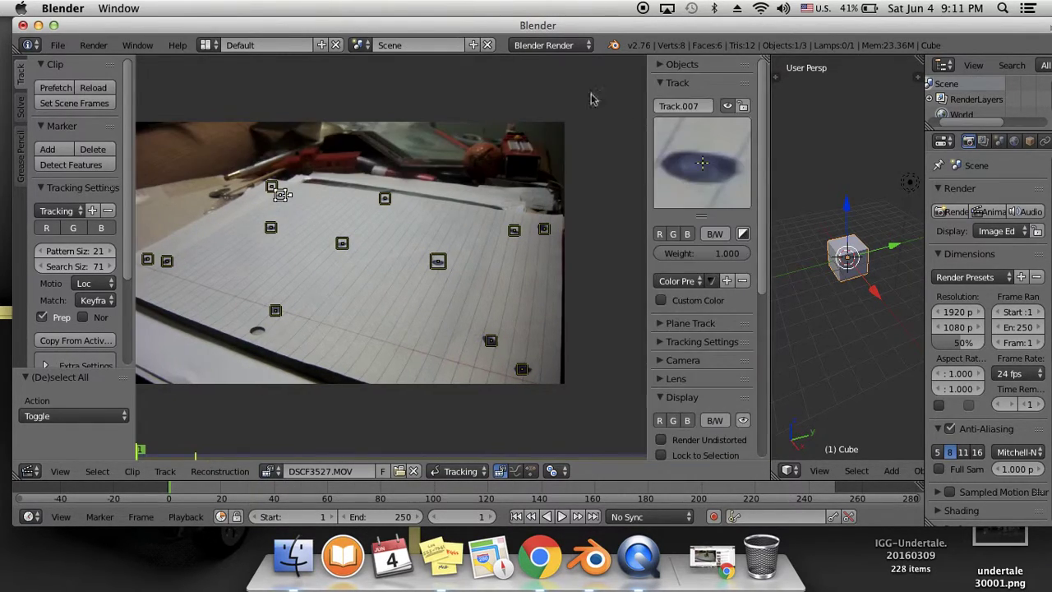
drag(696, 187, 702, 184)
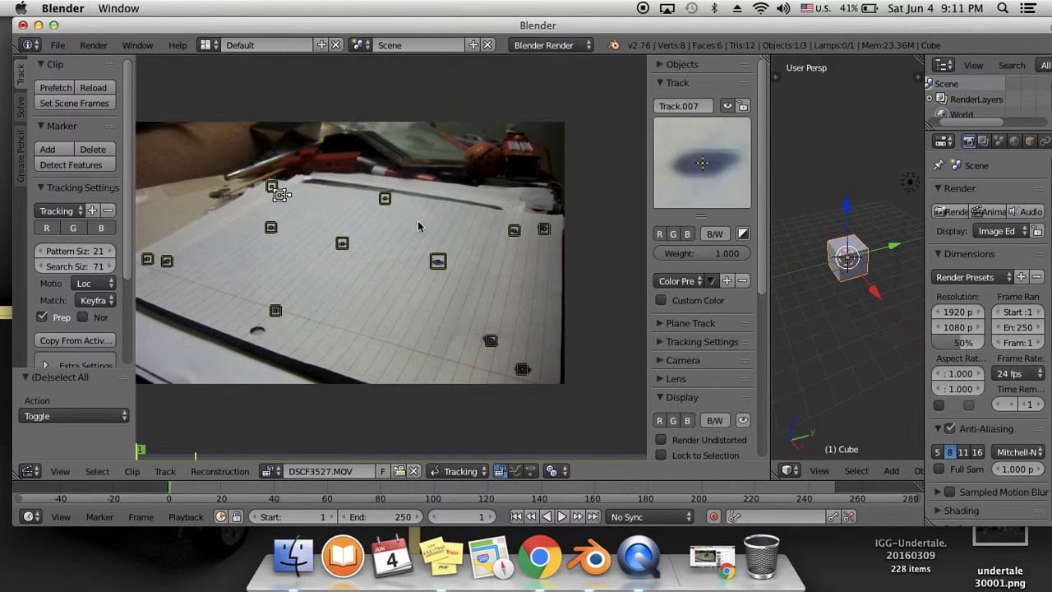
key(s)
click(357, 216)
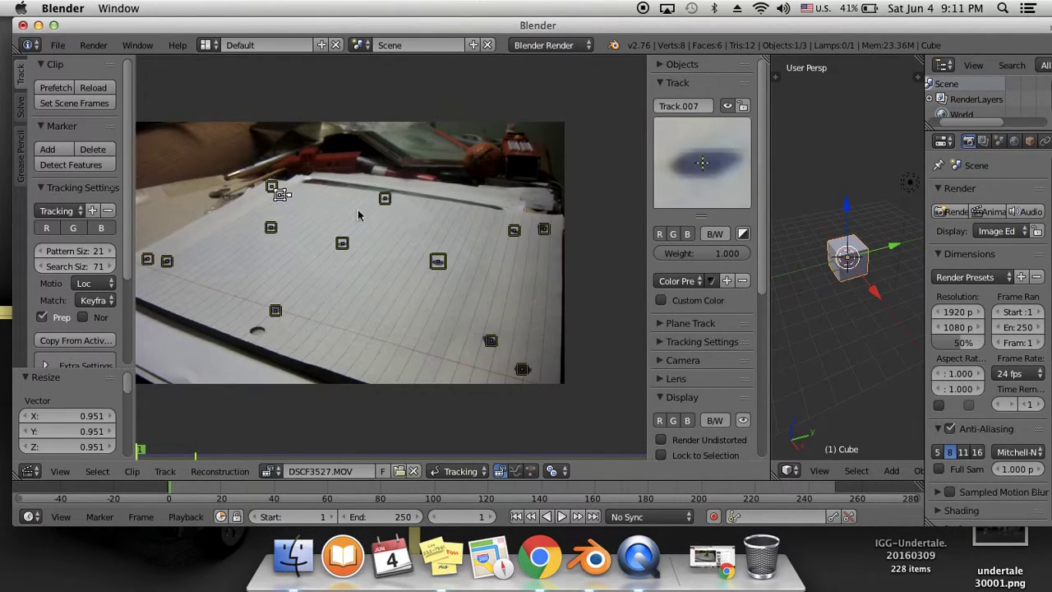
Step: Centre the outermost upper-left marker on its dot and scale it by about 0.708
right_click(276, 183)
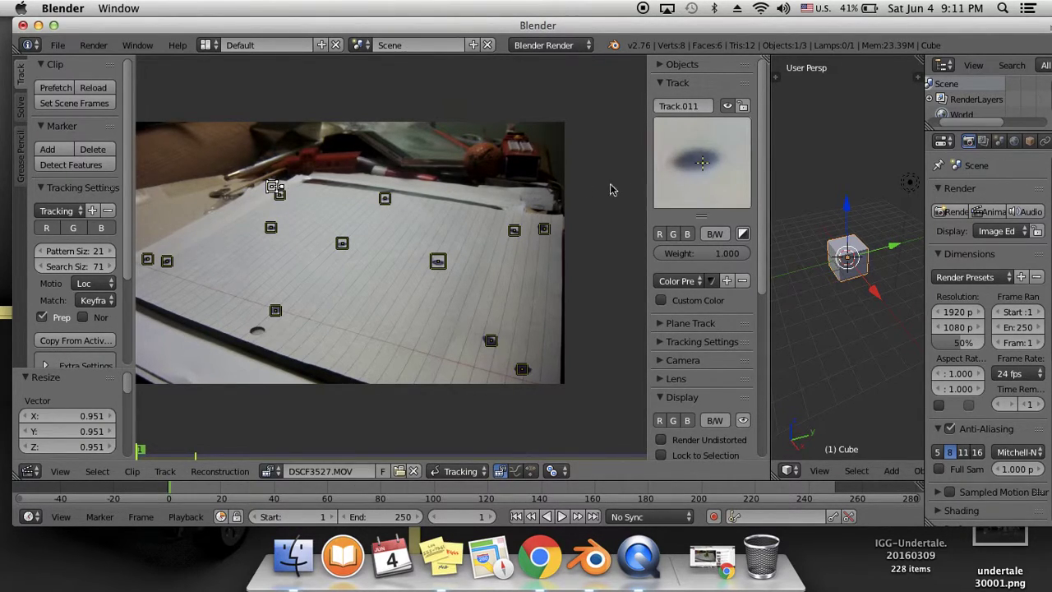
drag(698, 177, 704, 180)
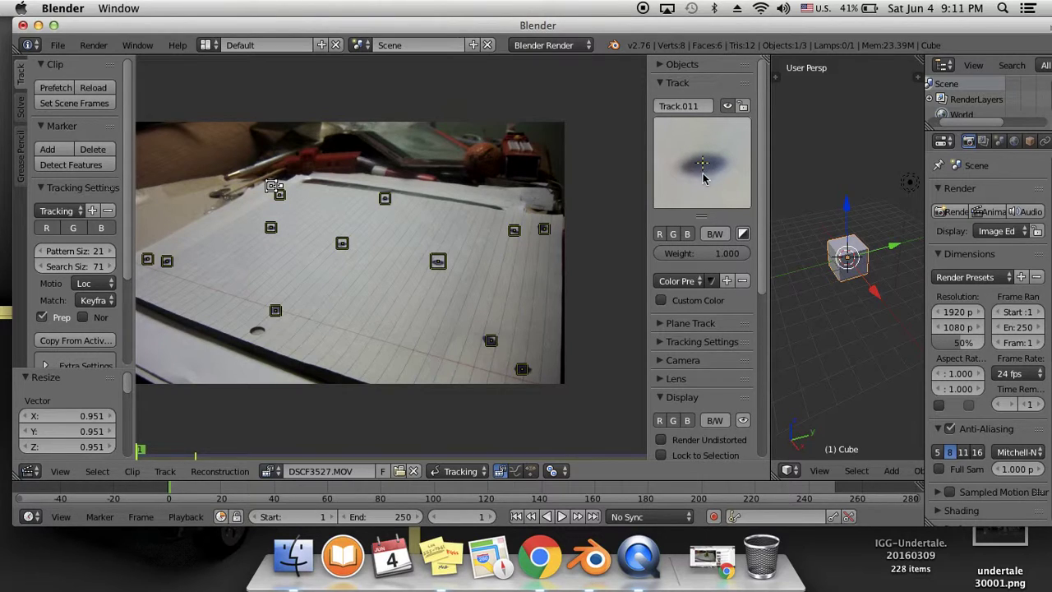
key(s)
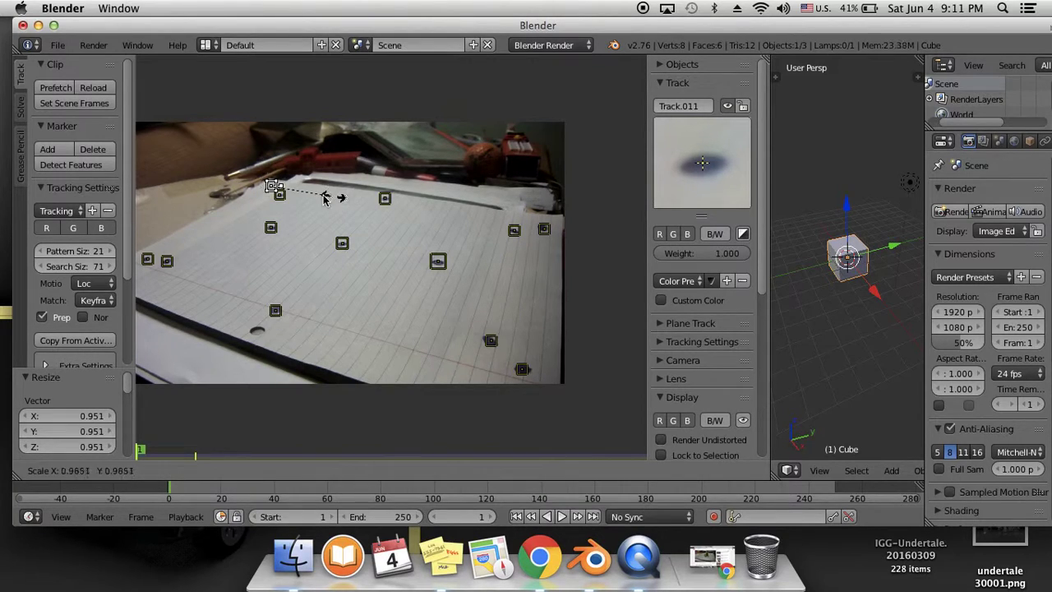
click(296, 203)
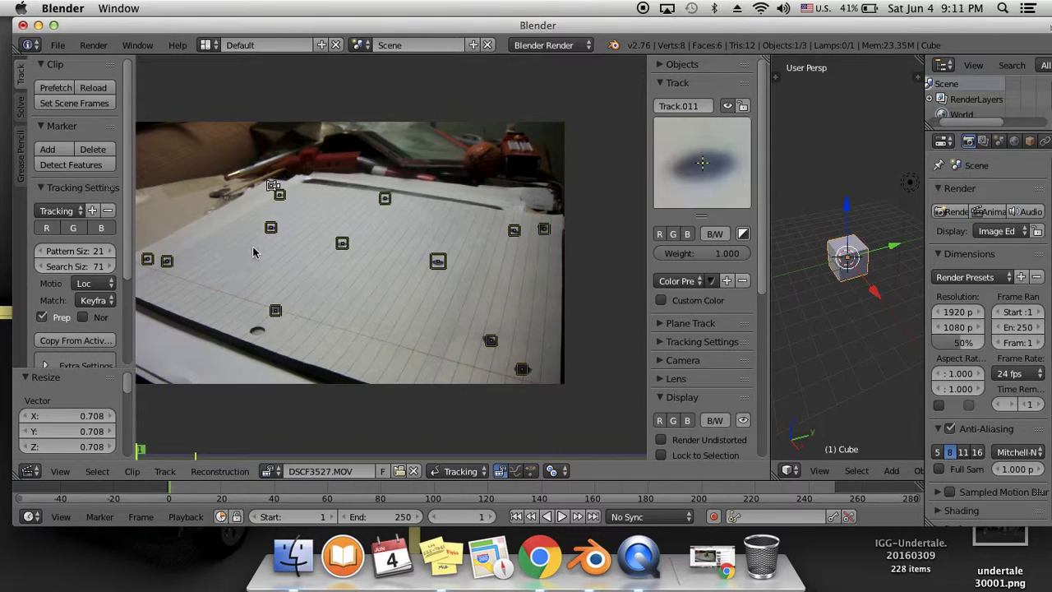
Step: Centre the inner of the two far-left markers on its dot, then centre the lower-left marker and scale it by about 1.431
right_click(168, 261)
drag(693, 179, 698, 171)
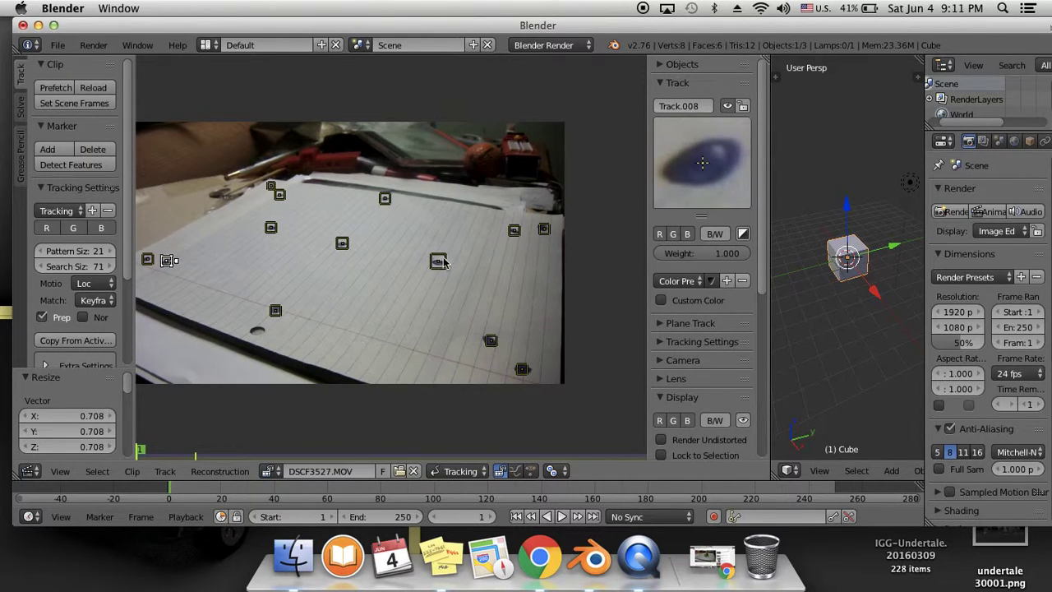
right_click(276, 312)
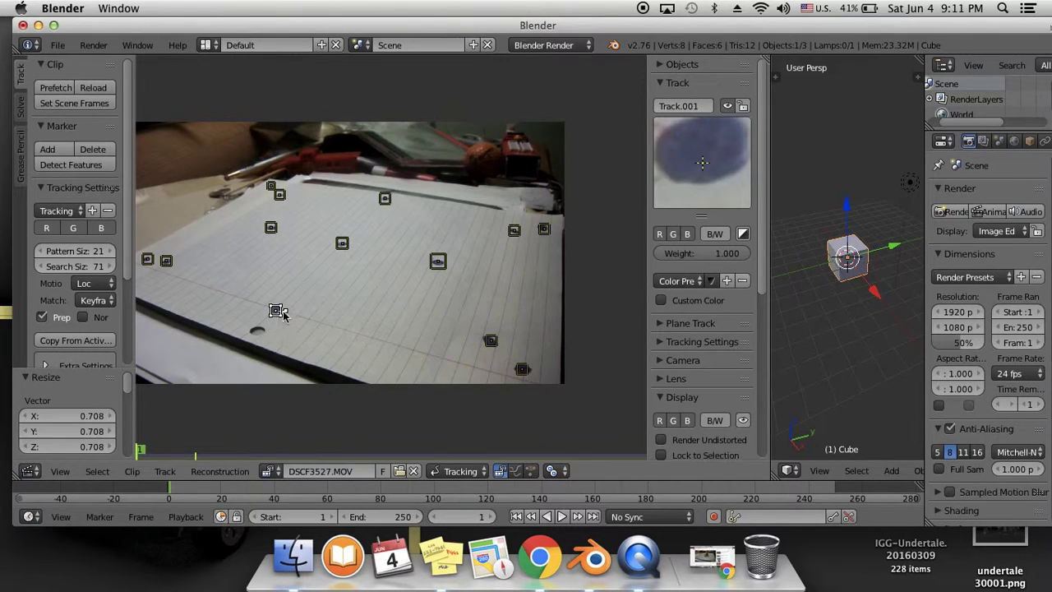
click(276, 309)
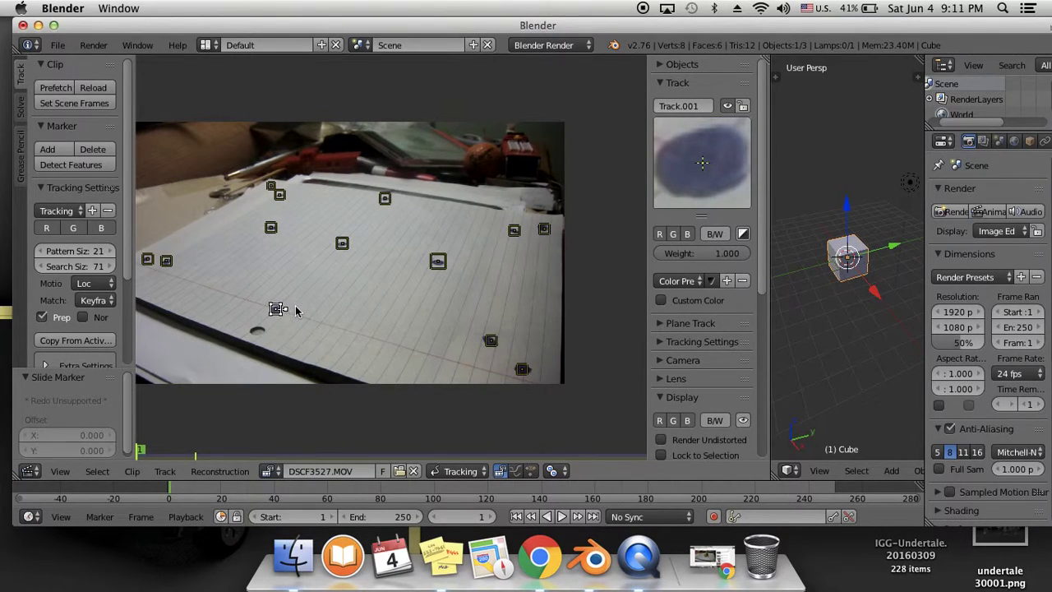
key(s)
click(306, 310)
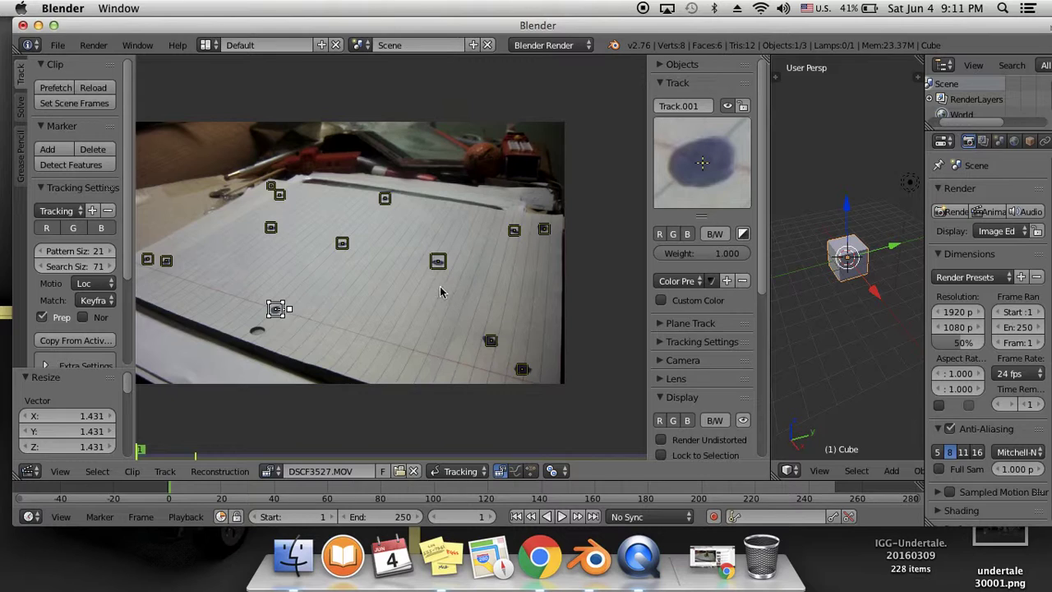
Step: Display the selected marker's search area in the clip to inspect it, and hide it again
scroll(700, 354, down, 3)
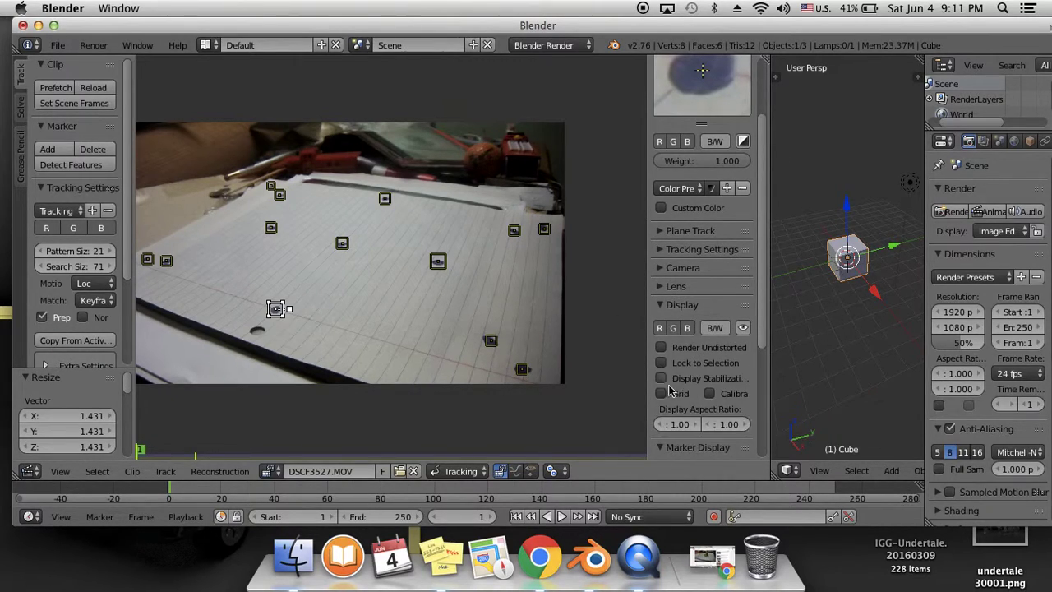
scroll(675, 390, down, 4)
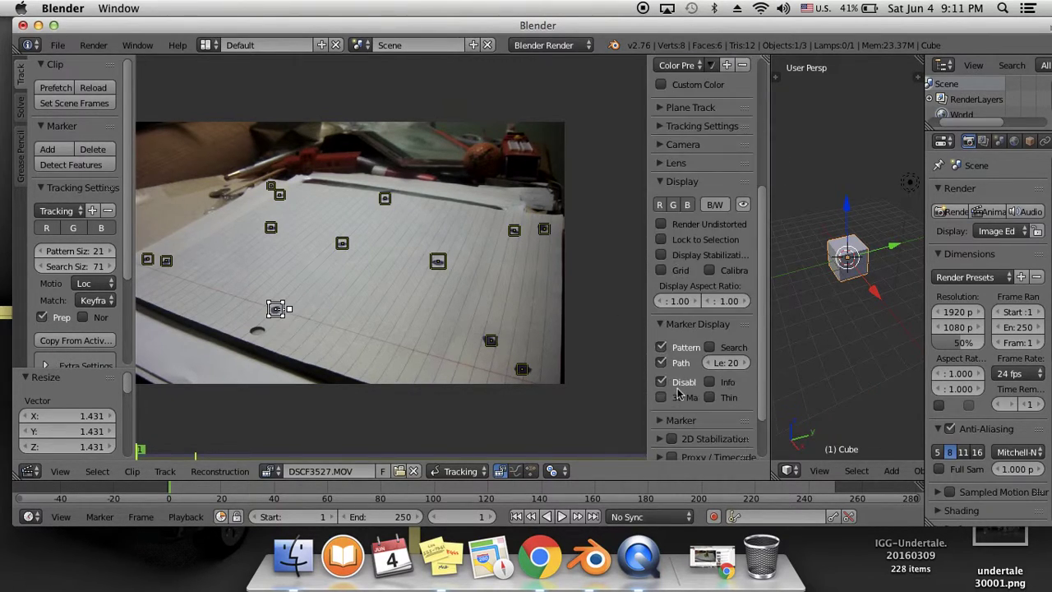
click(710, 348)
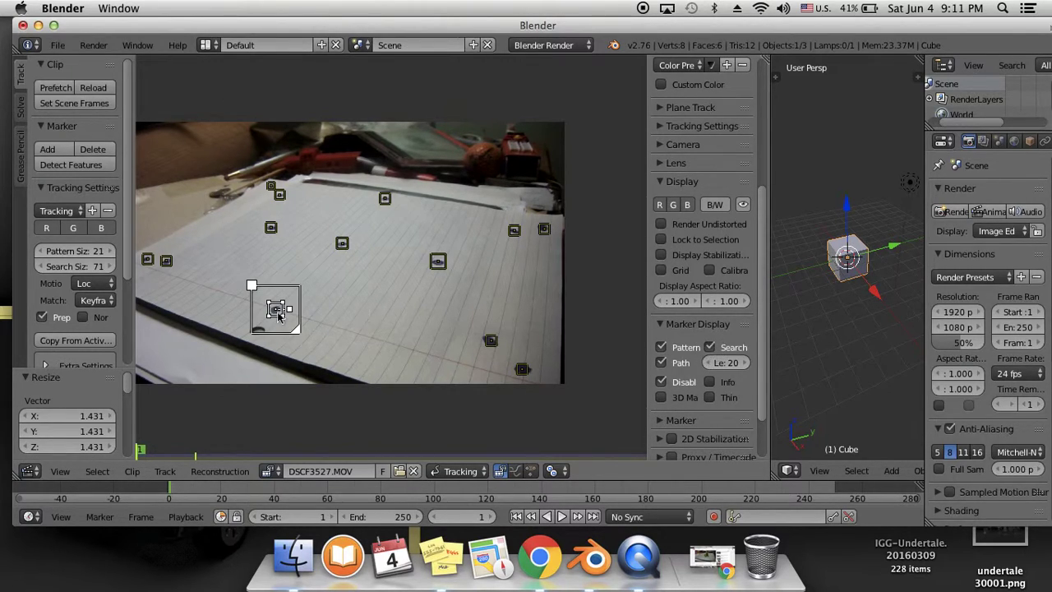
scroll(665, 294, up, 7)
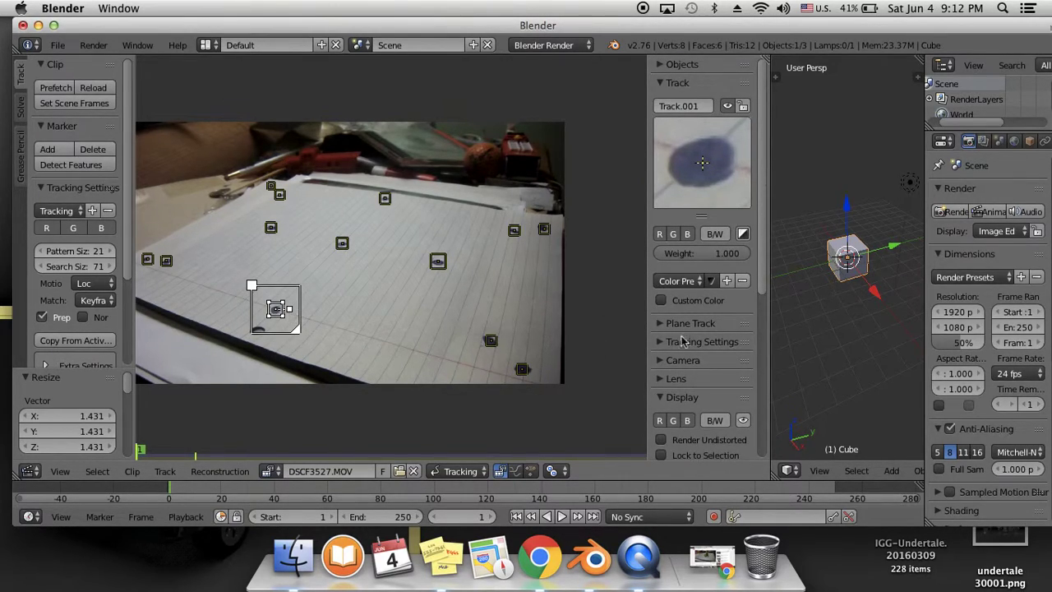
scroll(698, 370, down, 6)
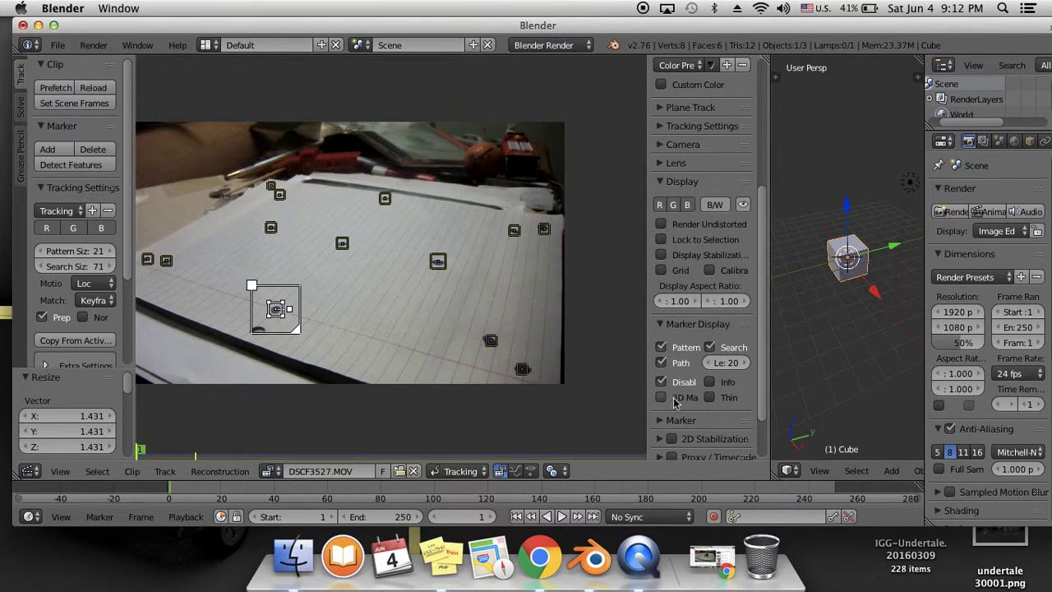
click(710, 347)
scroll(672, 223, up, 7)
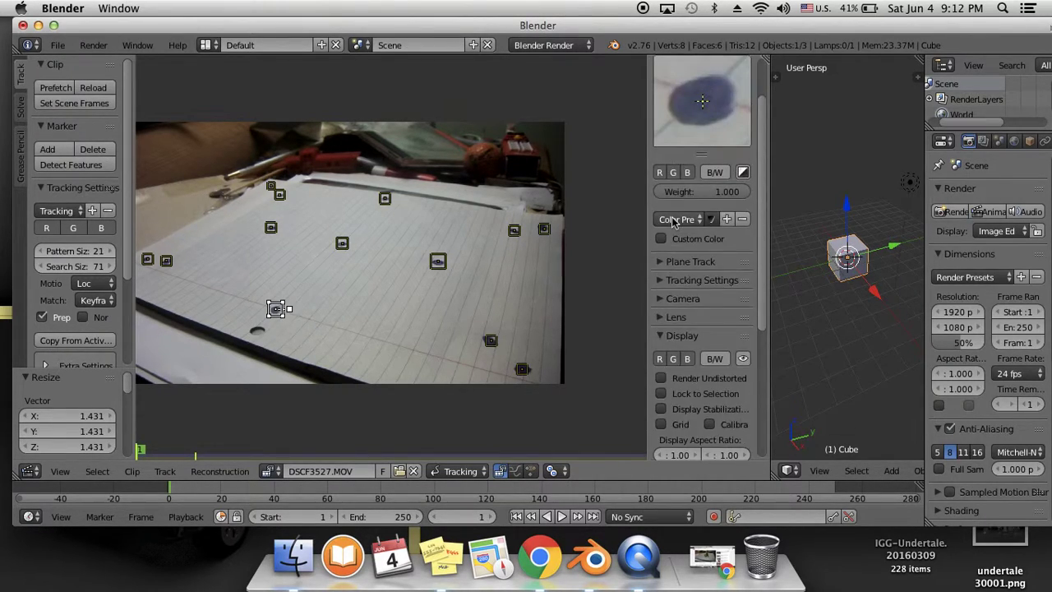
Step: Scale the inner of the two far-left markers by about 1.107
mouse_move(651, 234)
mouse_down()
mouse_move(720, 237)
mouse_move(652, 238)
mouse_up()
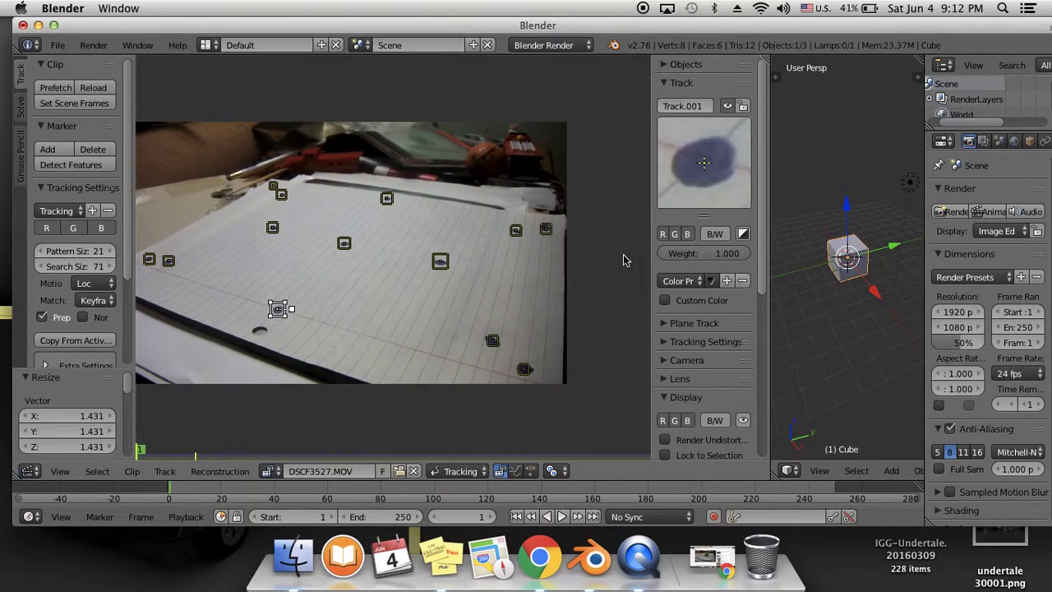
click(171, 262)
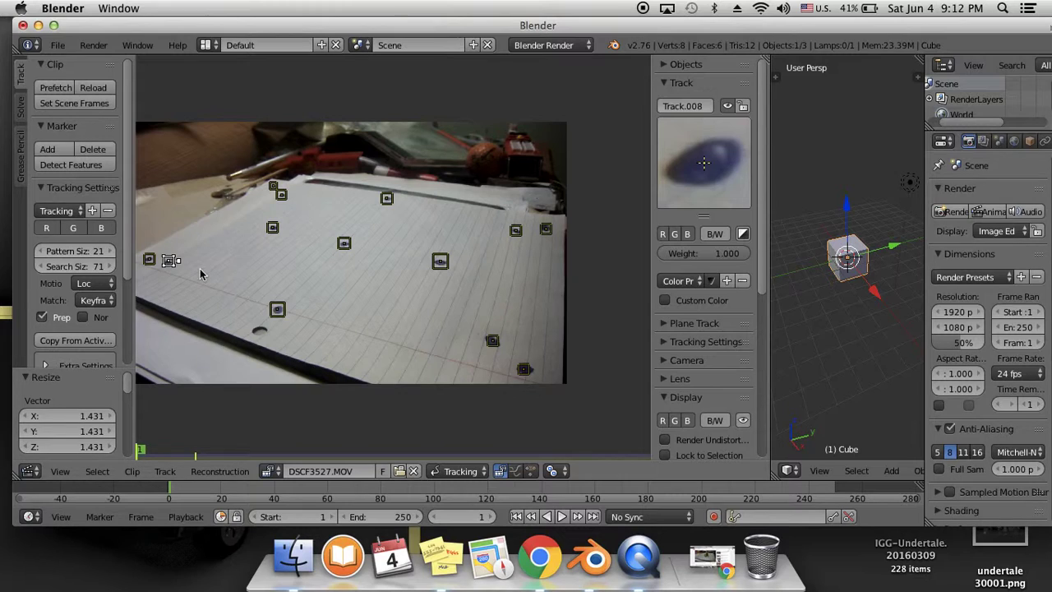
key(s)
click(200, 275)
Step: Scale the two lower-right markers, the upper one by about 2.127 and the one nearest the corner by about 2.365
click(493, 340)
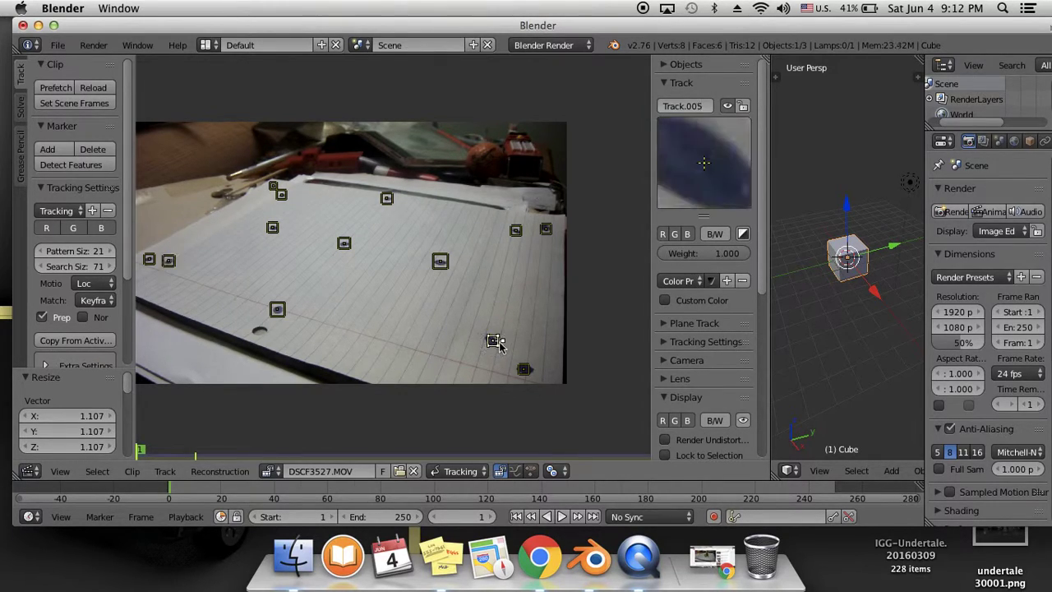
key(s)
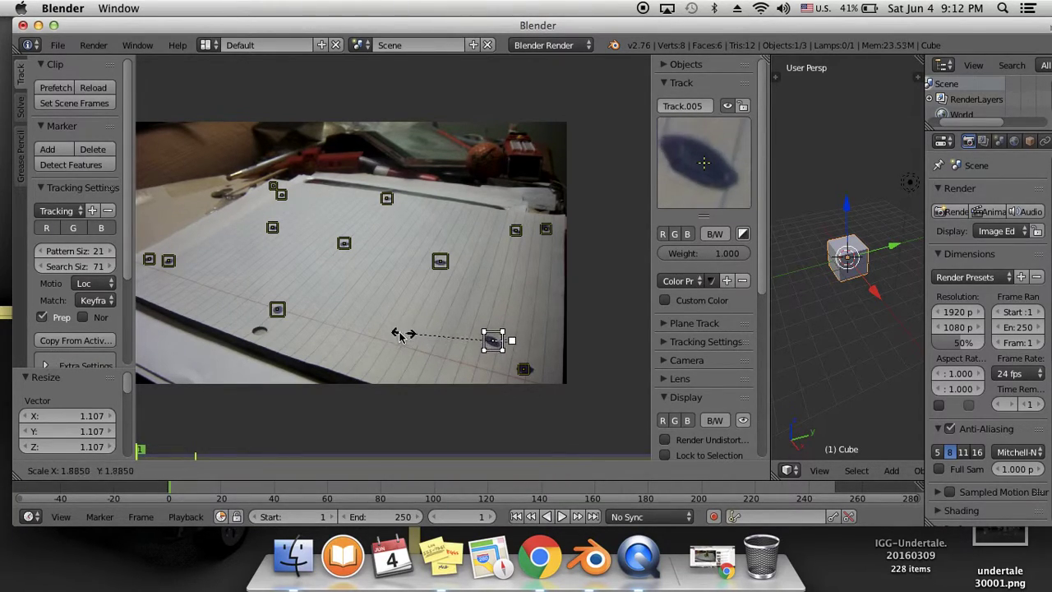
click(433, 335)
click(524, 369)
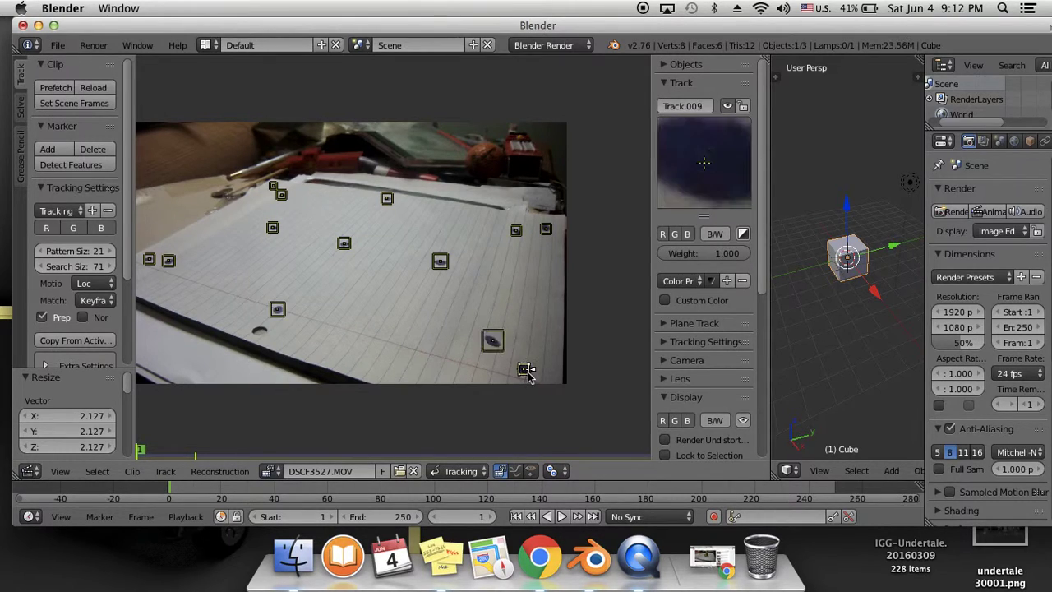
key(s)
click(496, 367)
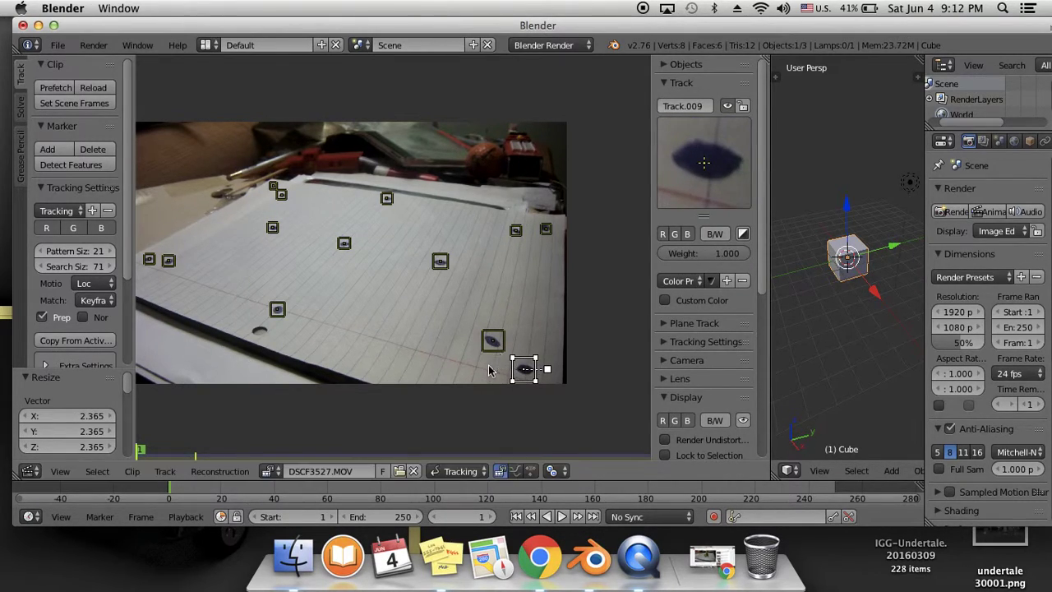
Step: Centre the outer upper-right marker on its dot and scale it by about 1.334
click(517, 231)
click(545, 228)
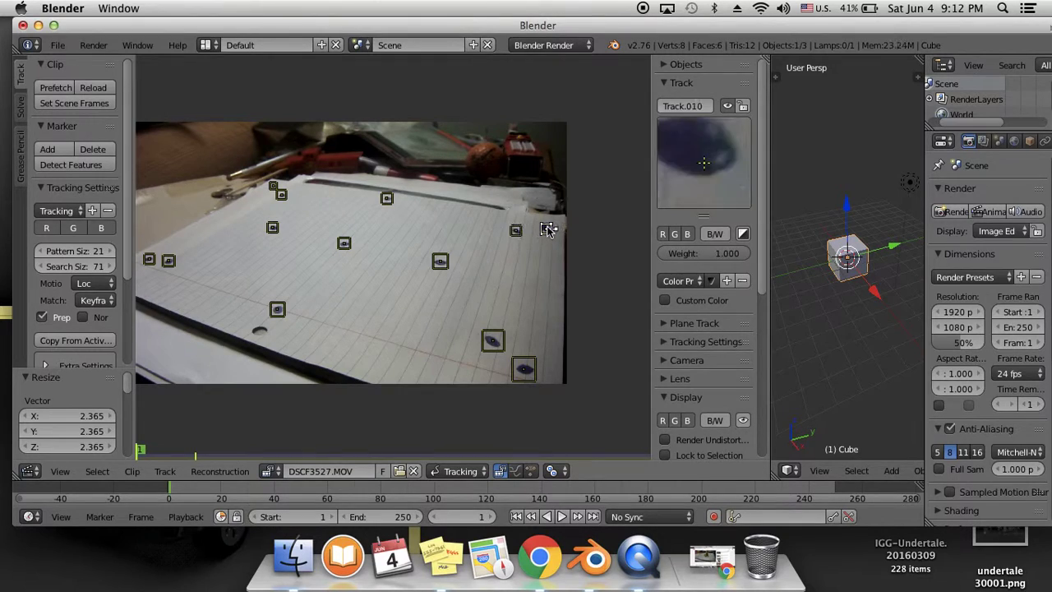
drag(546, 227, 545, 229)
key(s)
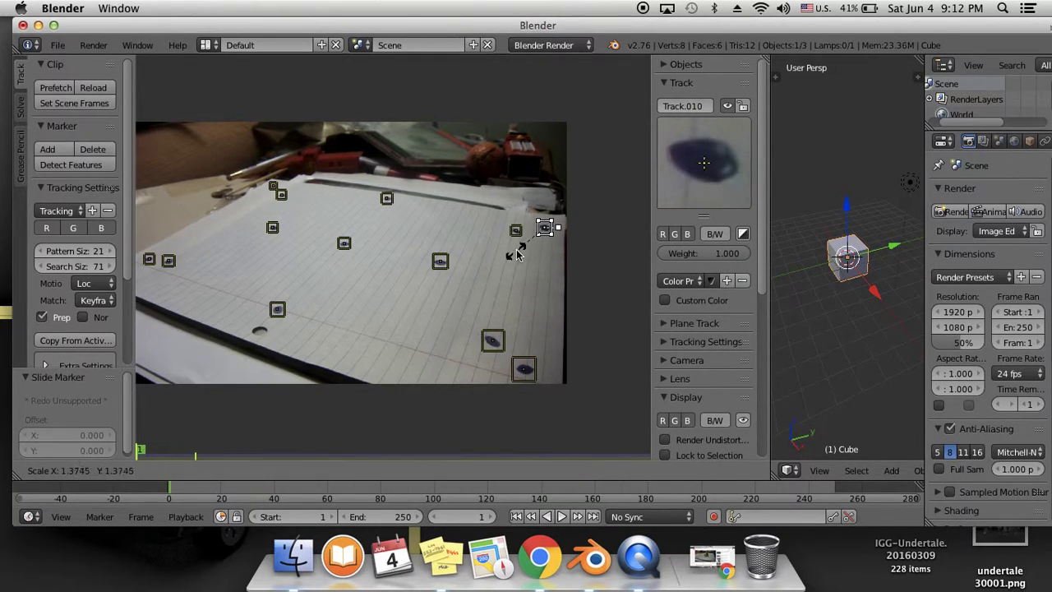
click(516, 247)
Step: Scale the outermost upper-left marker by about 0.912
click(274, 189)
key(s)
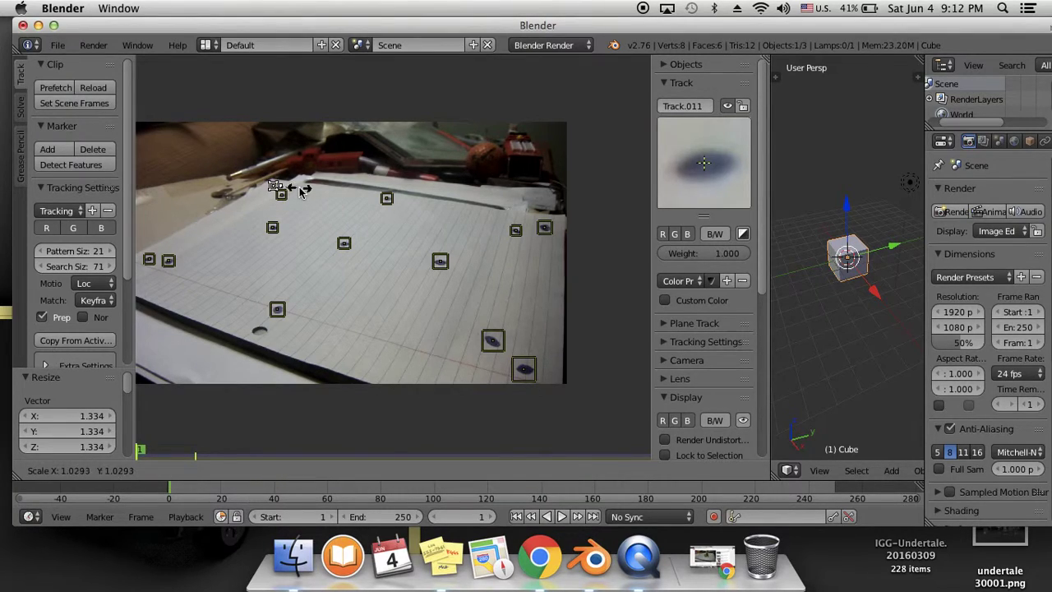
click(288, 191)
Step: Centre the outermost far-left marker on its dot, and check the fit of the inner far-left marker and the one below the upper-left pair
ctrl+click(150, 260)
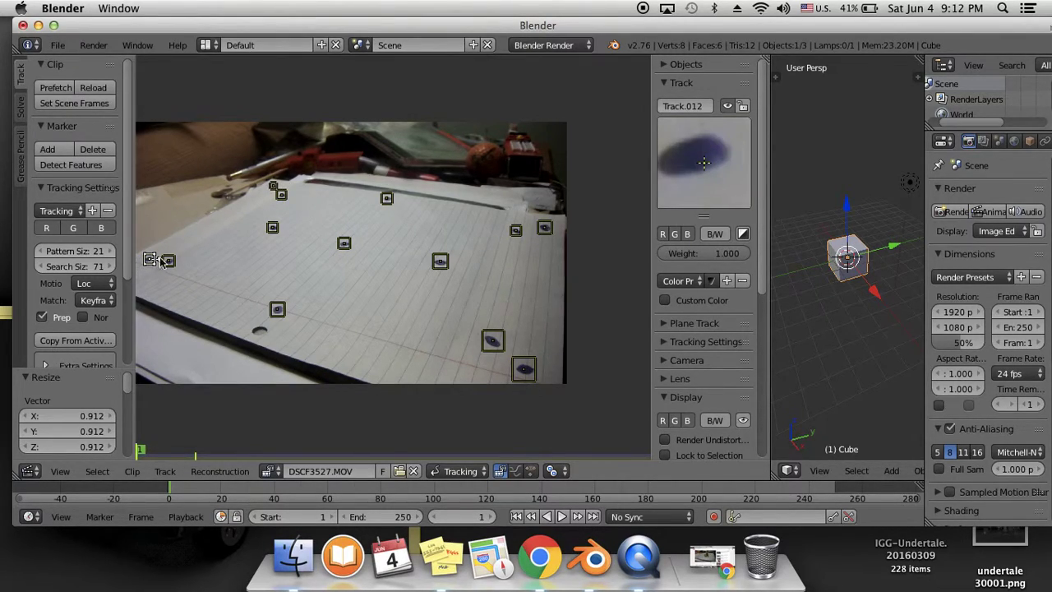
drag(710, 176, 718, 184)
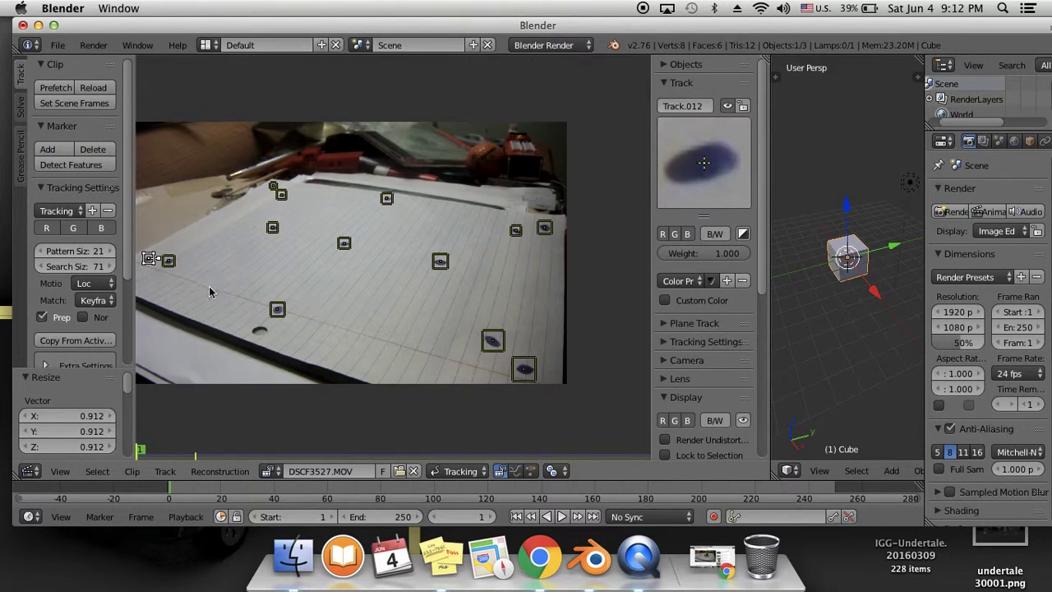
click(171, 264)
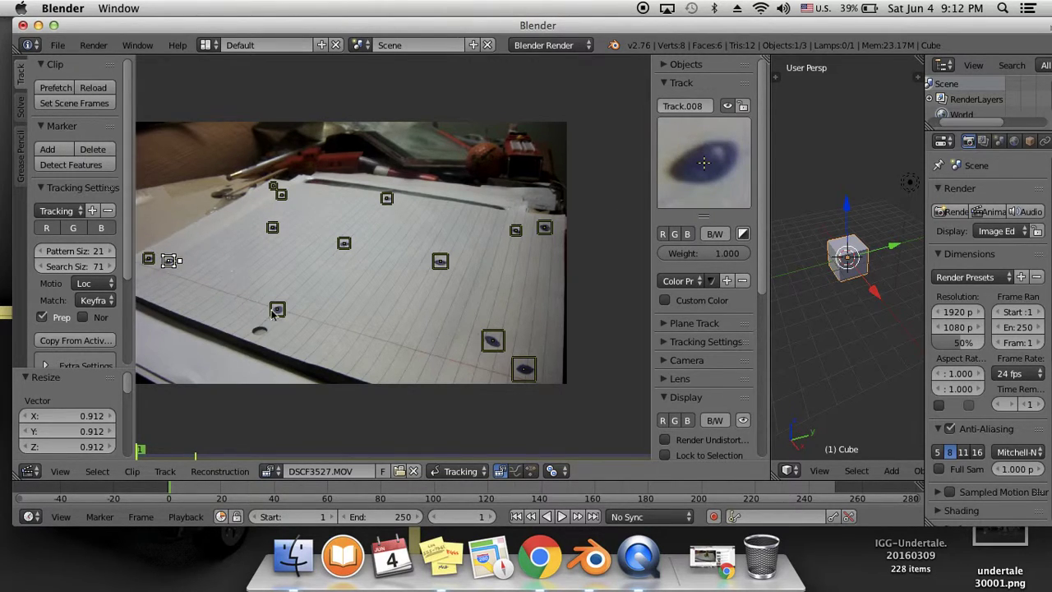
click(274, 228)
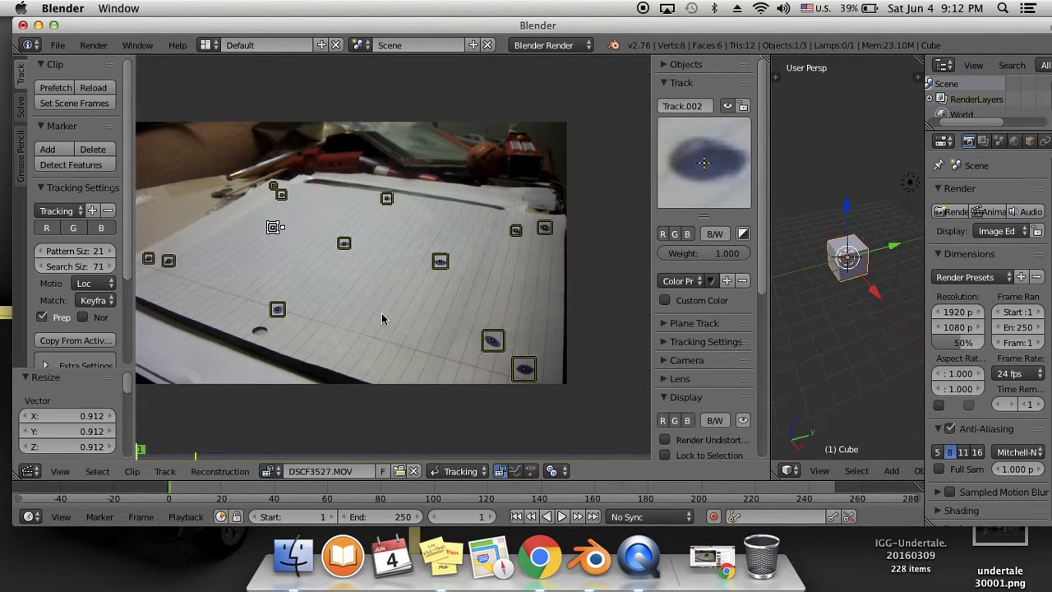
Step: Select all tracking markers in the clip, and select the camera in the 3D view while widening that view
key(a)
key(a)
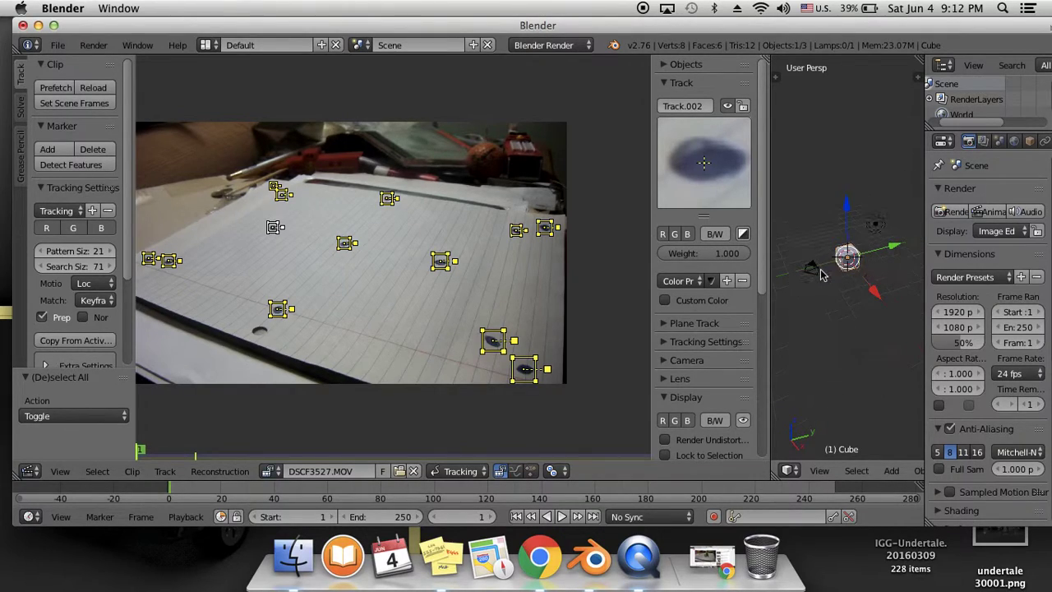
right_click(813, 272)
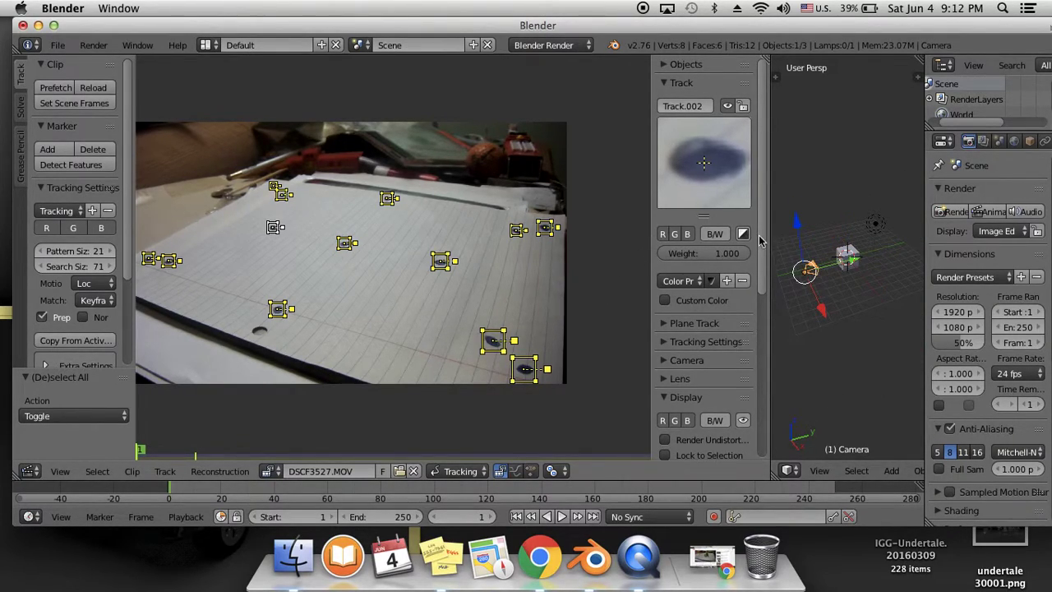
drag(770, 238, 724, 240)
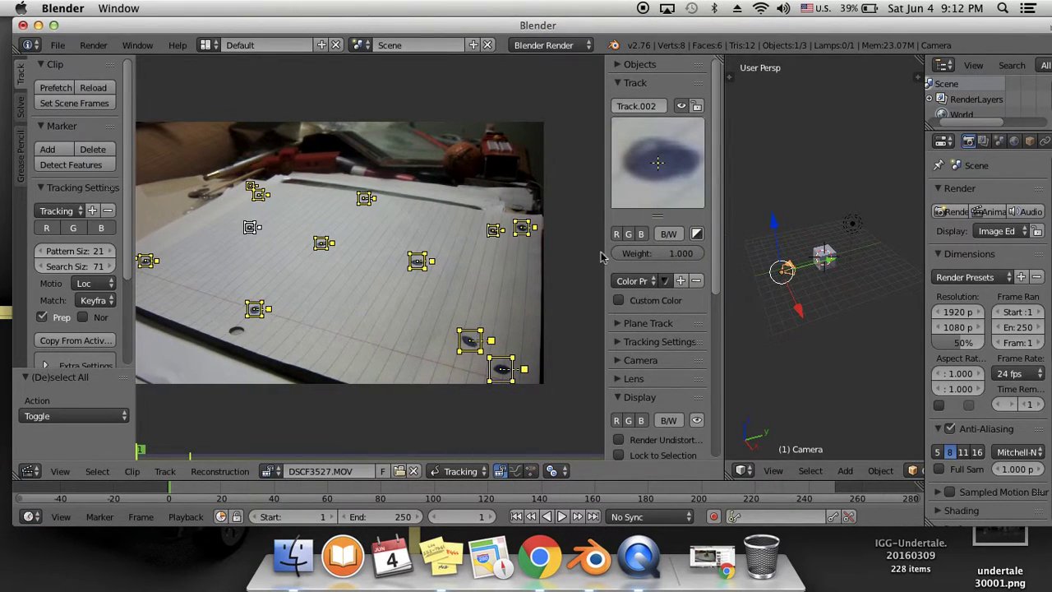
Step: Track all selected markers forward through the clip, enlarging the window to fill the screen, and stop the tracking at frame 142
scroll(90, 172, down, 5)
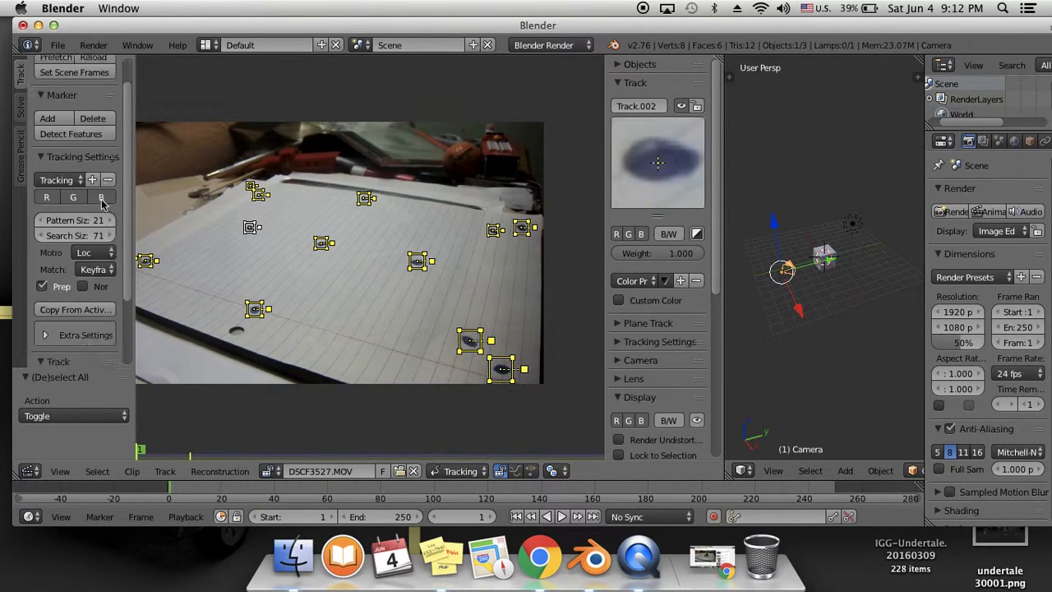
scroll(58, 127, up, 5)
scroll(58, 132, down, 4)
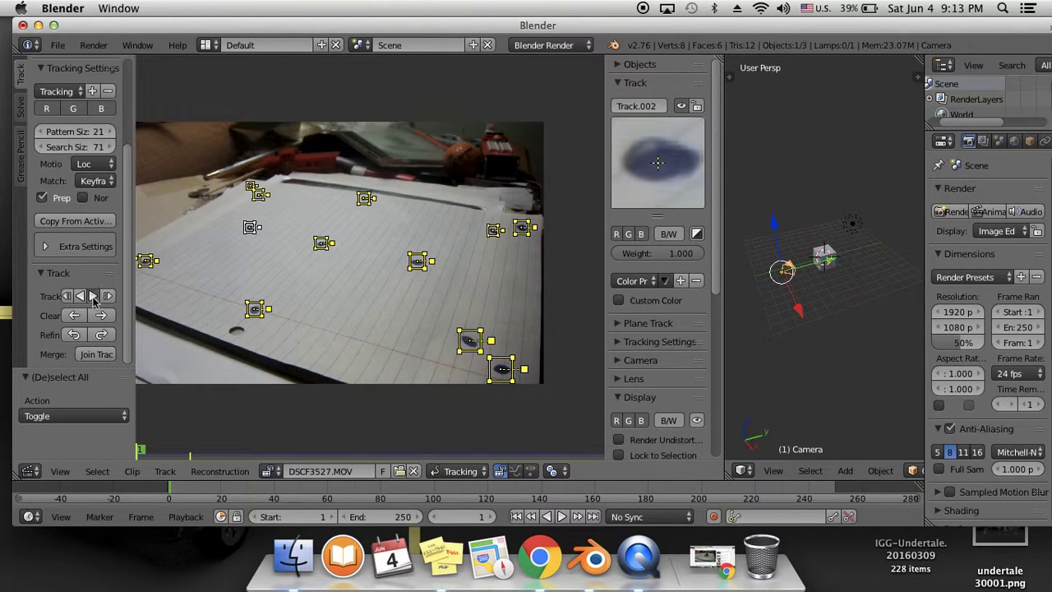
click(93, 297)
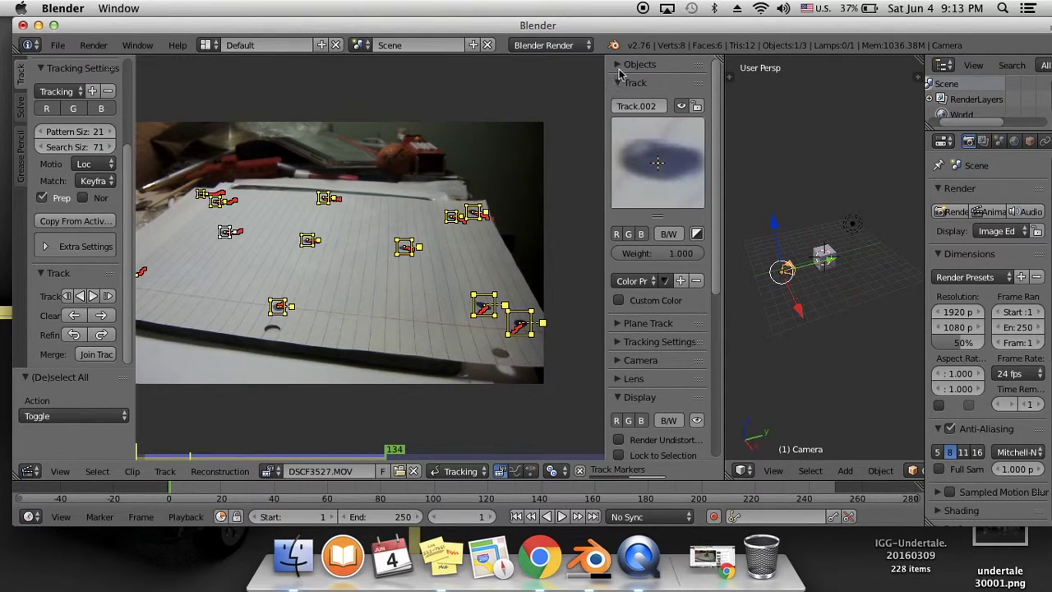
drag(646, 25, 625, 23)
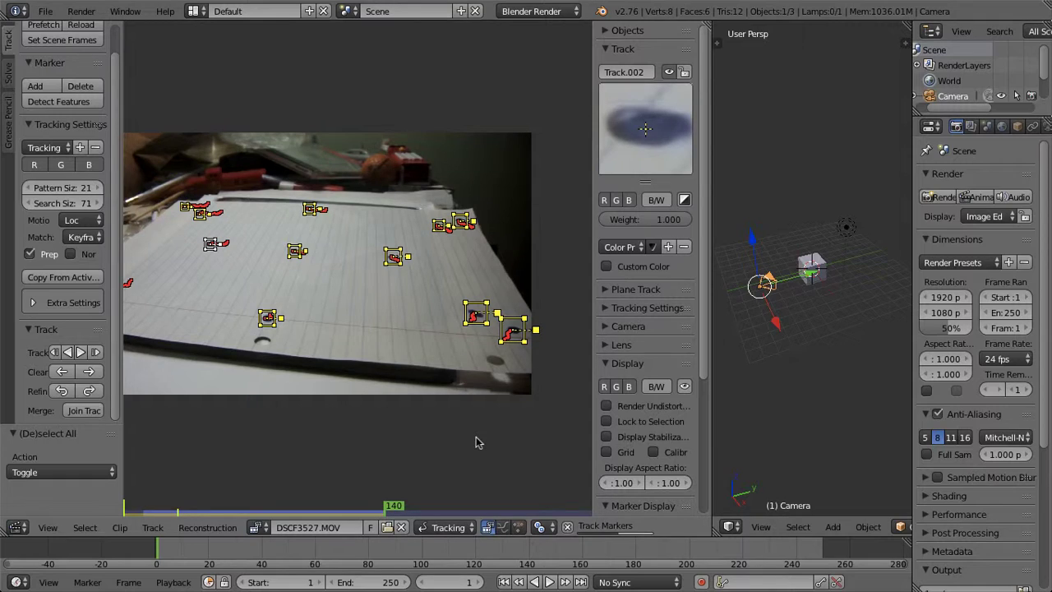
click(568, 528)
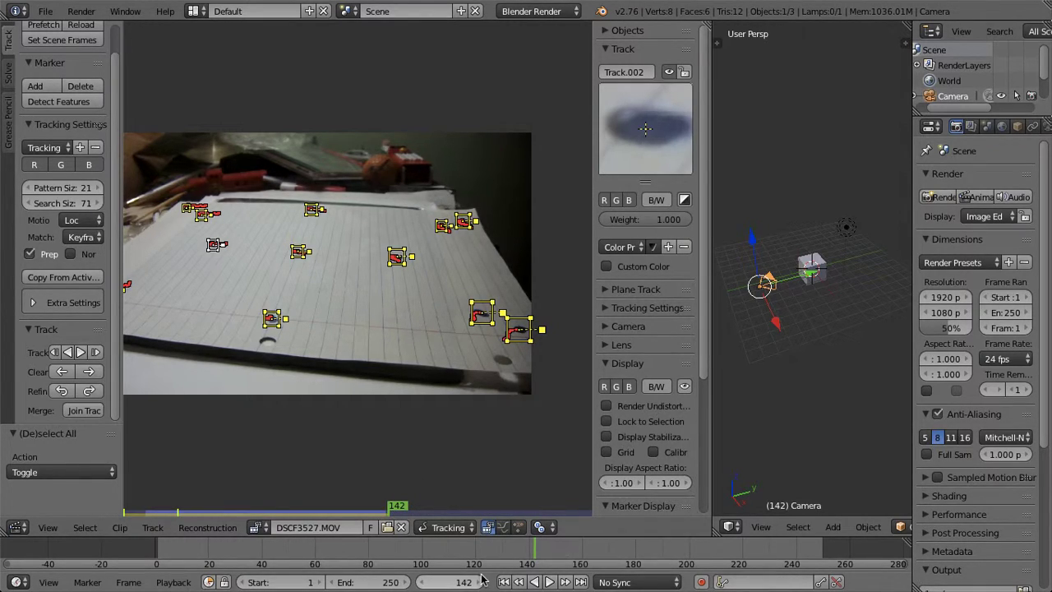
Step: Set the scene's end frame to 144 and return the playhead to frame 1
drag(453, 581, 286, 582)
click(532, 556)
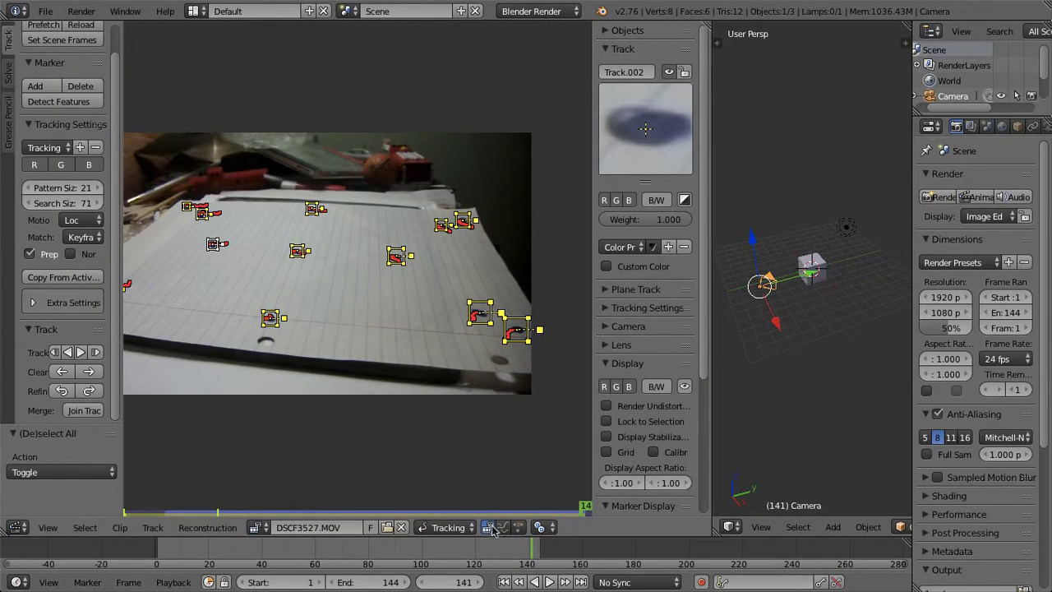
click(162, 549)
drag(156, 514, 126, 515)
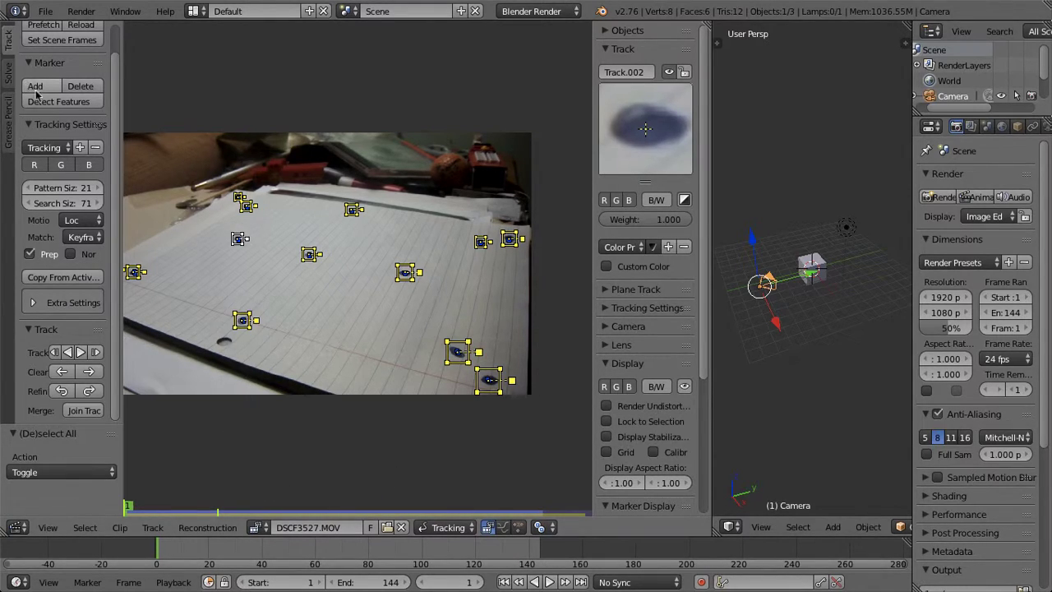
Step: Solve the camera motion from the tracked markers, using keyframes 1 and 30
scroll(32, 90, up, 2)
click(9, 72)
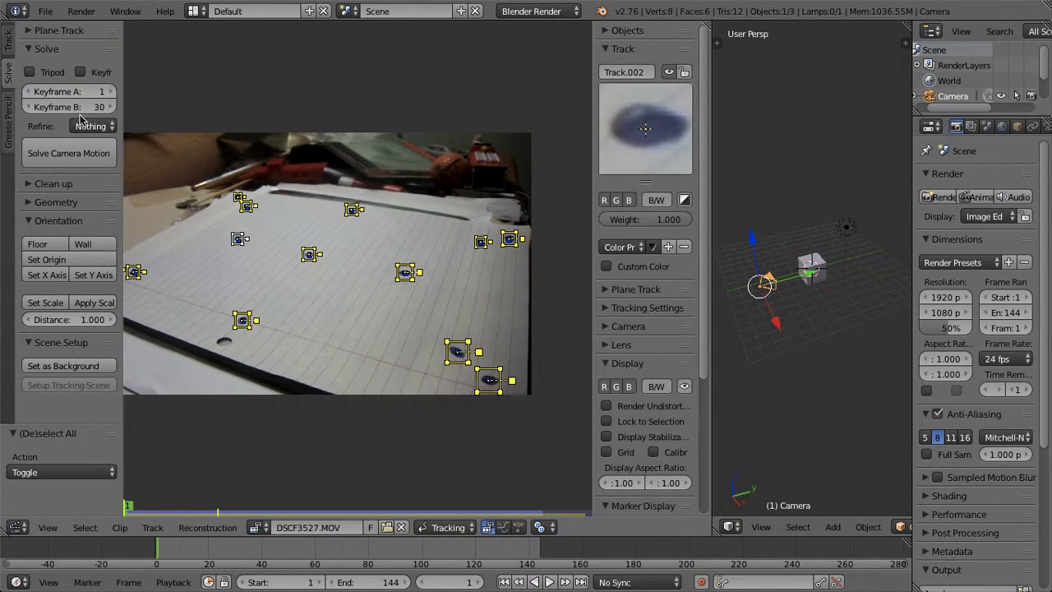
click(56, 155)
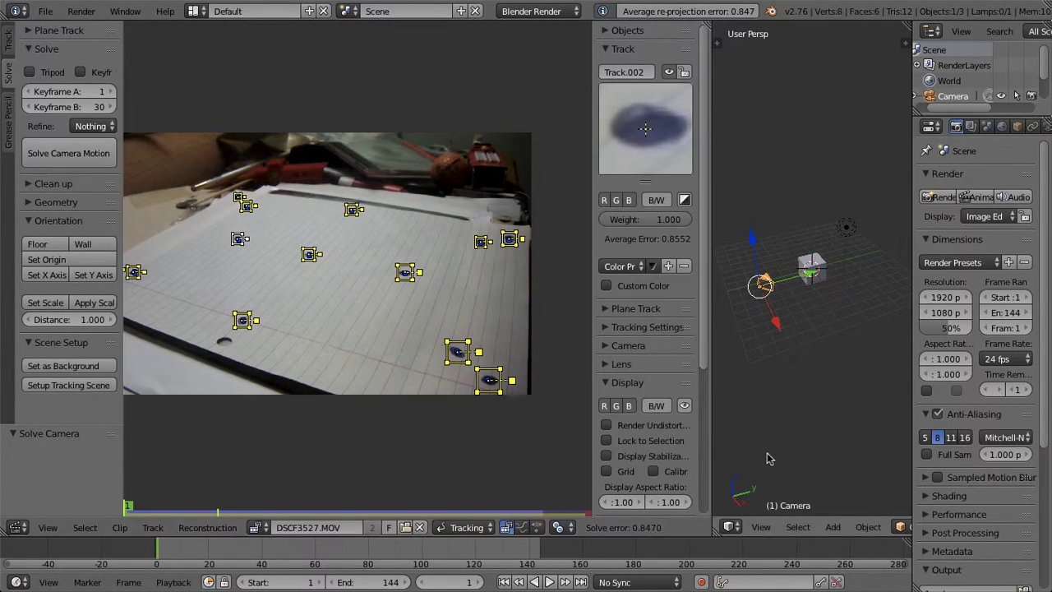
Step: Set the active object as the camera for the 3D view, and widen that view to fit the whole camera frame
click(761, 526)
mouse_move(818, 364)
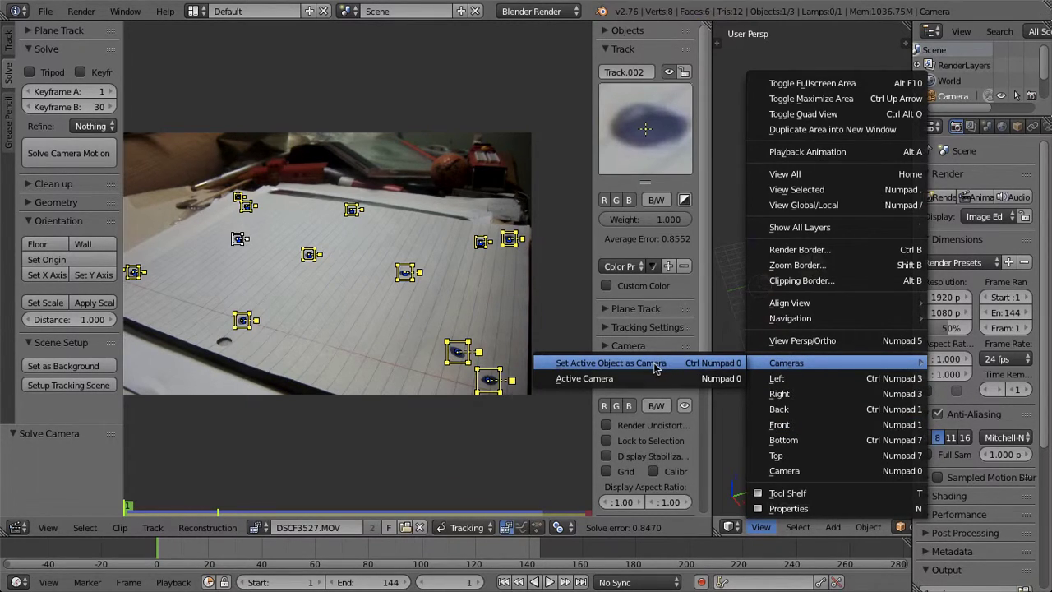
click(762, 531)
mouse_move(789, 363)
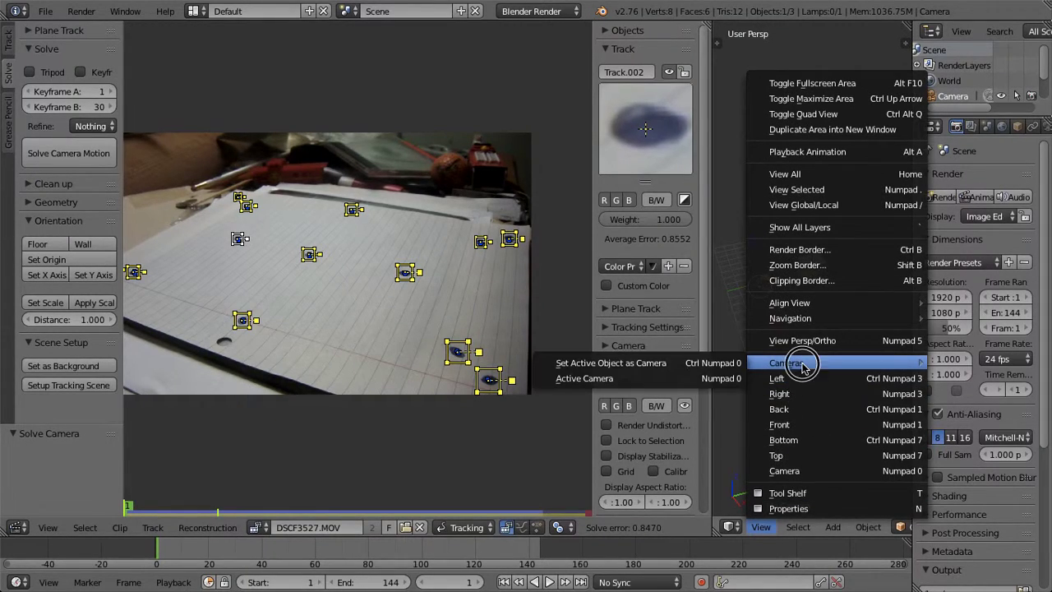
click(668, 367)
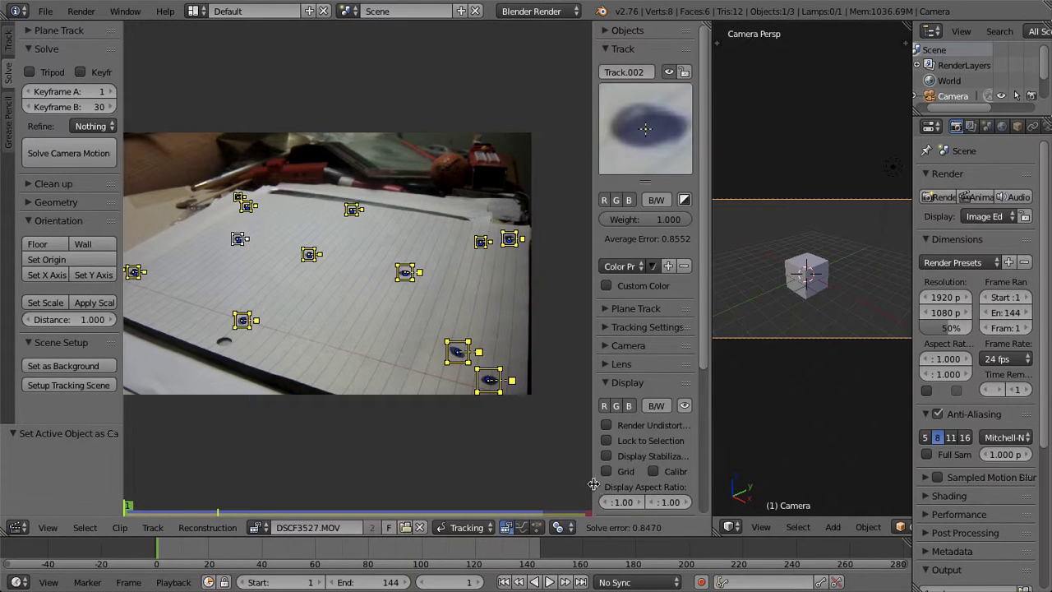
drag(594, 482, 653, 505)
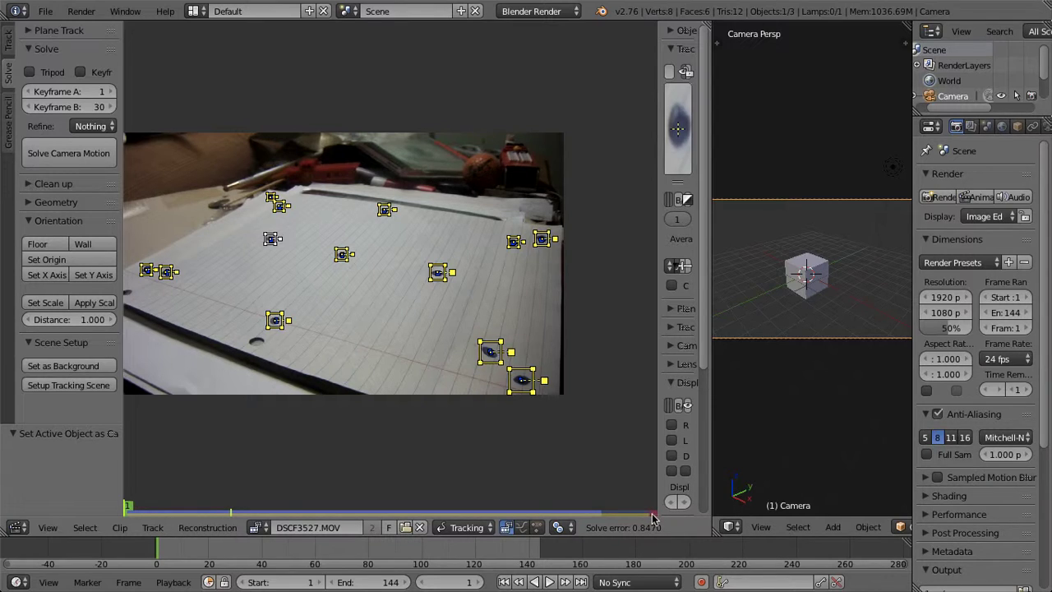
drag(706, 418, 641, 415)
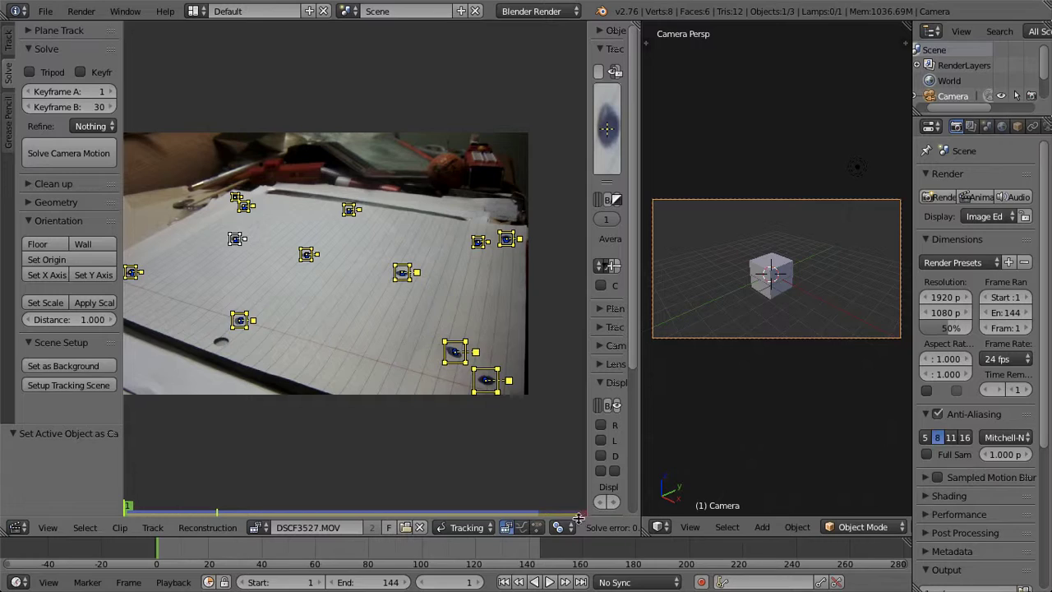
Step: Play the animation to check the tracking, stop it at frame 71, and solve the camera motion again
click(549, 582)
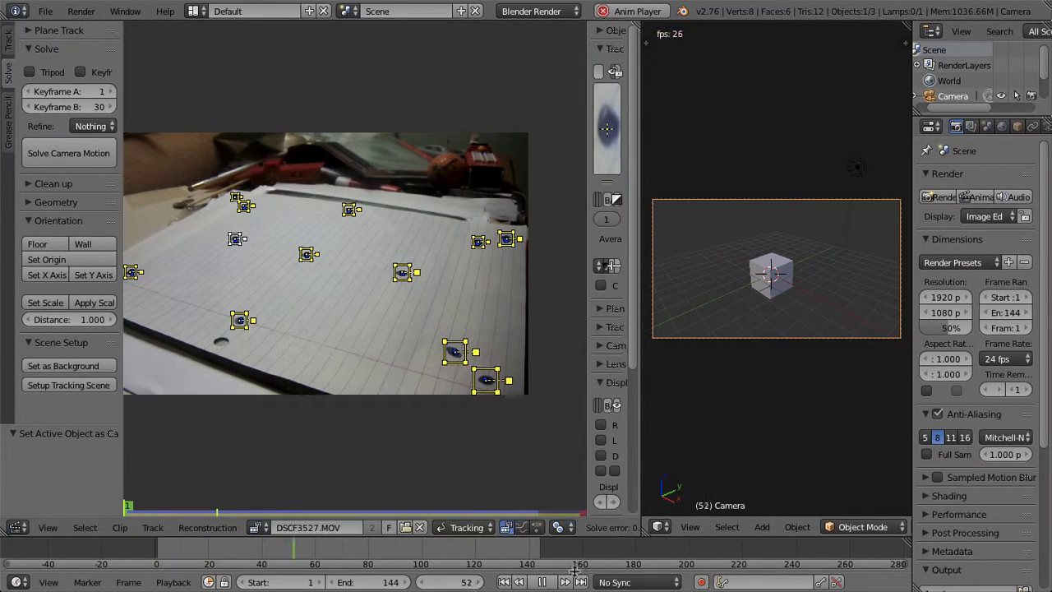
click(549, 582)
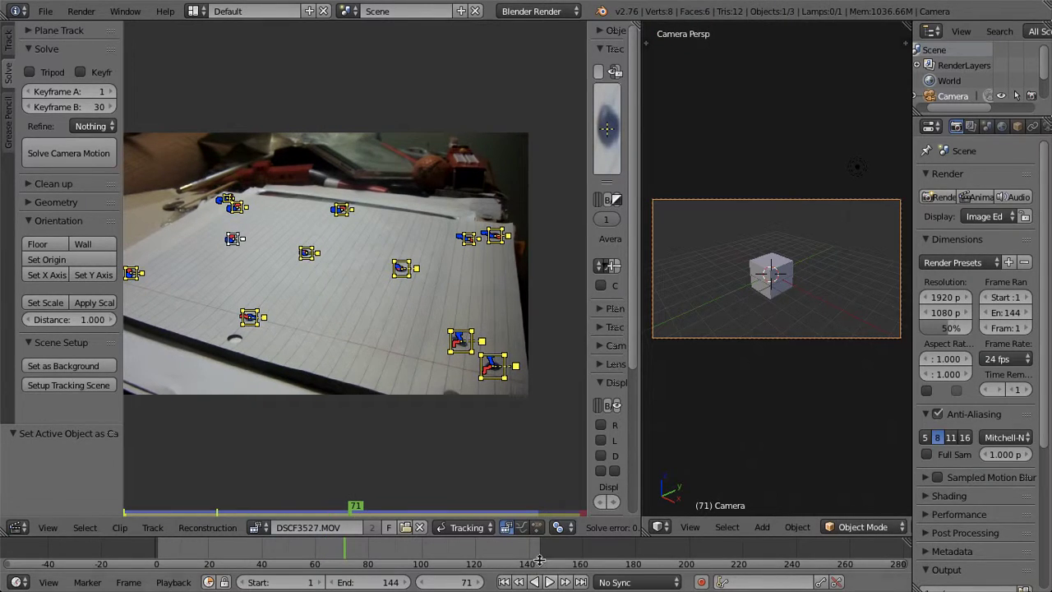
click(66, 157)
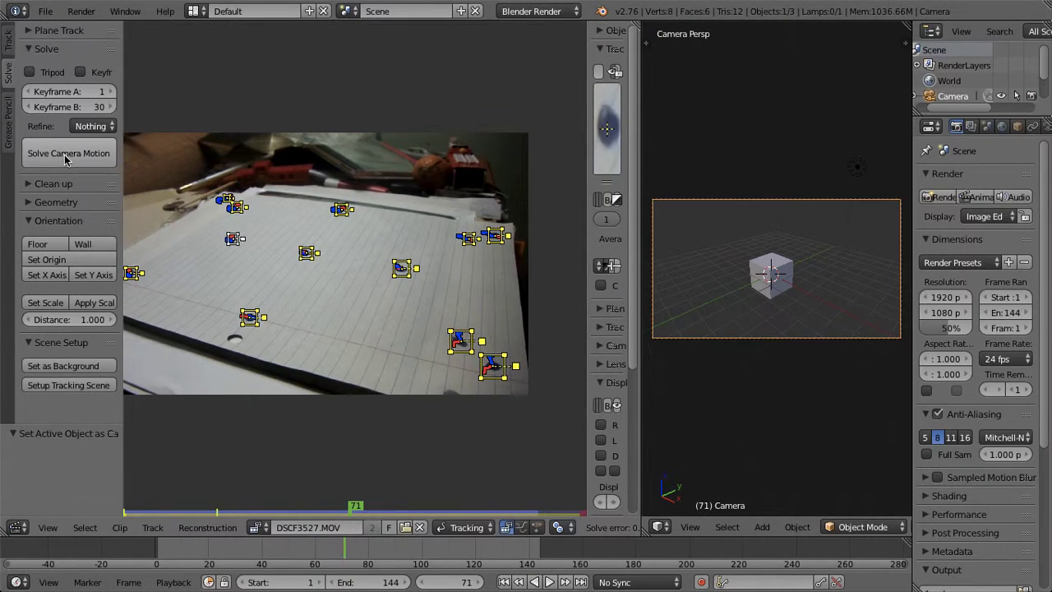
Step: Go to frame 23, set the footage as the camera background, and set up the tracking scene
click(285, 549)
drag(285, 549, 216, 546)
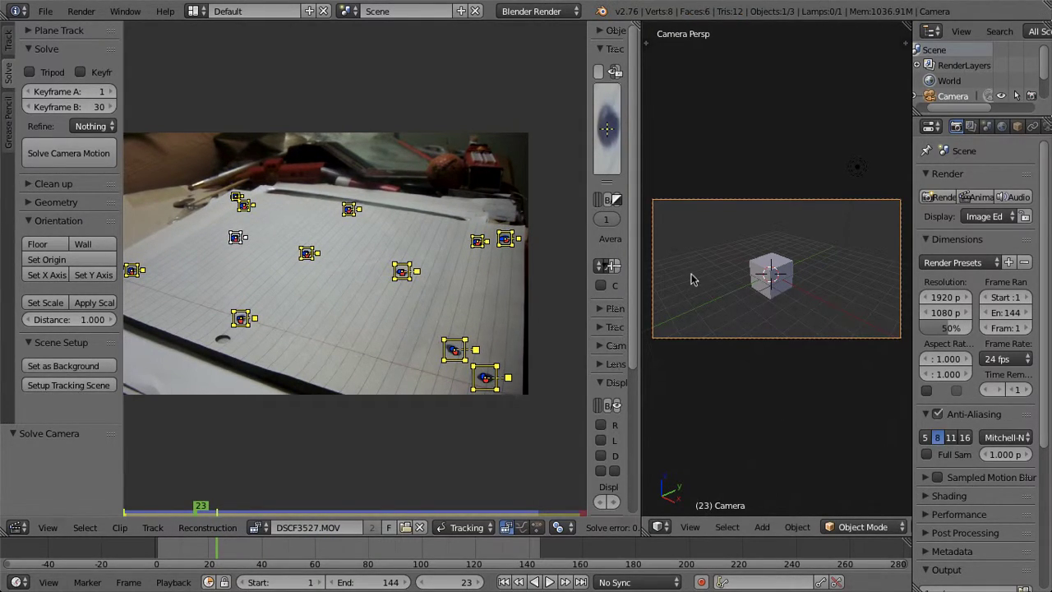
click(60, 369)
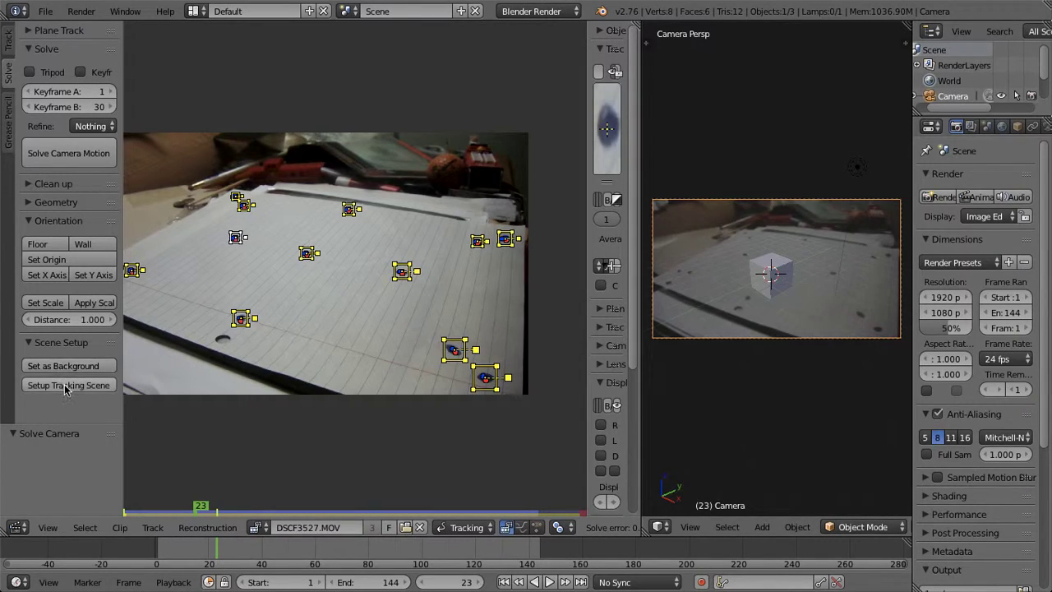
click(65, 386)
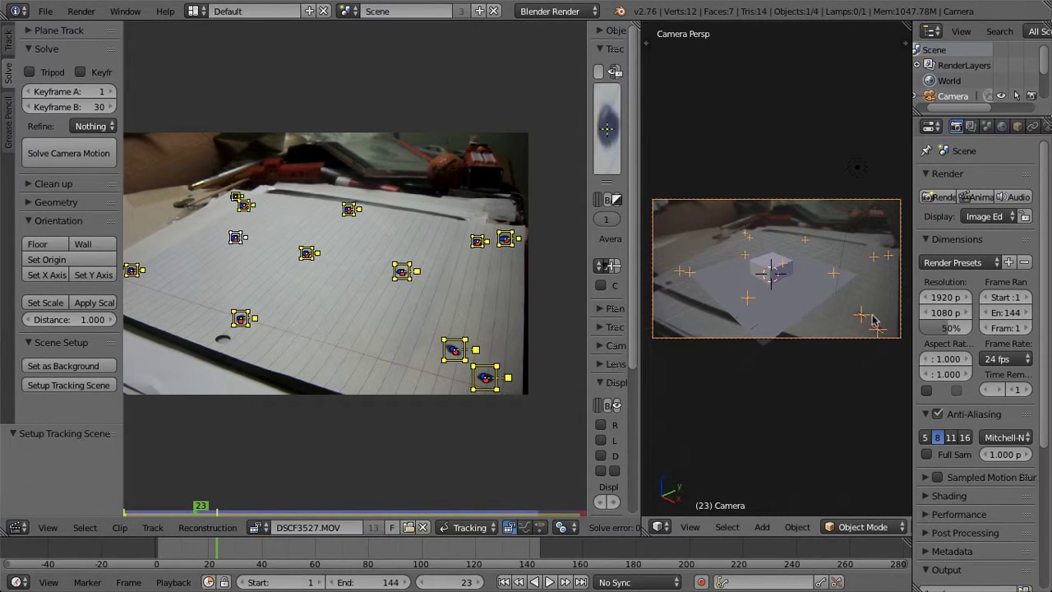
Step: Try moving the camera slightly in the 3D view, and undo that move
key(g)
click(855, 375)
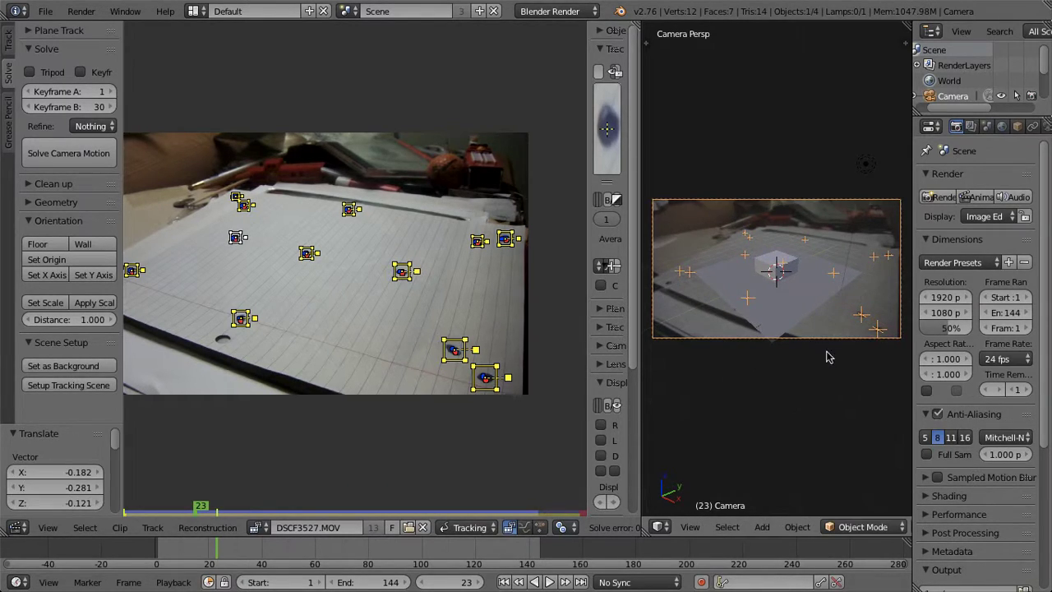
key(t)
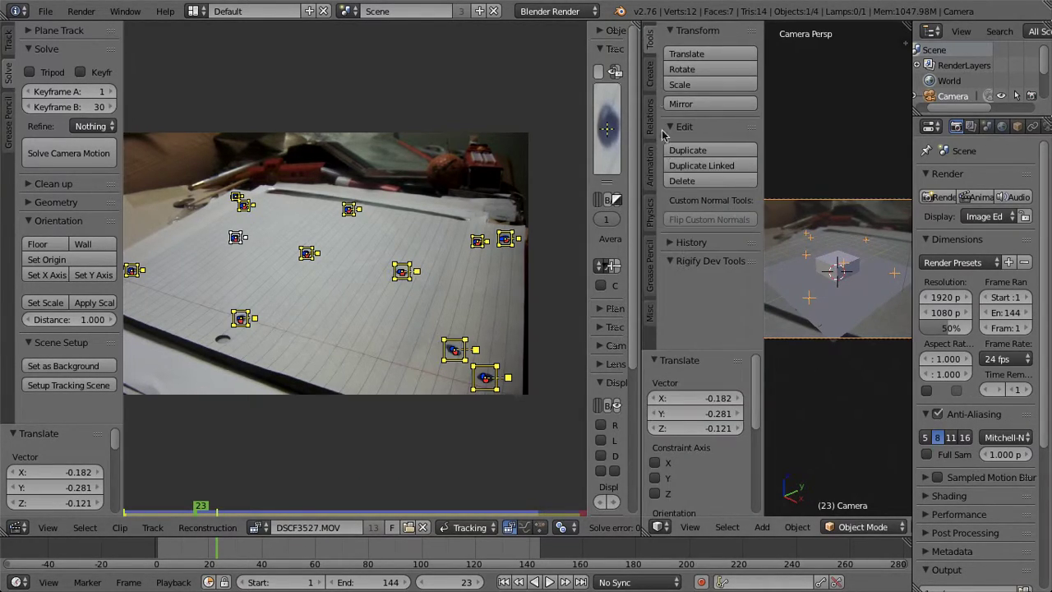
click(683, 261)
click(679, 265)
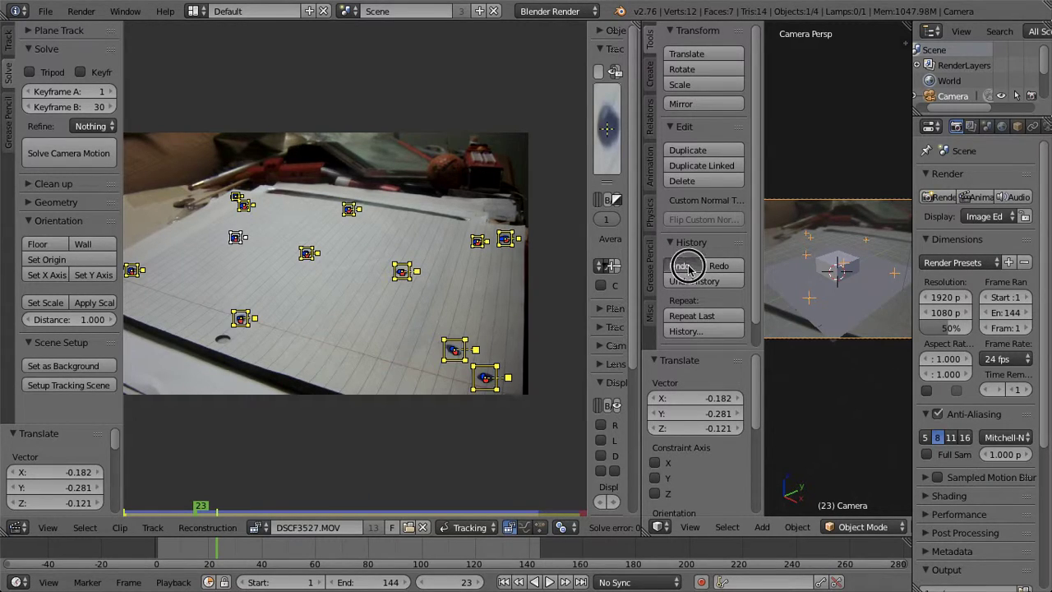
key(t)
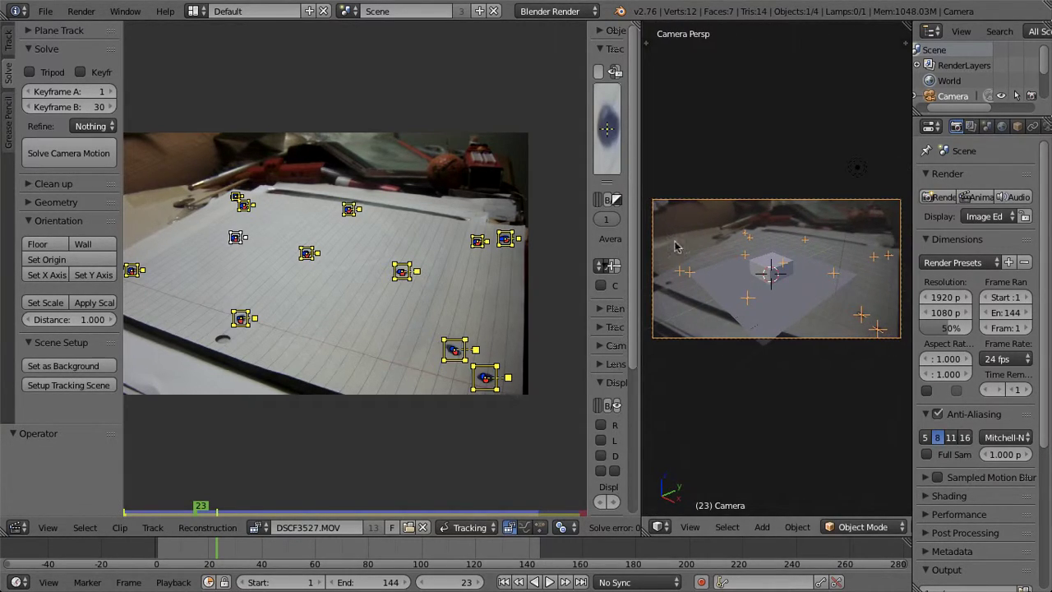
Step: Select the ground plane in the 3D view, and show only the layer holding the cube and camera
middle_drag(815, 385, 775, 337)
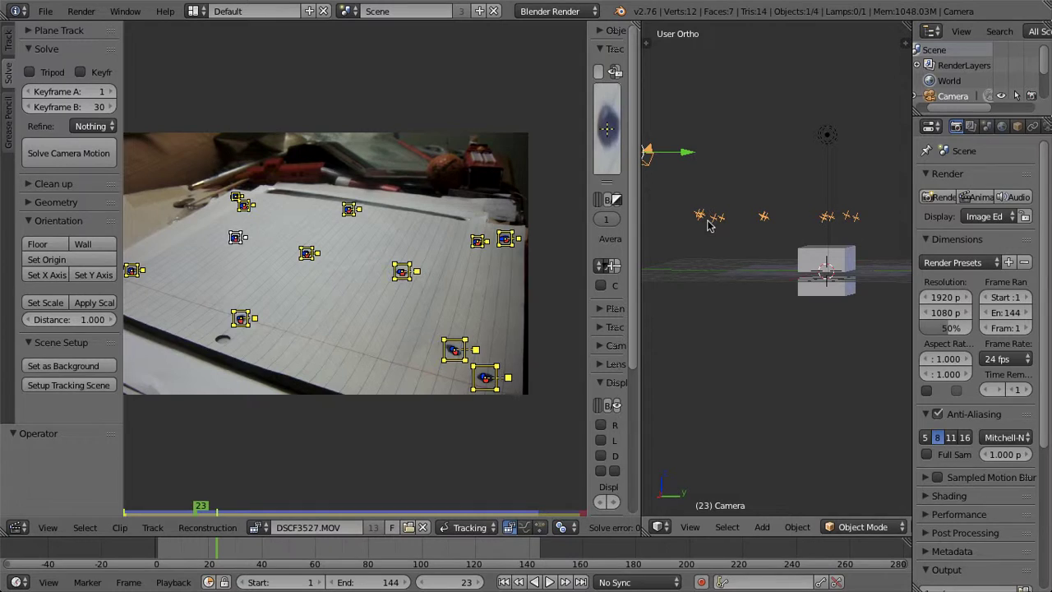
middle_drag(741, 258, 909, 356)
right_click(704, 286)
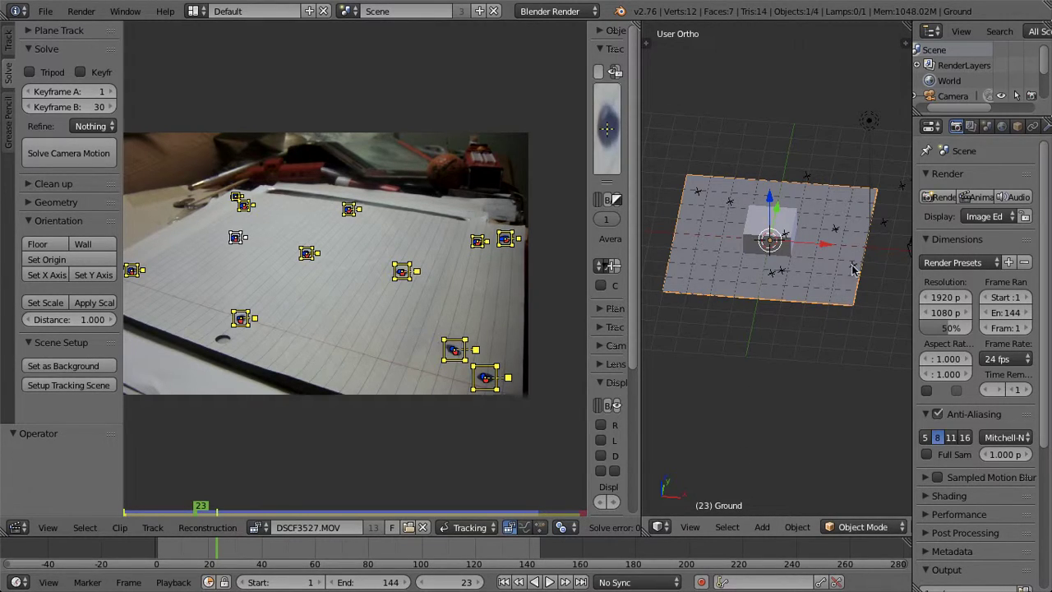
scroll(790, 527, down, 6)
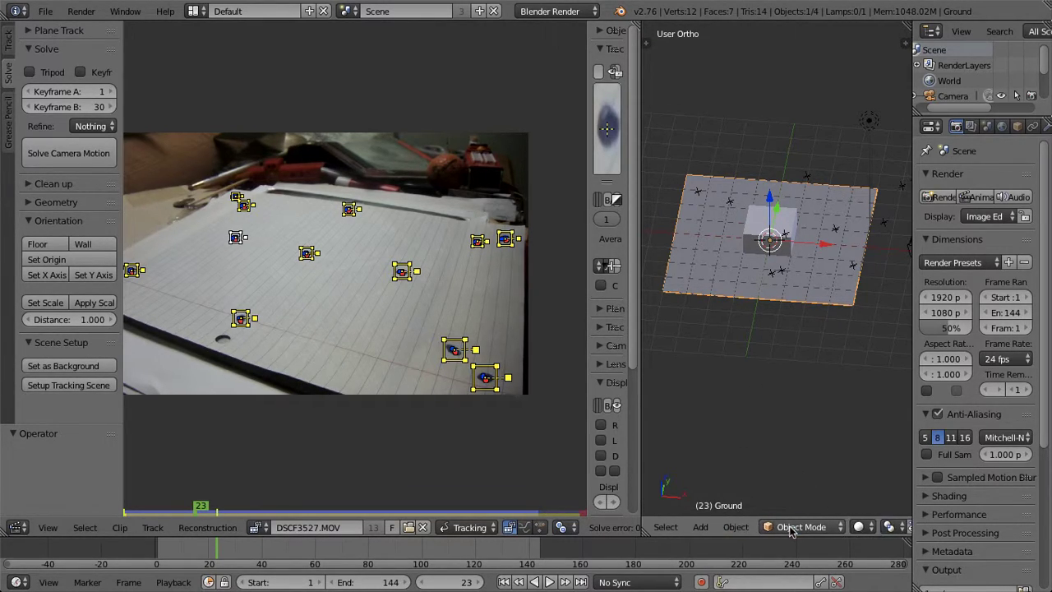
scroll(790, 527, down, 2)
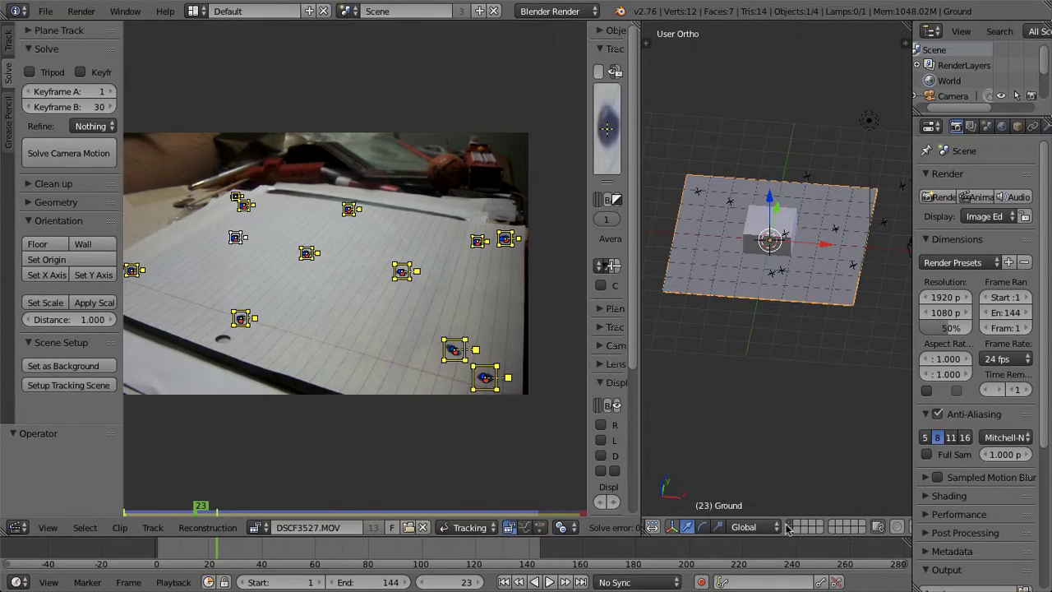
click(793, 527)
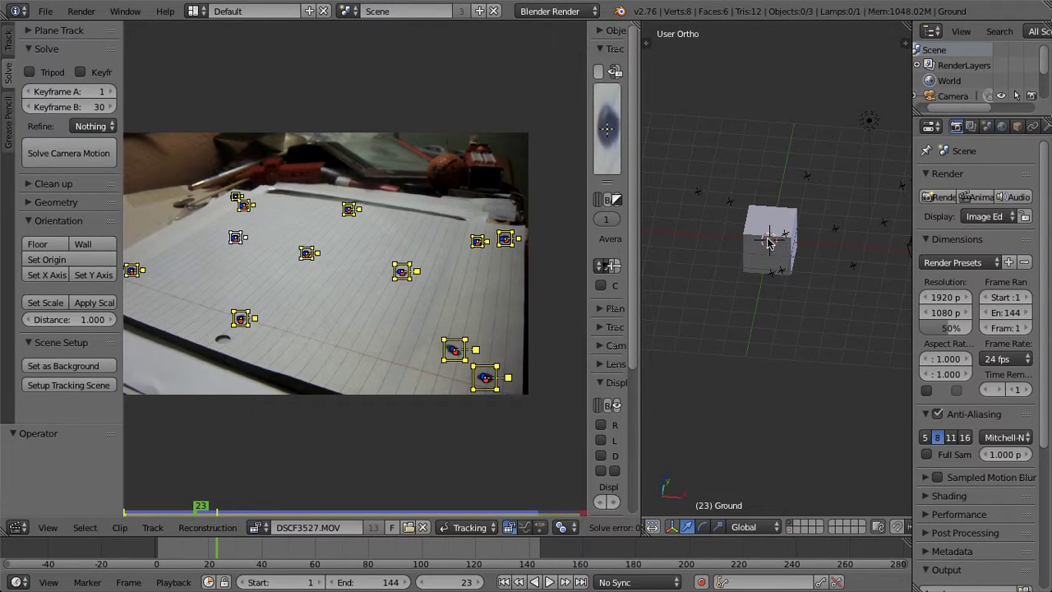
scroll(770, 333, down, 2)
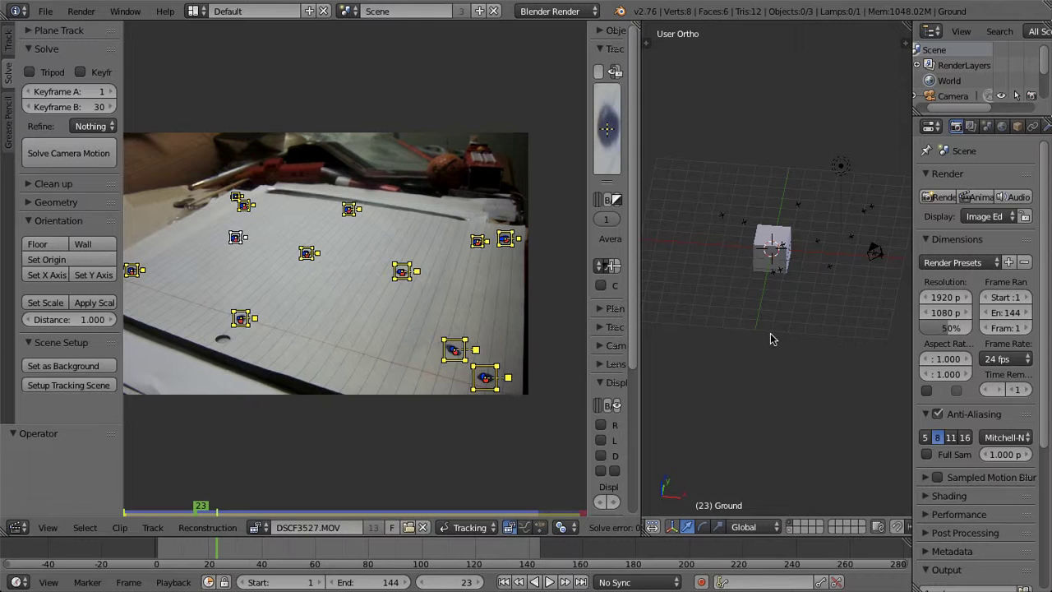
Step: Switch to Chrome to view the finished Plushtrap animation on YouTube, and return to Blender
mouse_move(580, 576)
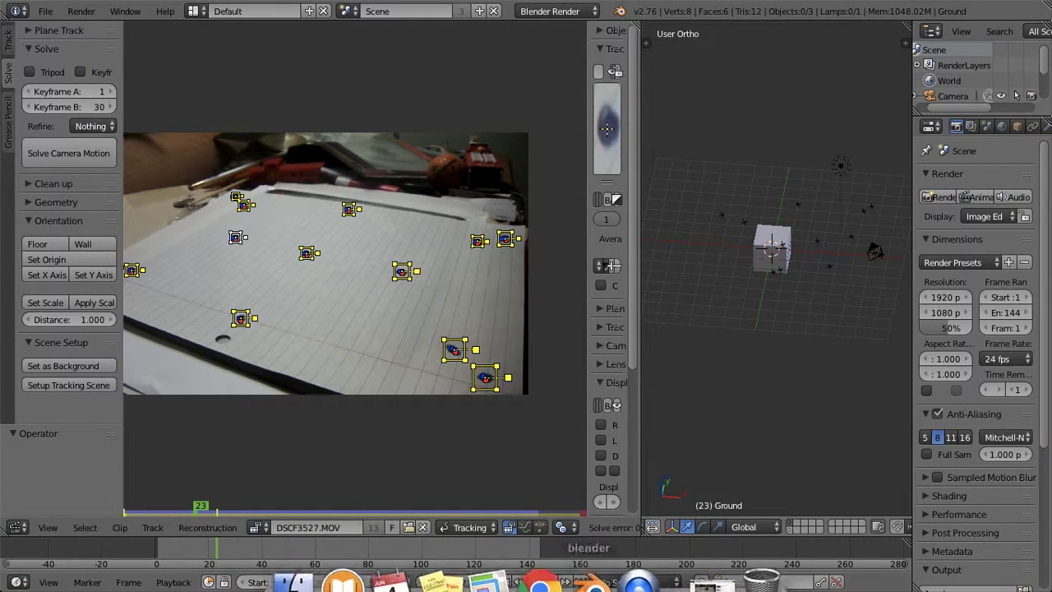
click(539, 559)
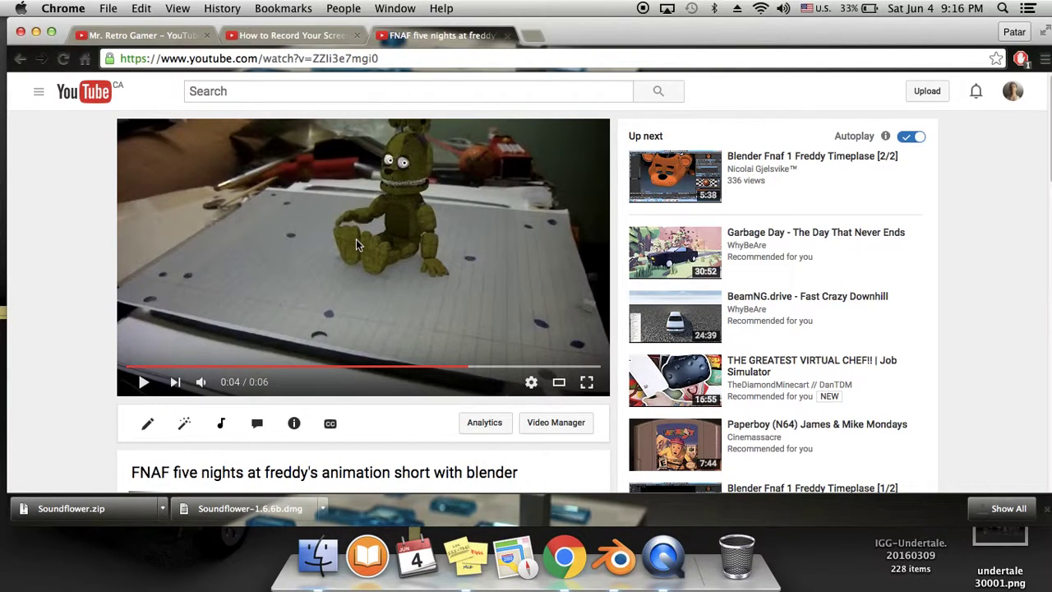
click(622, 563)
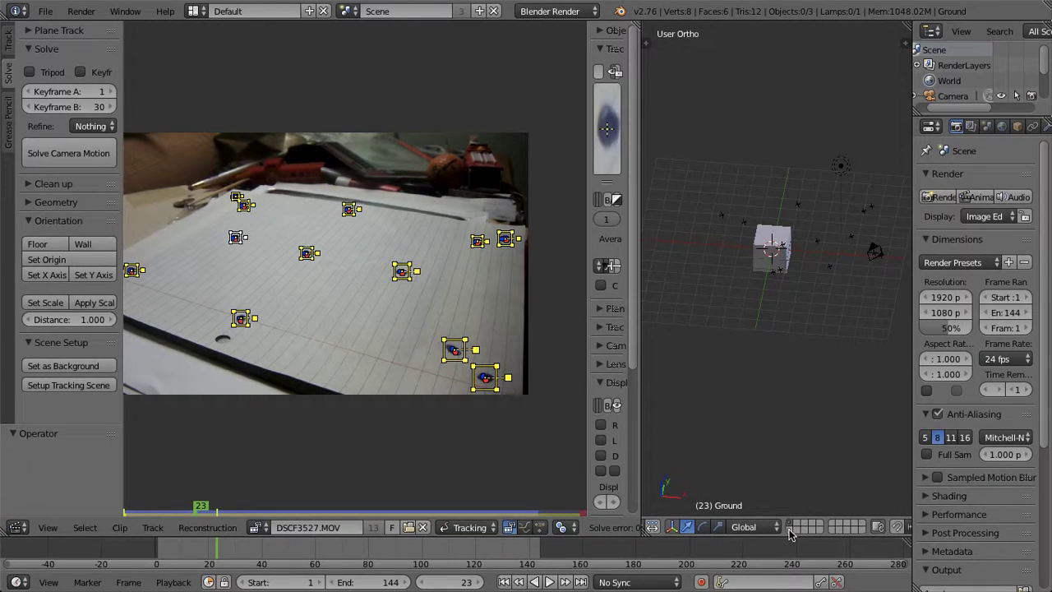
Step: Show only the ground plane's layer, and compare it with the finished animation in Chrome before returning to Blender
click(790, 529)
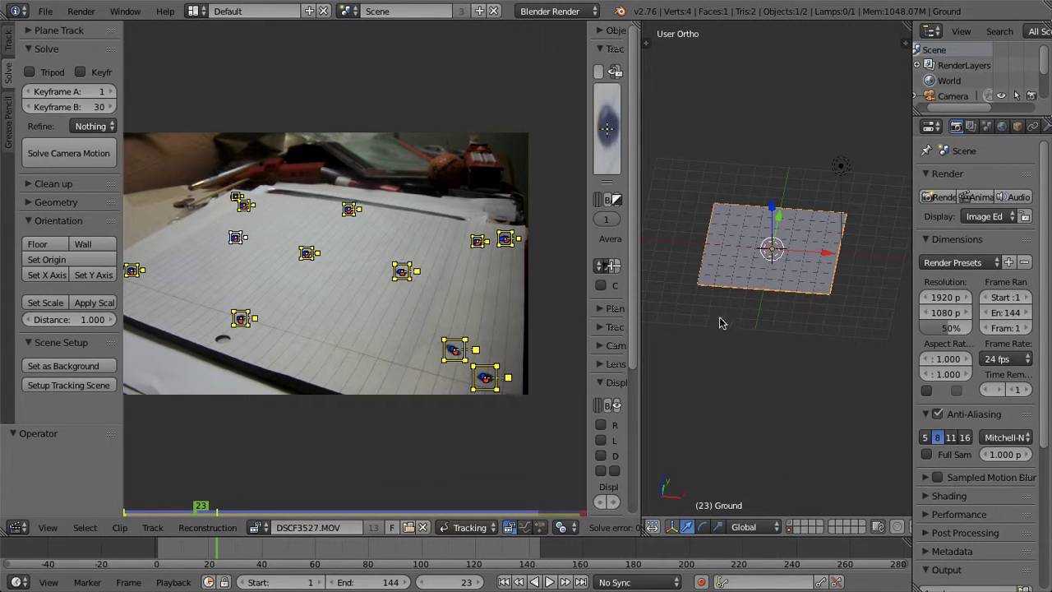
mouse_move(622, 575)
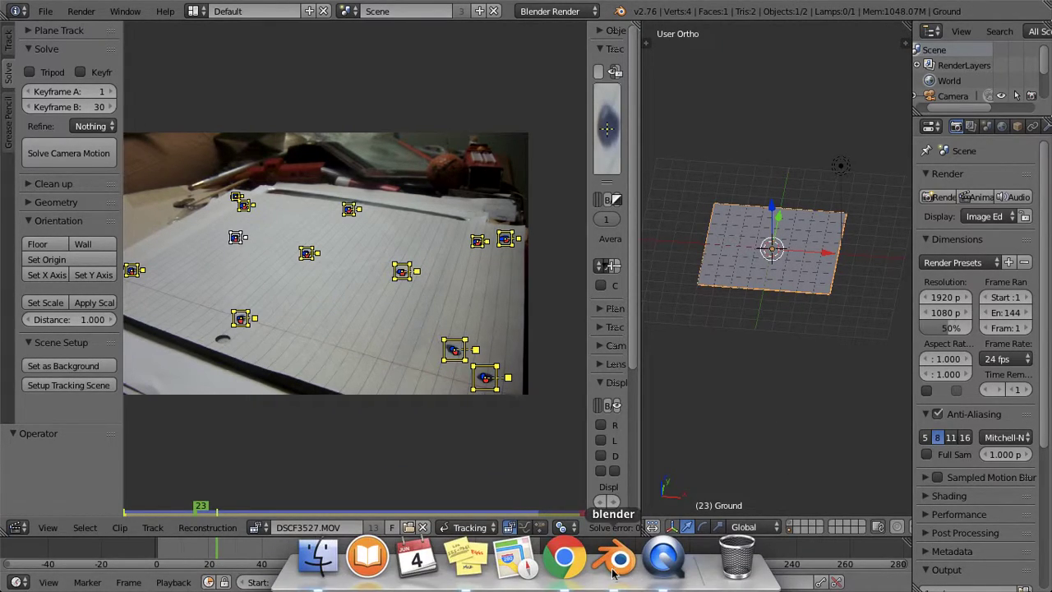
click(567, 574)
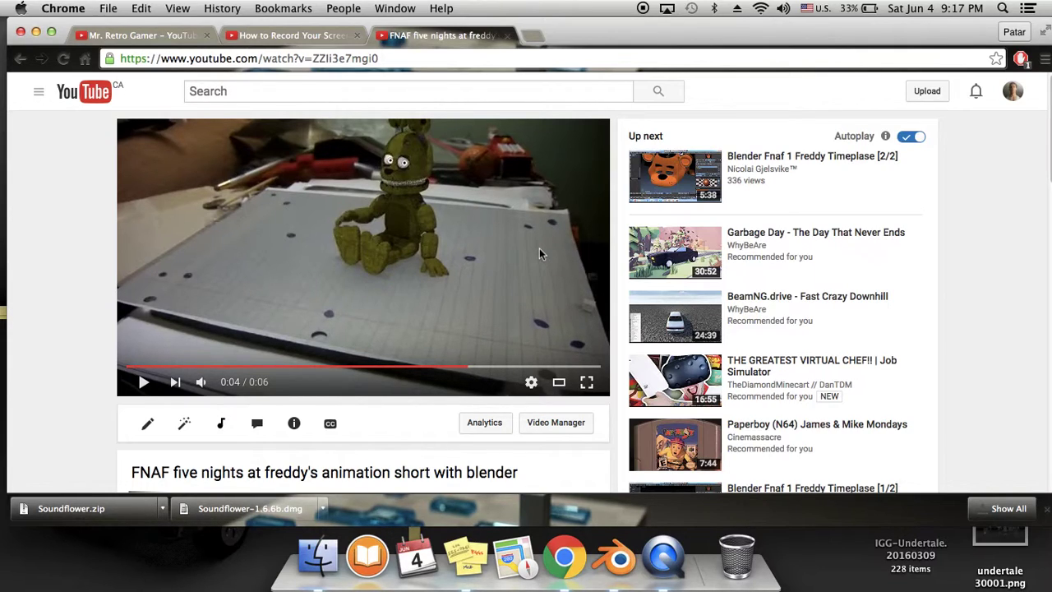
click(611, 572)
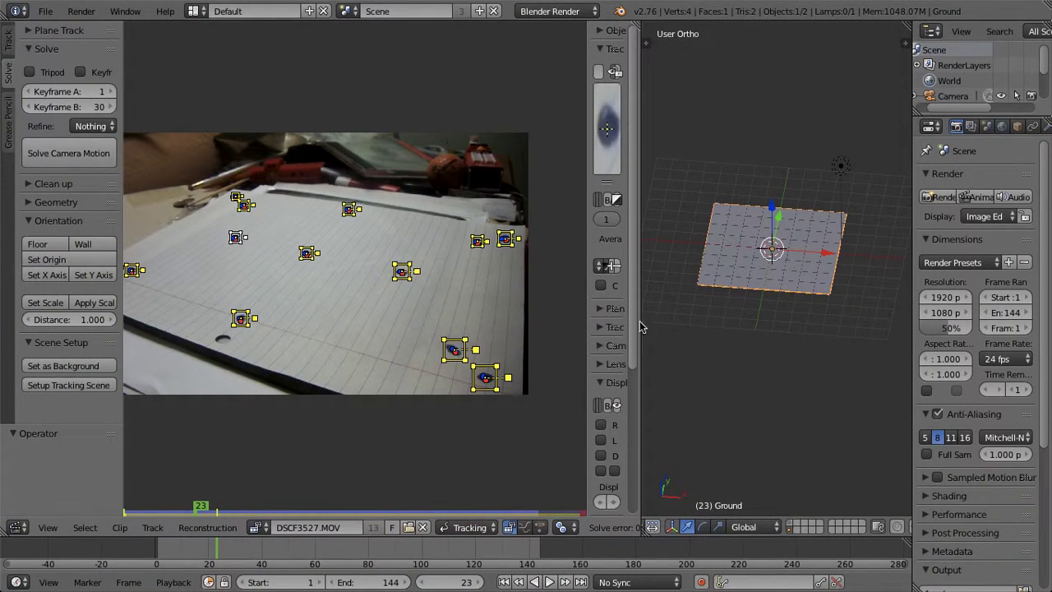
Step: Show the cube and camera's layer together with the ground plane's layer in a wider 3D view, and select the camera
drag(637, 327, 587, 329)
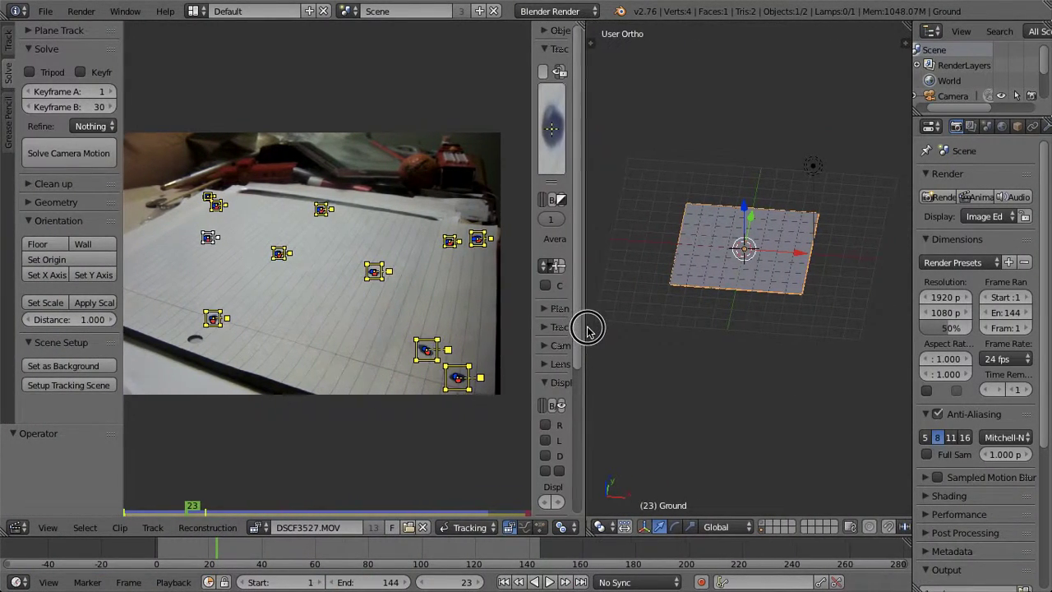
scroll(793, 311, down, 3)
scroll(793, 311, up, 2)
shift+click(764, 525)
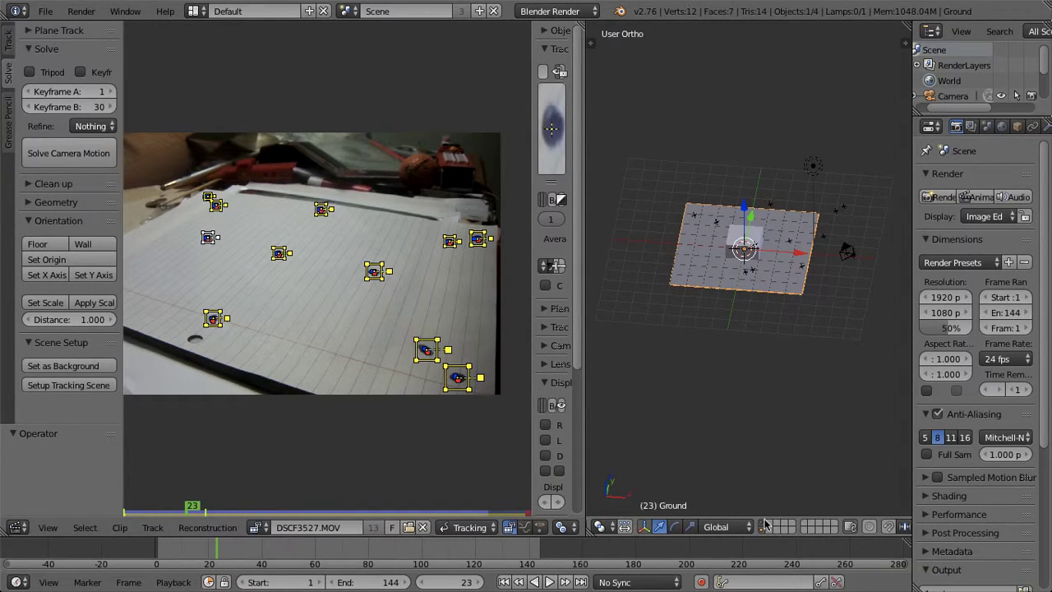
right_click(859, 253)
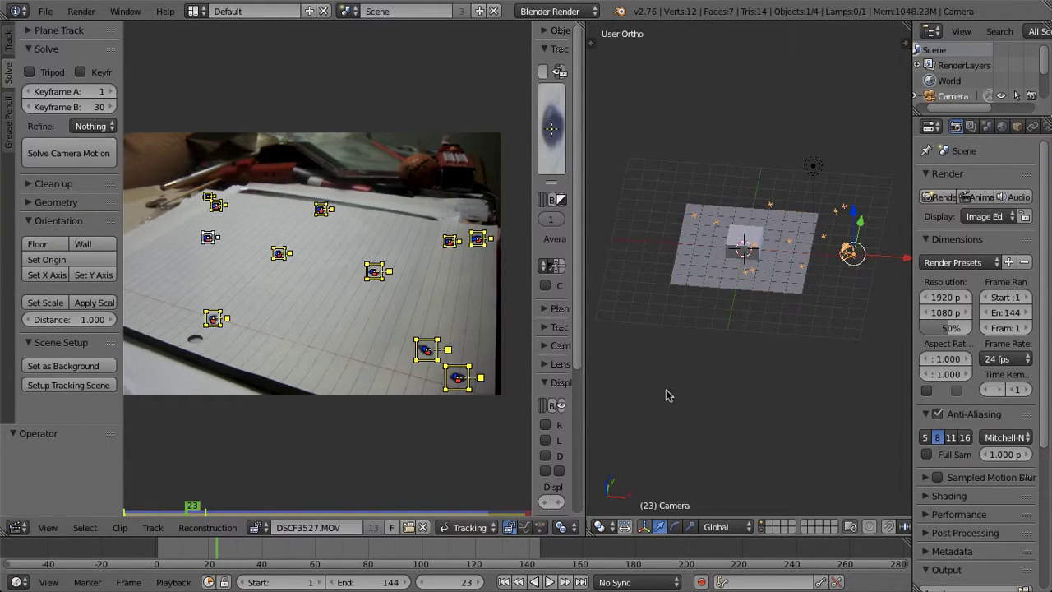
Step: Set the selected camera as the active scene camera and look through it in the 3D view
scroll(643, 530, up, 5)
scroll(643, 533, down, 5)
click(637, 527)
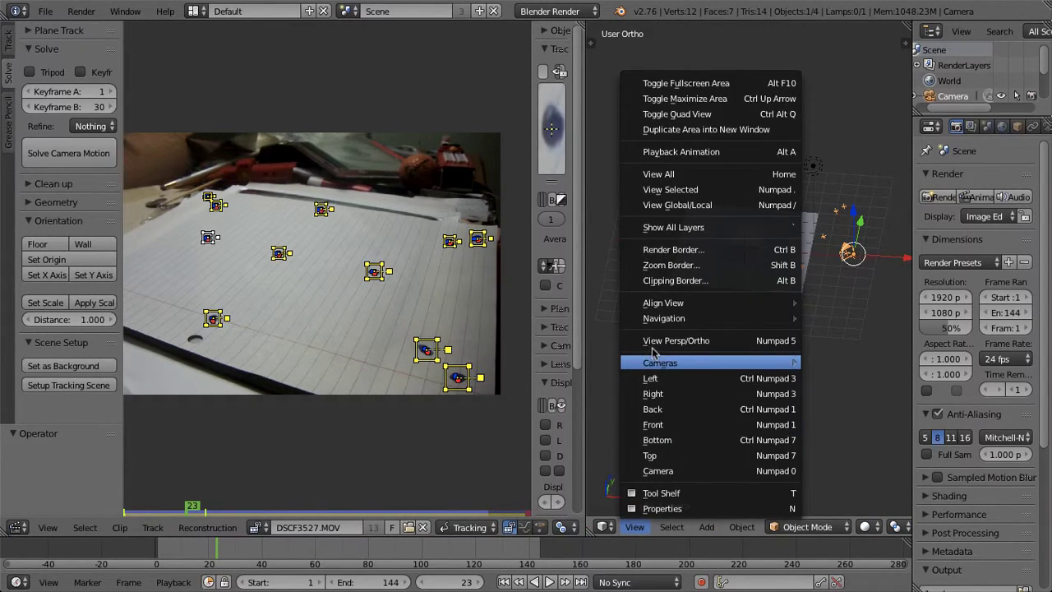
mouse_move(657, 362)
click(829, 364)
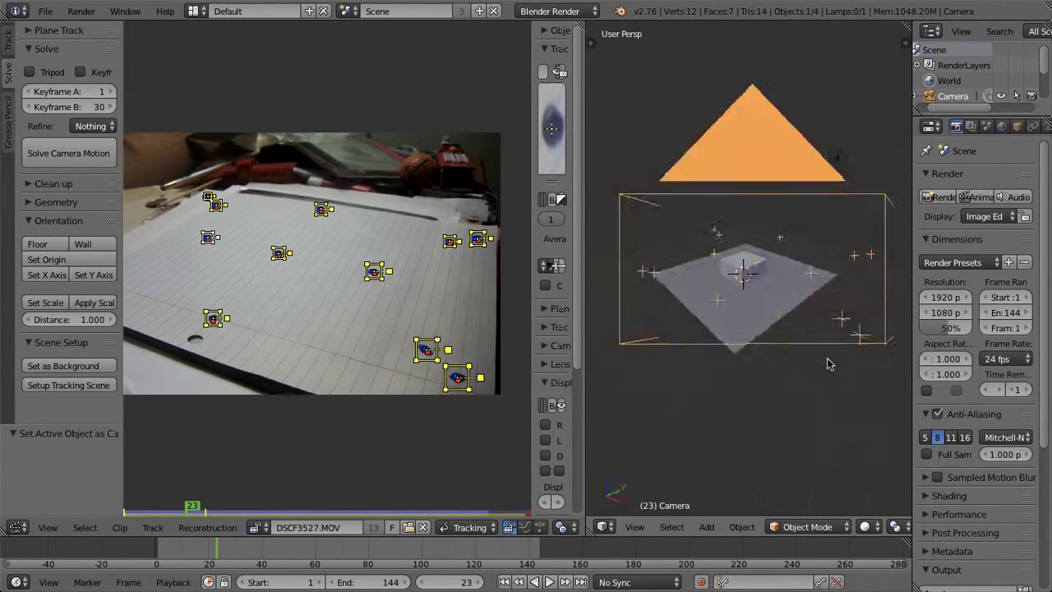
Step: Select the ground plane and rotate it about 19.5° around the Z axis to line up with the filmed paper
right_click(757, 308)
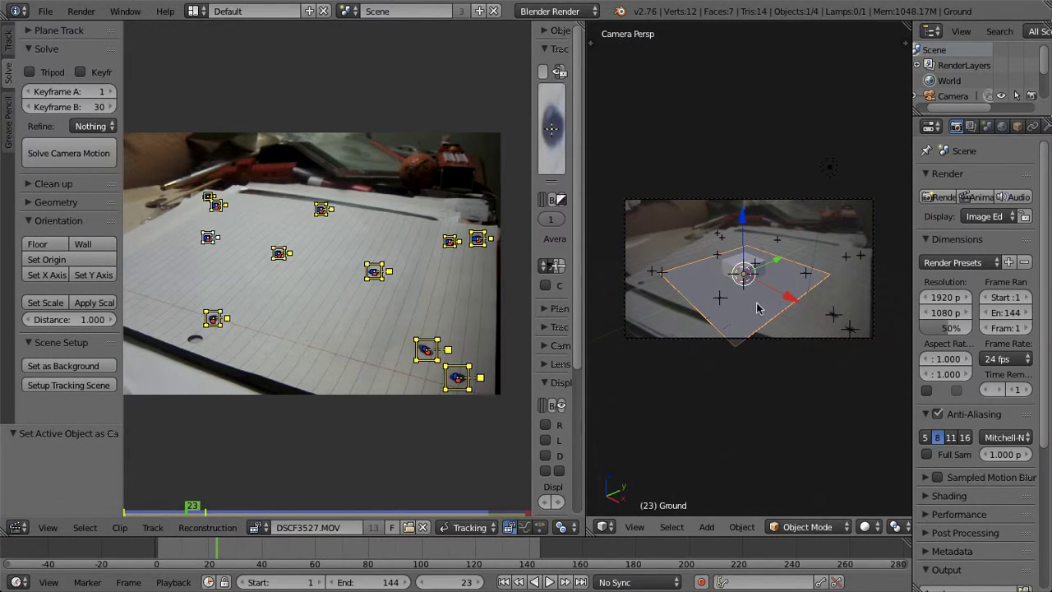
scroll(807, 526, up, 1)
scroll(807, 527, up, 12)
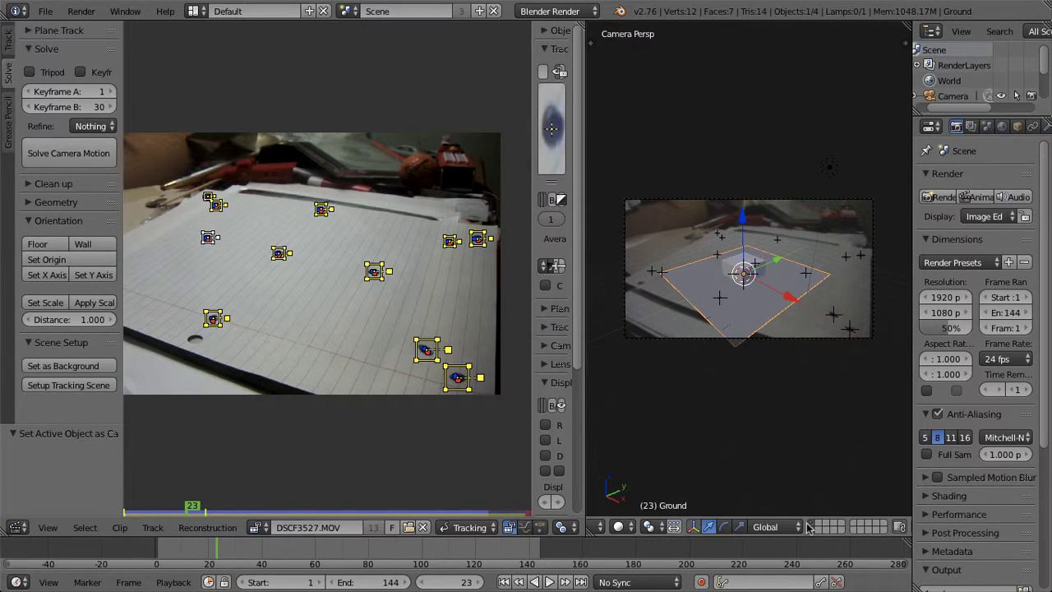
click(724, 527)
mouse_move(738, 312)
mouse_down()
mouse_move(756, 308)
mouse_move(751, 318)
mouse_up()
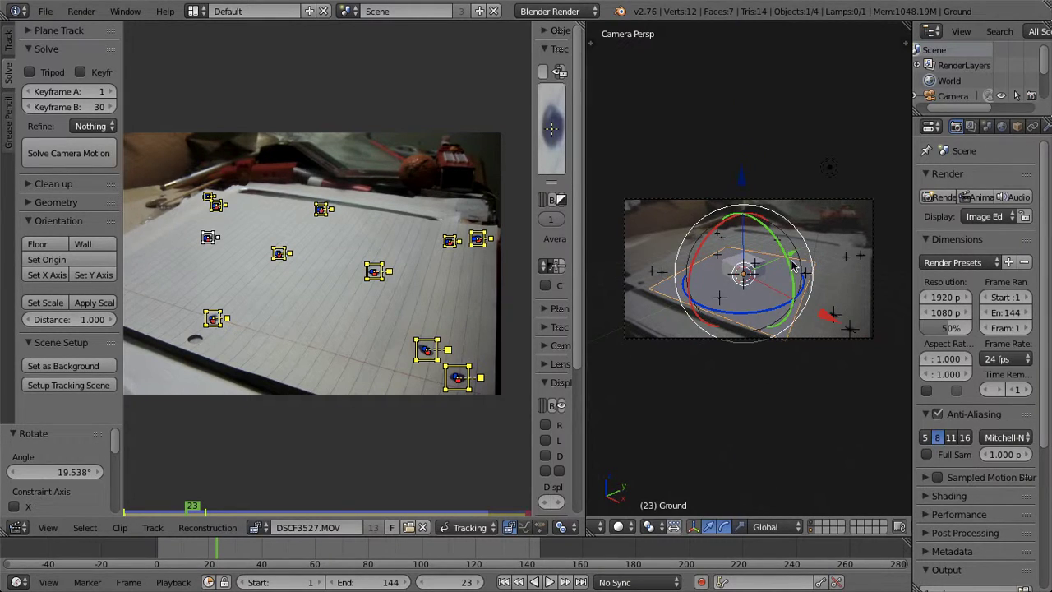
Step: Scale the ground plane up about 1.5 times and shift it along global Y, by about 1.75 before and 0.78 after scaling
key(g)
key(y)
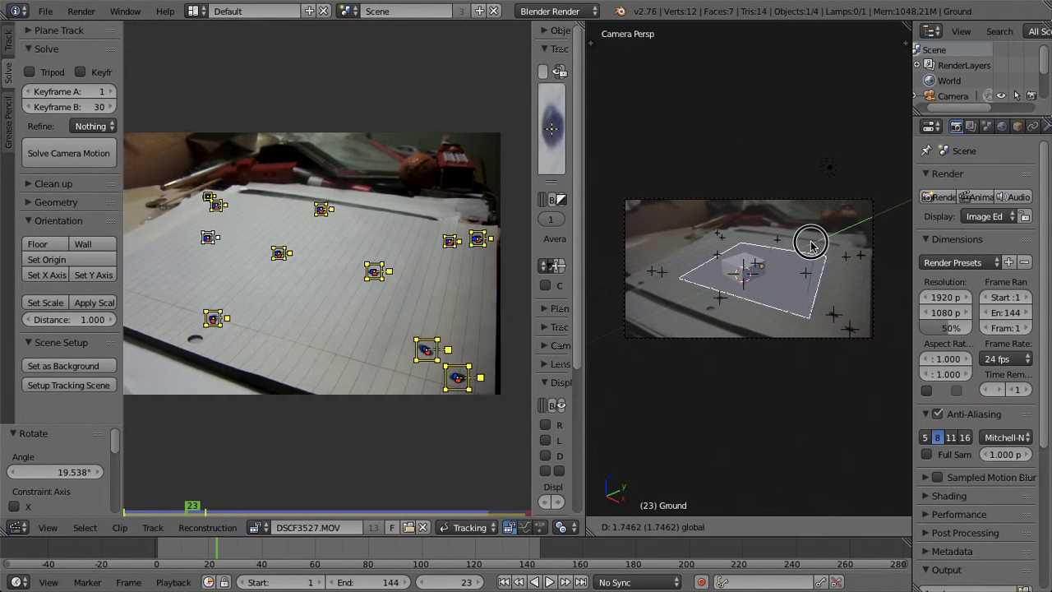
click(810, 244)
key(s)
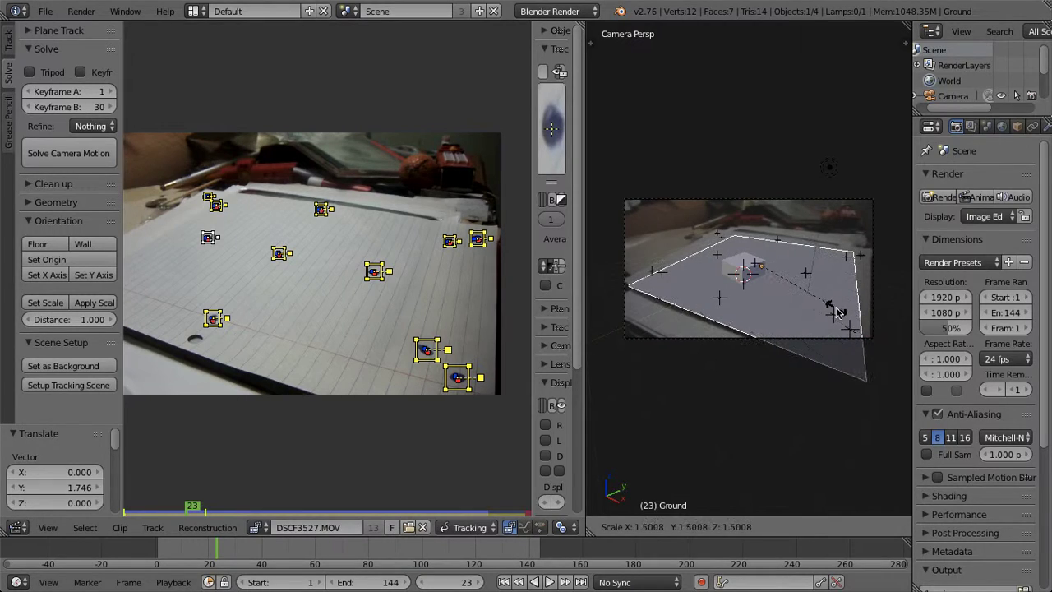
click(836, 312)
drag(800, 248, 805, 241)
Step: Select the camera and the cube in turn, and reselect the ground plane
right_click(746, 275)
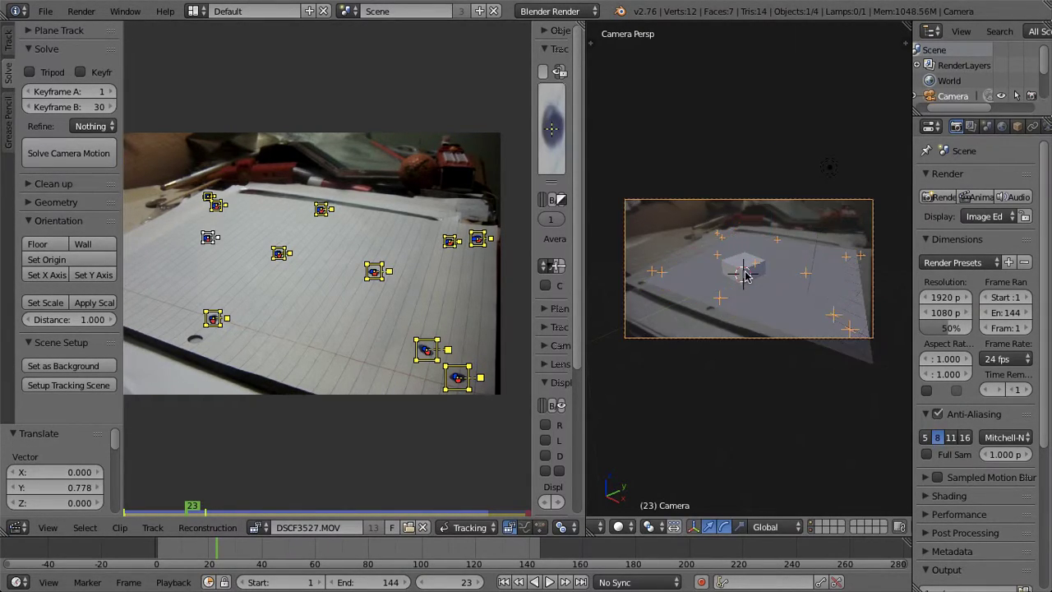
right_click(742, 279)
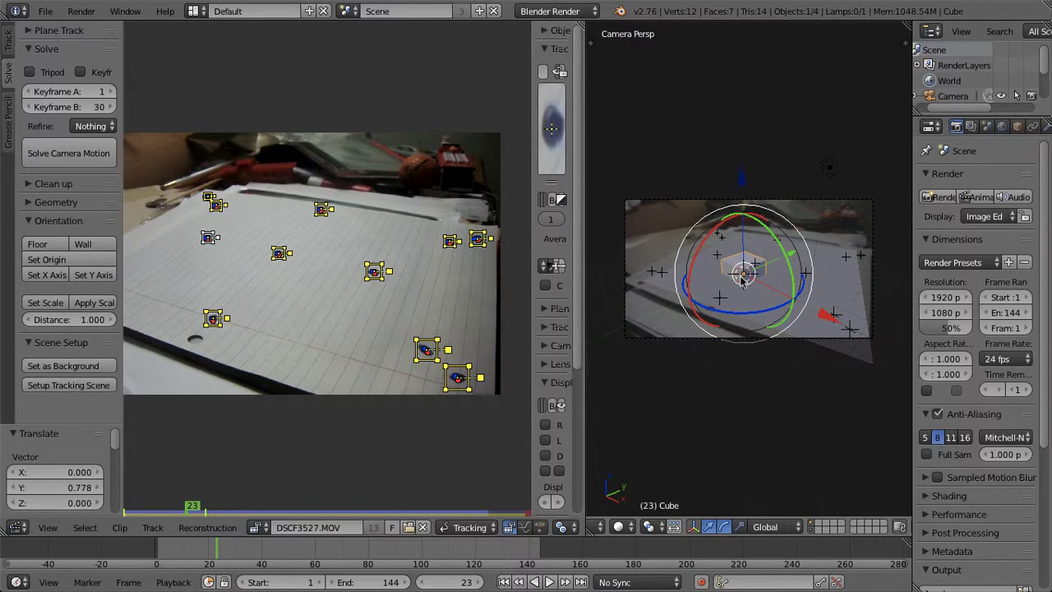
right_click(821, 289)
right_click(744, 272)
right_click(738, 272)
right_click(794, 272)
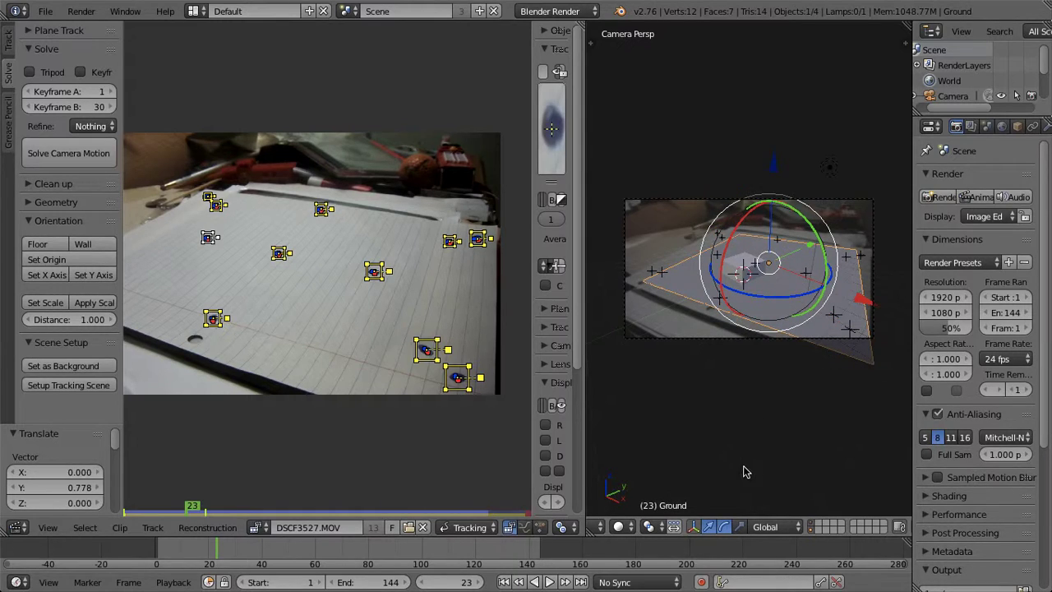
Step: Switch the transform orientation to Local and scale the ground plane about 1.16 along X and 1.12 along Y
click(769, 526)
click(772, 492)
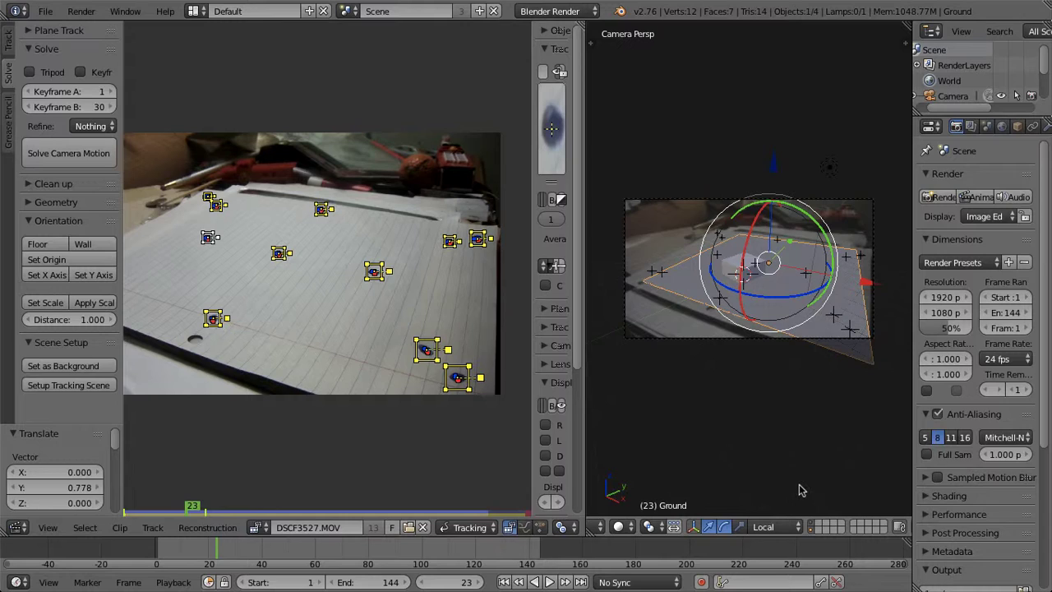
click(739, 526)
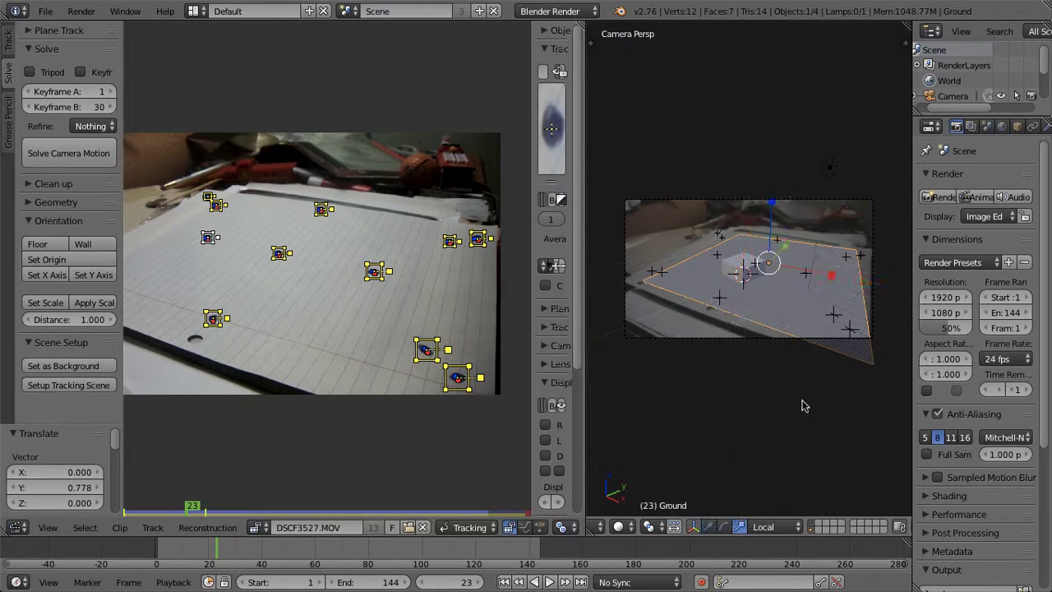
key(s)
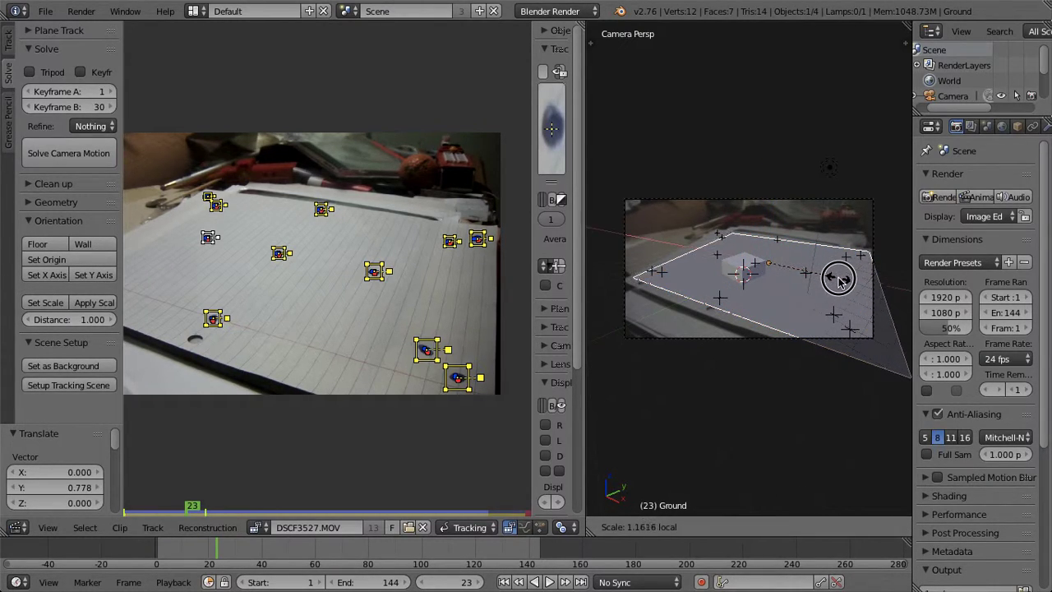
click(840, 282)
drag(785, 250, 787, 248)
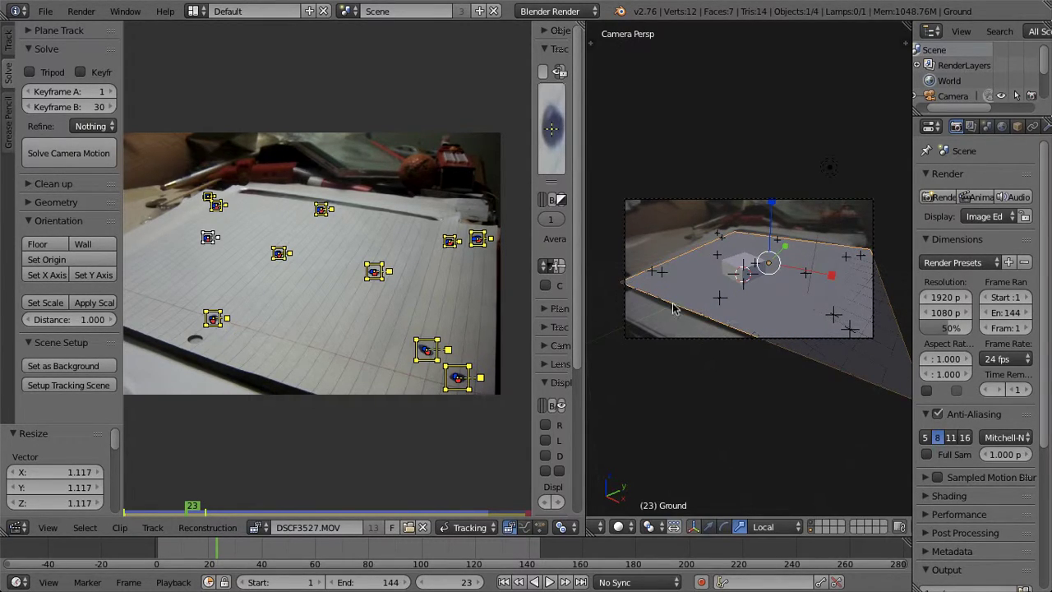
Step: Change the movie clip editor area to a 3D view and enter Edit Mode on the ground plane
click(16, 527)
click(31, 511)
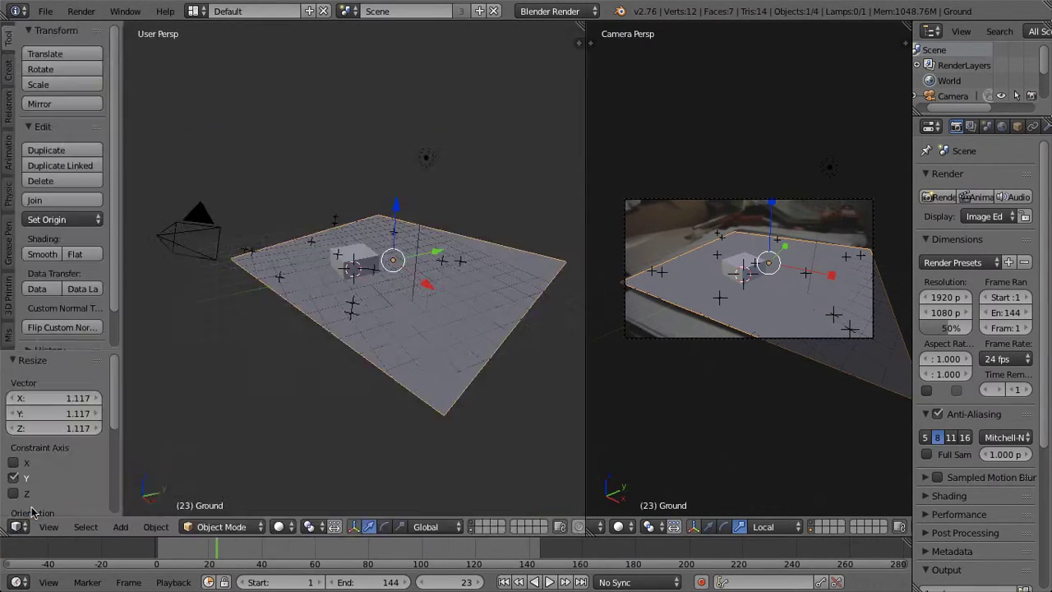
middle_drag(295, 342, 240, 296)
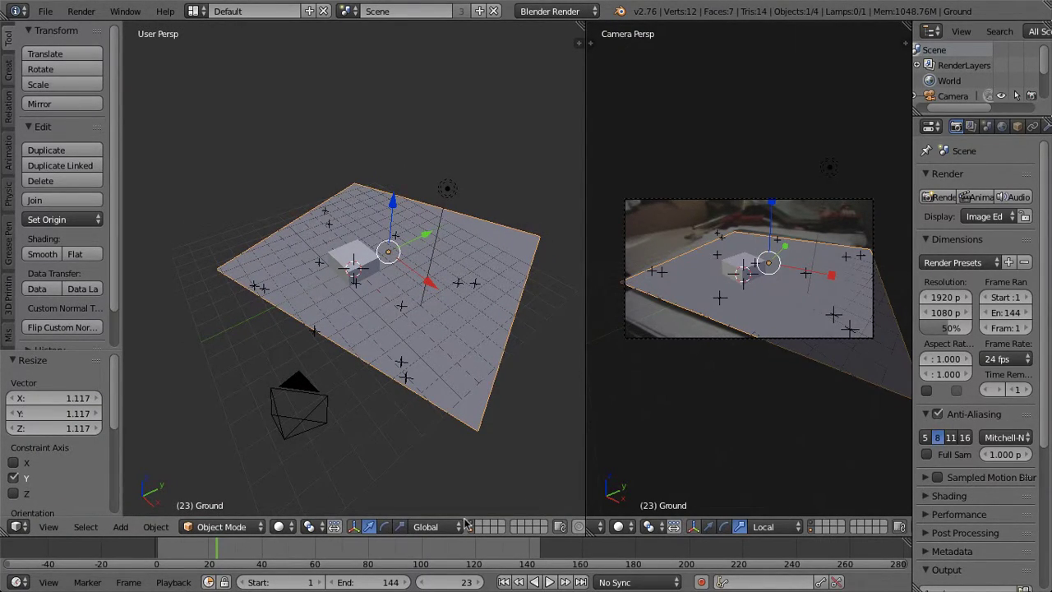
click(238, 527)
click(233, 491)
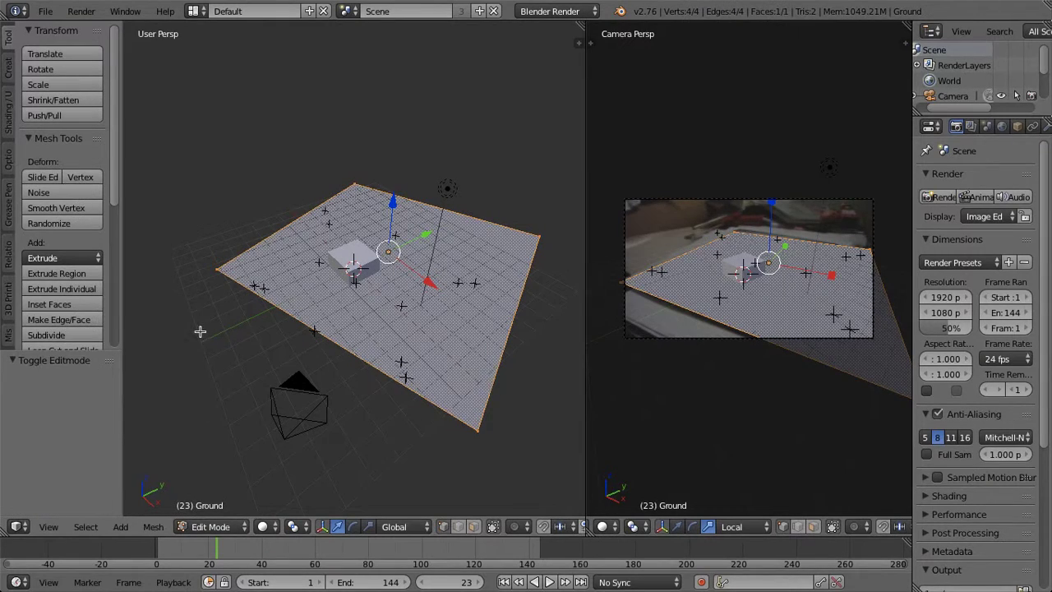
Step: Set this view's transform orientation to Local and shift the ground's near-left corner vertex about 0.08 along local Y
right_click(218, 268)
click(394, 527)
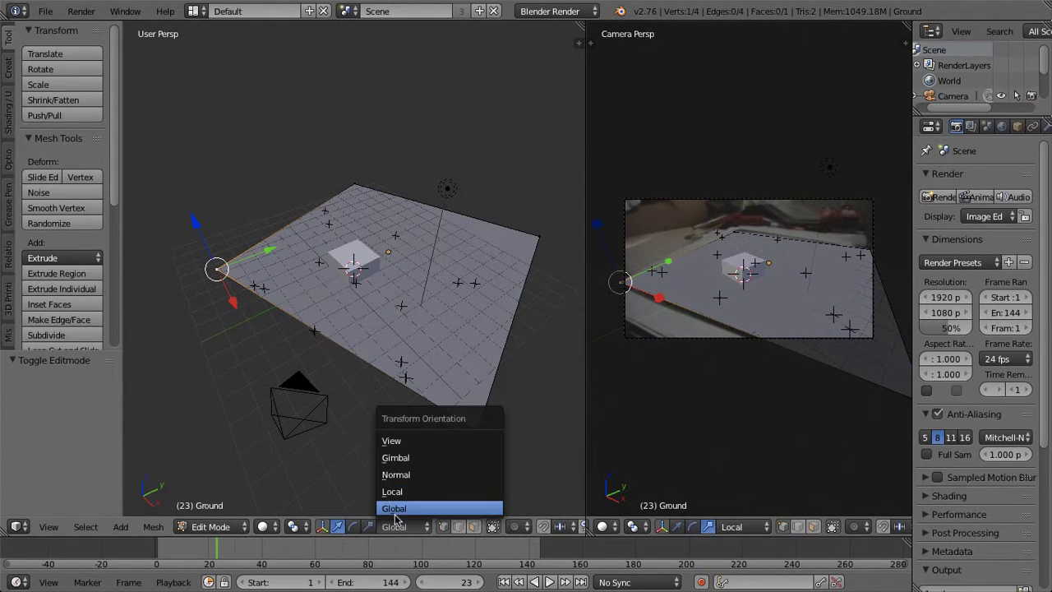
click(392, 492)
middle_drag(219, 376, 271, 381)
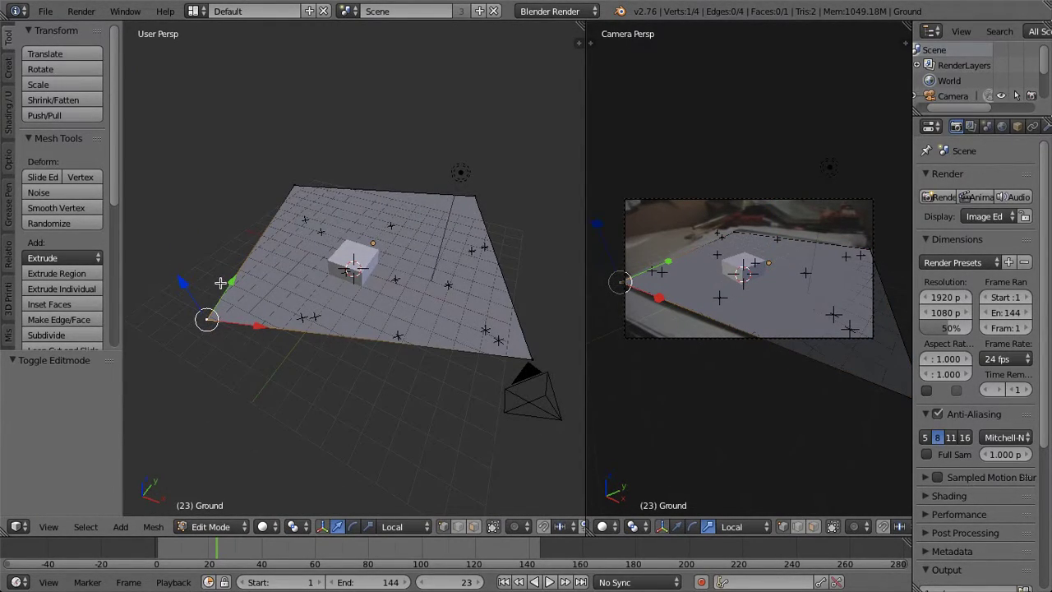
mouse_move(230, 280)
mouse_down()
mouse_move(222, 285)
mouse_move(231, 282)
mouse_up()
Step: Move the ground's far-left corner vertex outward along local X, by about X -2.49 and Y -0.88, and return to Object Mode
right_click(526, 359)
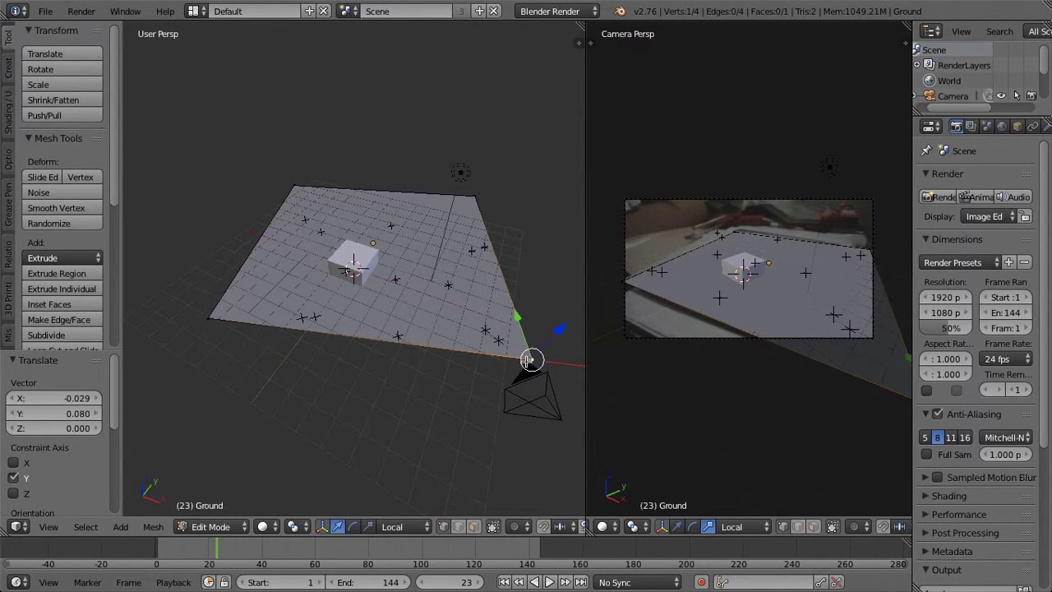
right_click(294, 186)
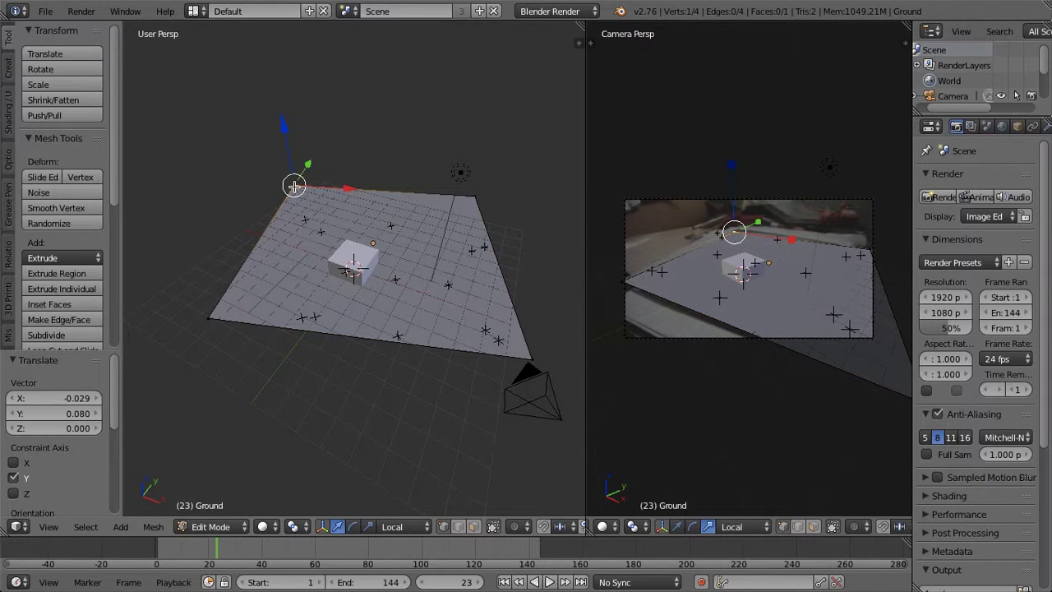
drag(308, 165, 323, 187)
key(x)
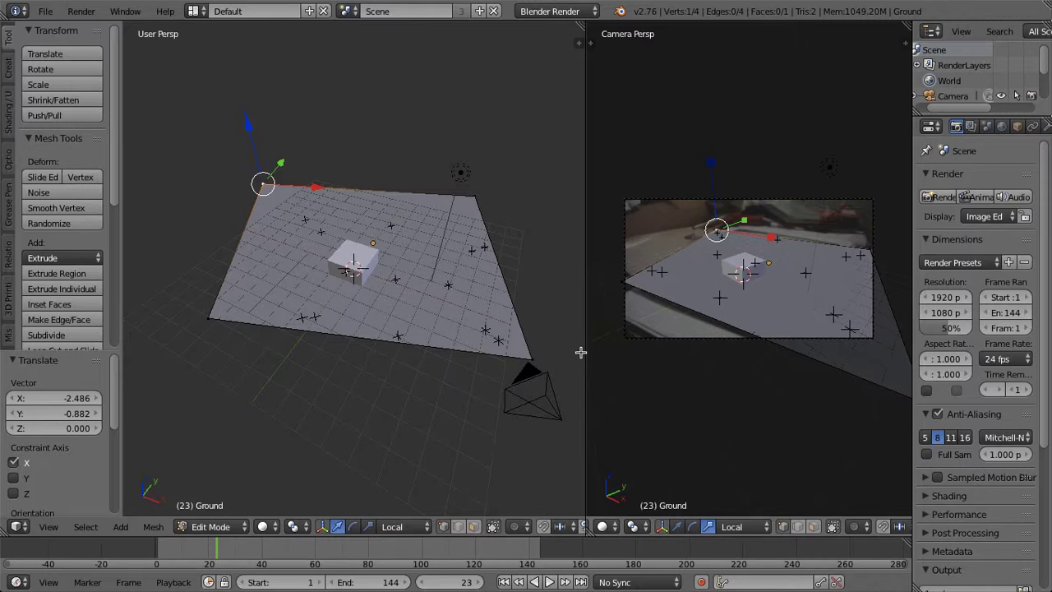
click(212, 527)
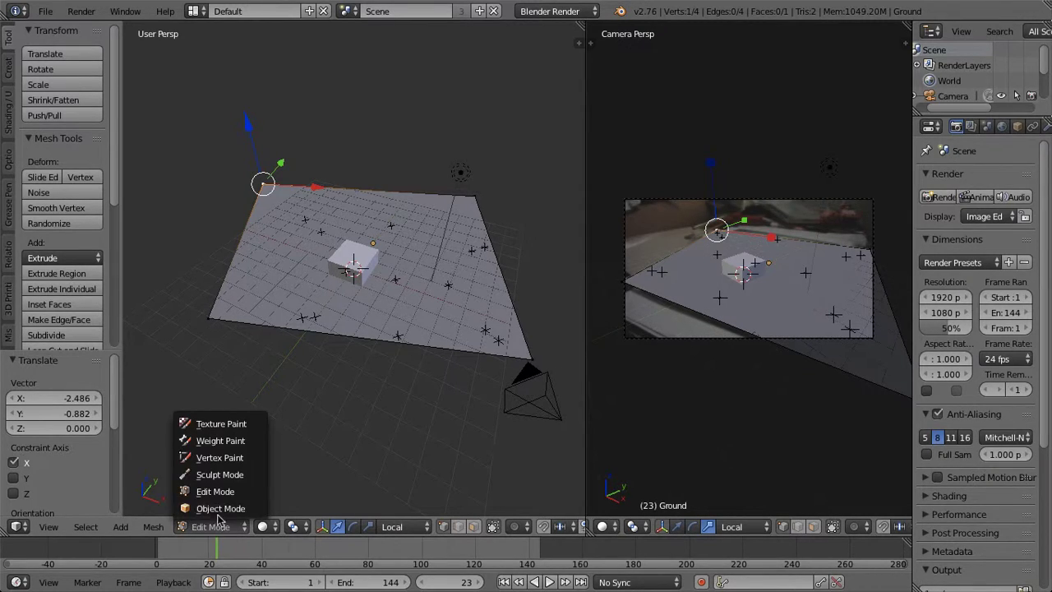
click(220, 507)
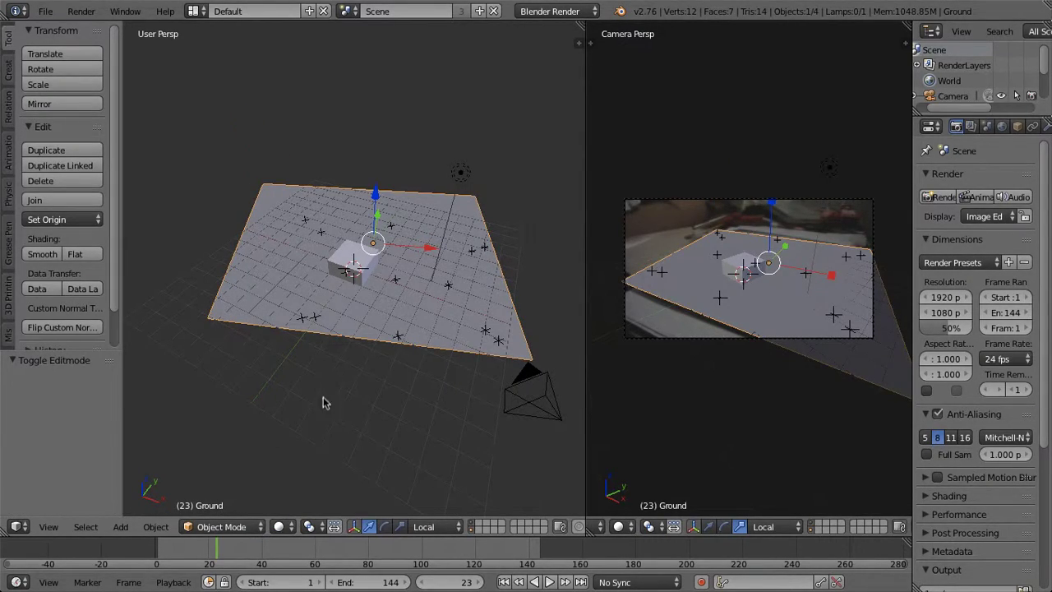
Step: In Edit Mode, extrude the whole ground mesh and lower the extruded face about 0.55 along local Z
click(220, 527)
click(221, 489)
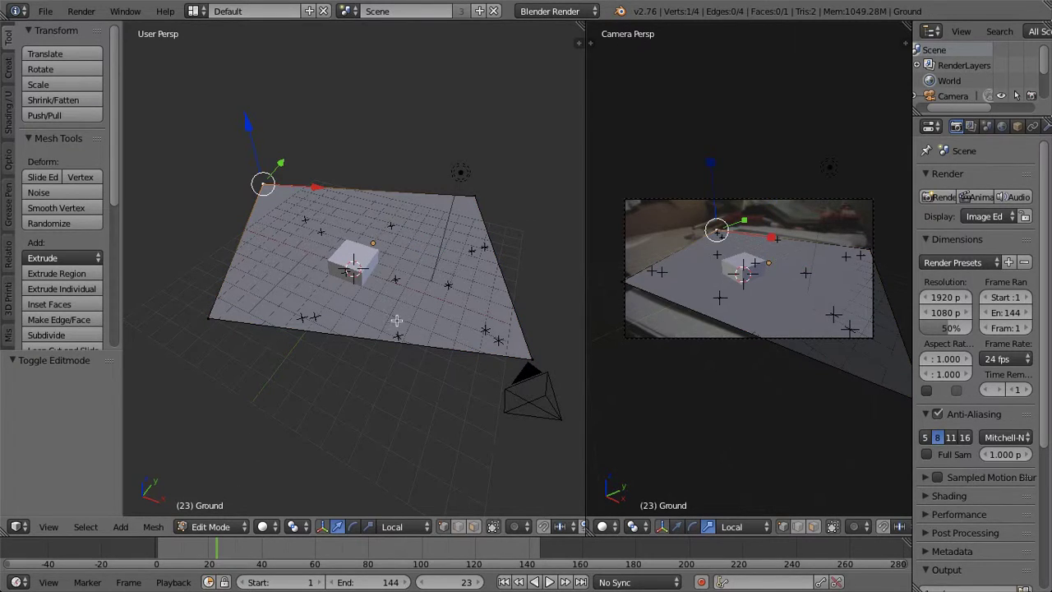
key(a)
key(a)
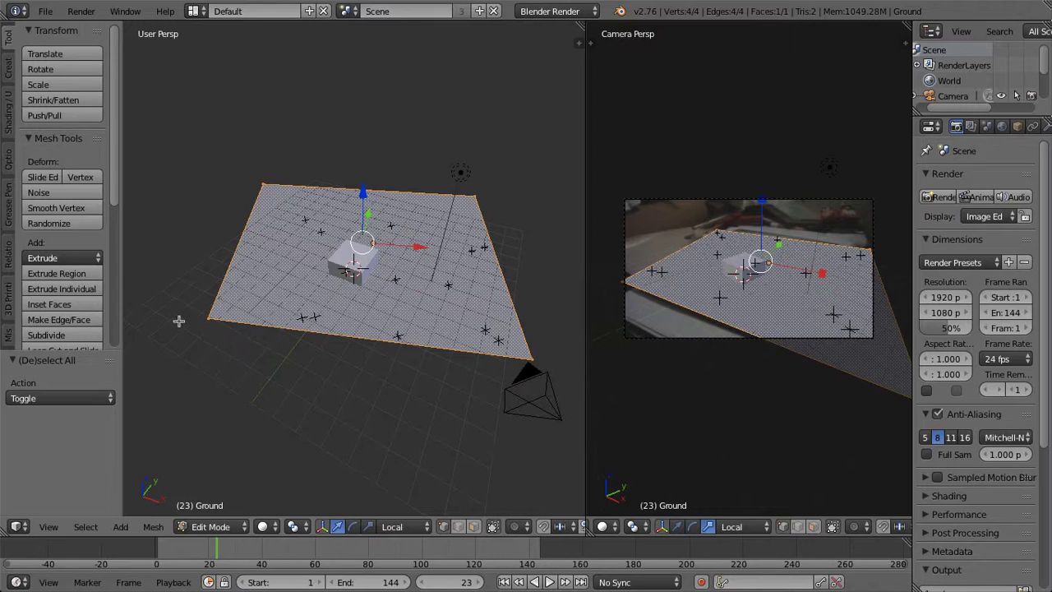
key(e)
right_click(397, 290)
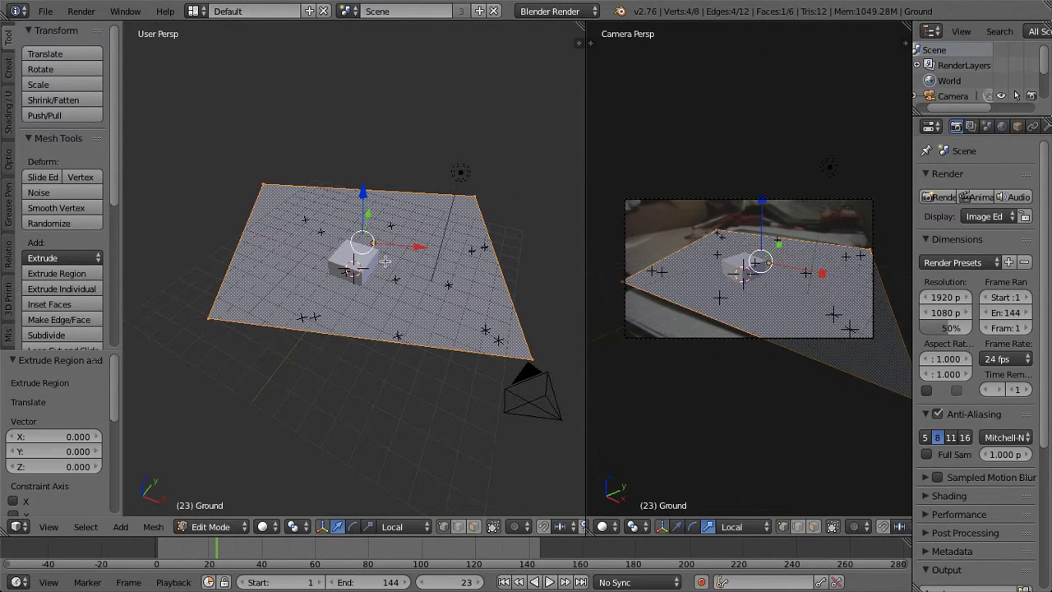
drag(363, 191, 360, 195)
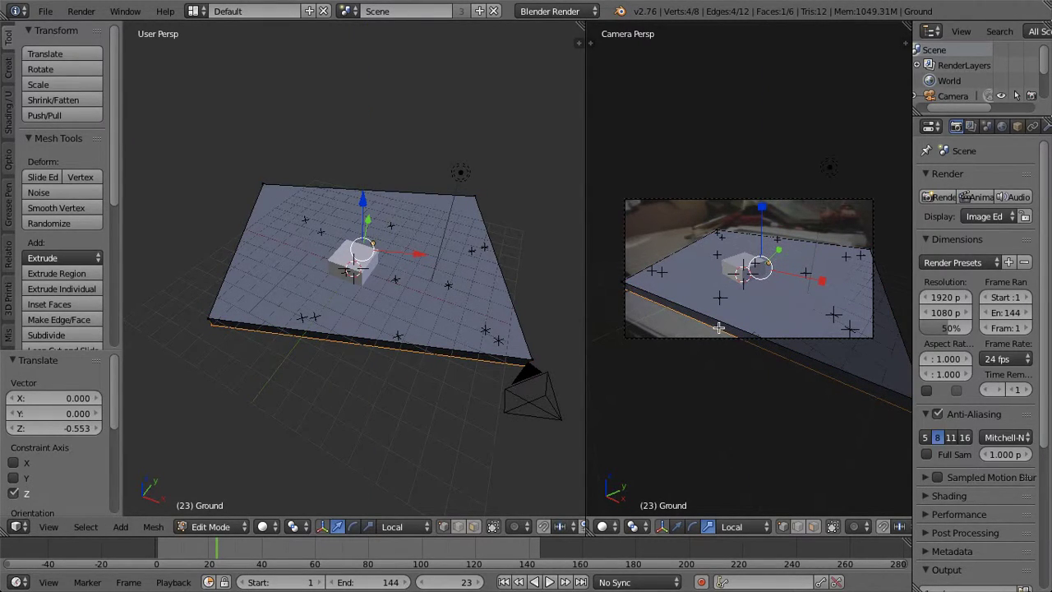
Step: Try a second downward extrusion of the ground's bottom face by about 0.53, and undo it
scroll(531, 360, down, 3)
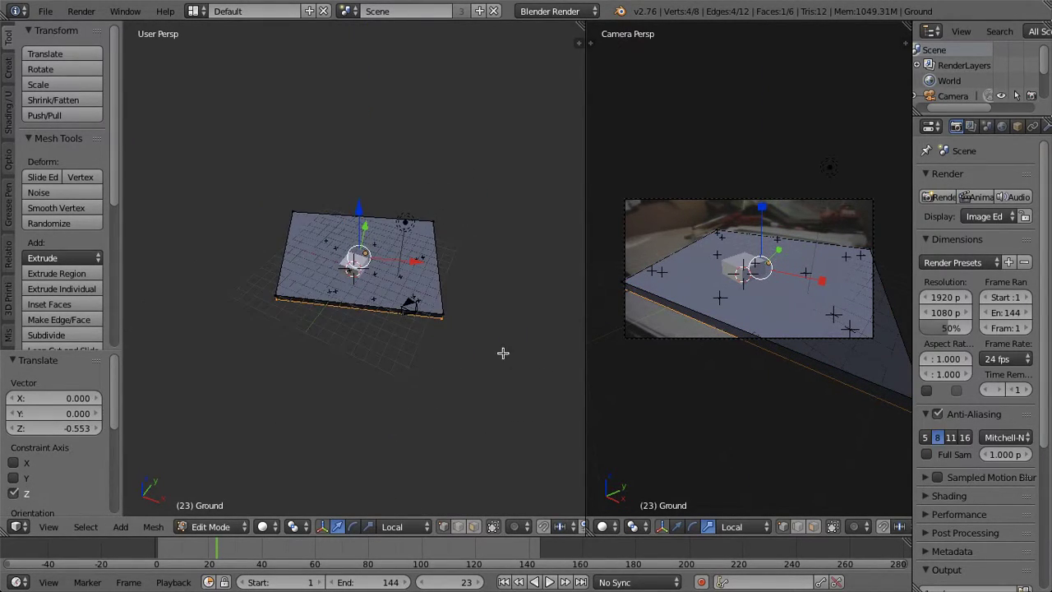
key(e)
click(498, 356)
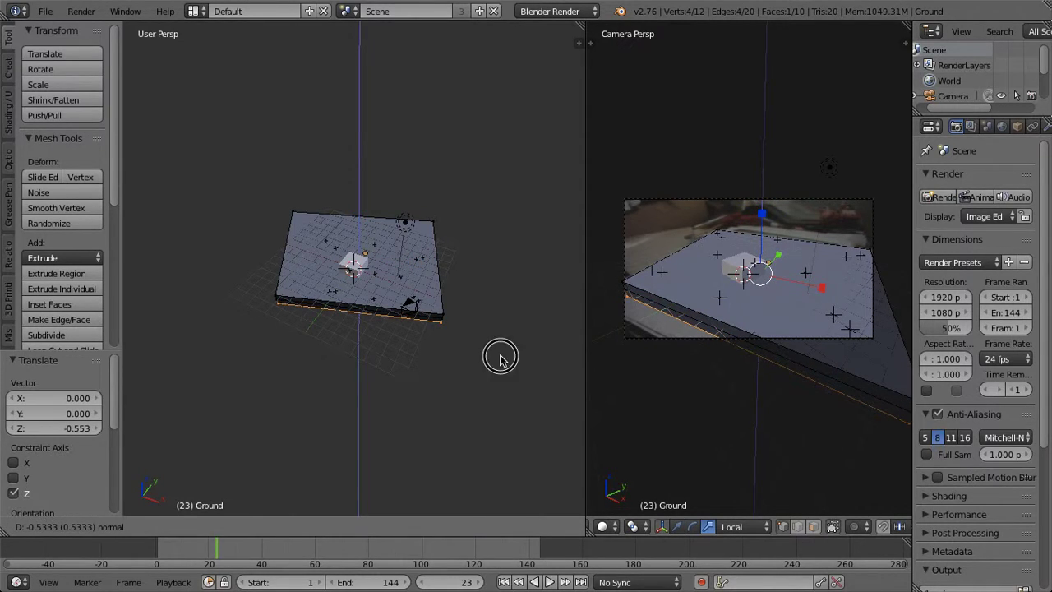
scroll(37, 279, down, 8)
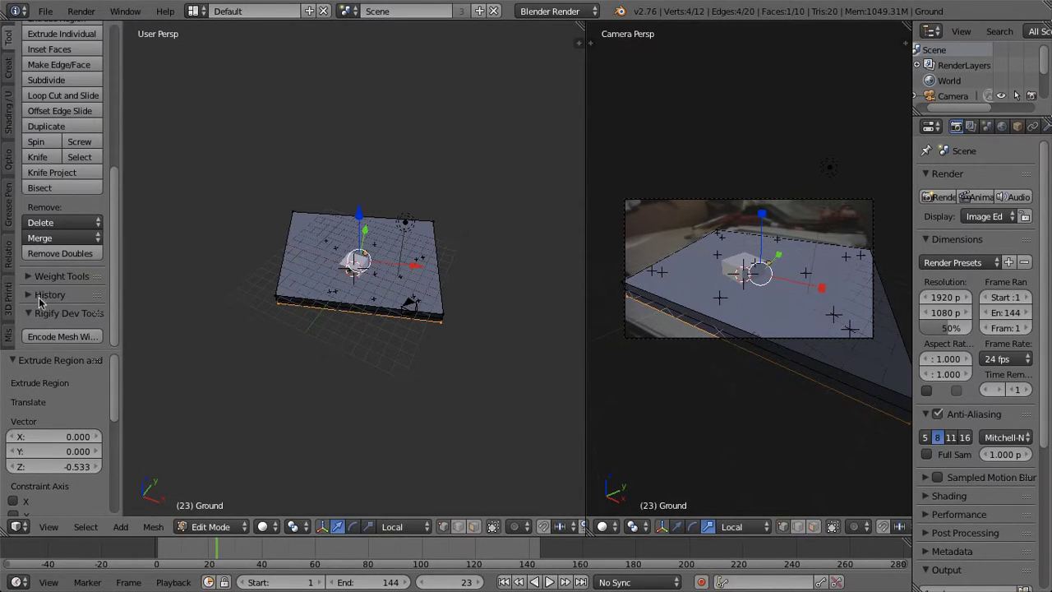
click(41, 317)
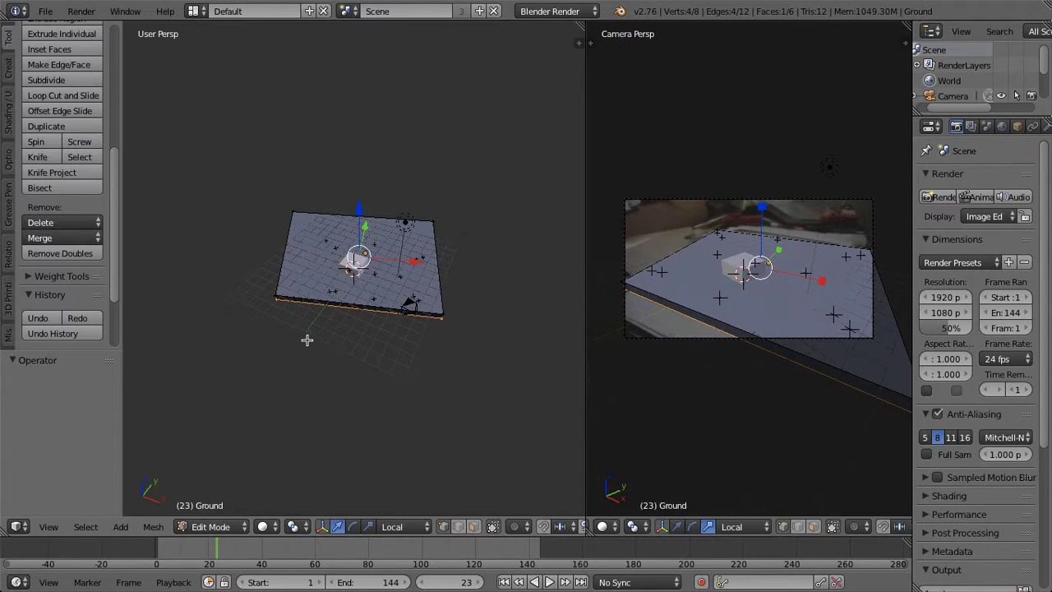
Step: Scale the ground's extruded bottom face up to about 1.67 times its size
key(s)
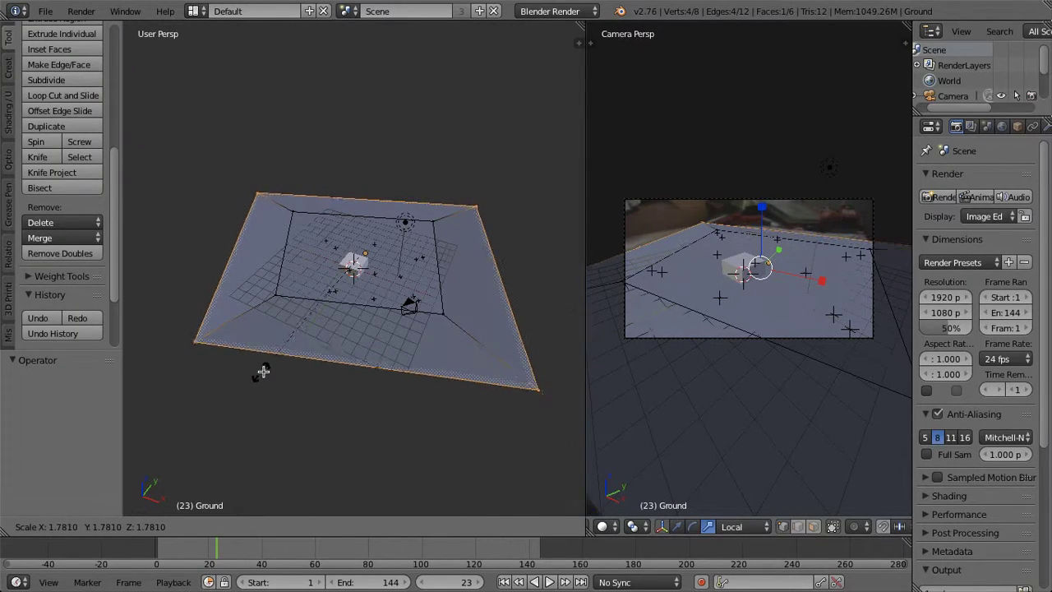
click(272, 371)
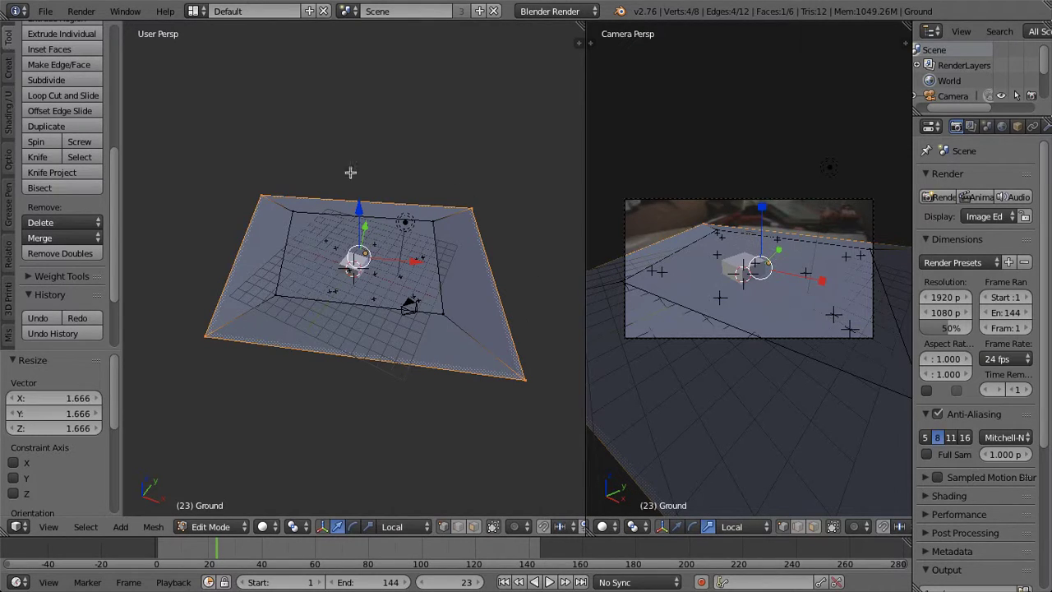
scroll(481, 325, up, 5)
middle_drag(480, 325, 393, 305)
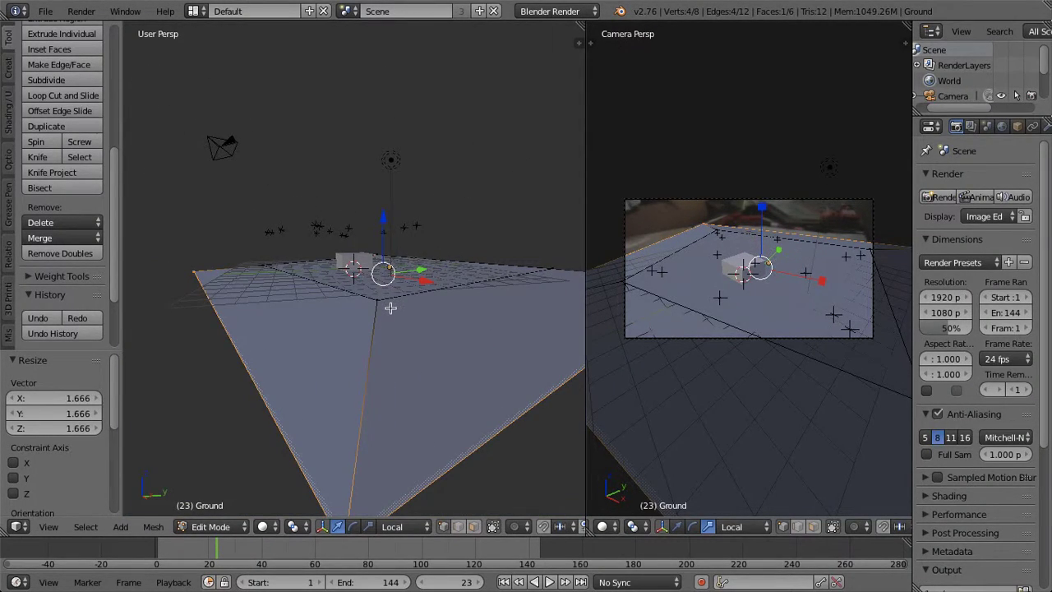
Step: Undo the last scaling, extrude the ground's bottom face in place, and scale the new face up to about 2.075 times its size
click(38, 318)
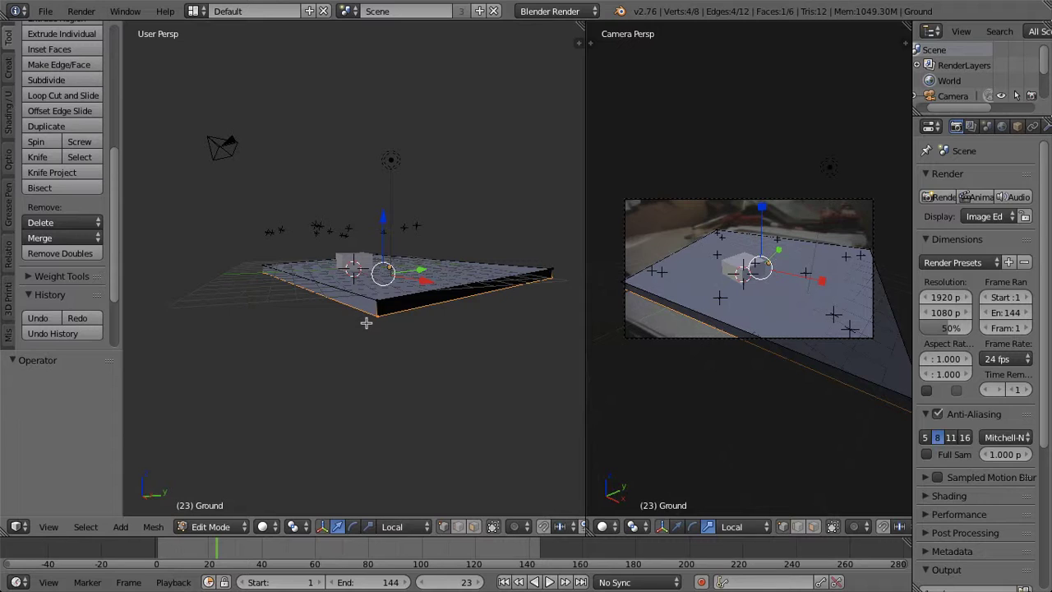
key(e)
click(405, 330)
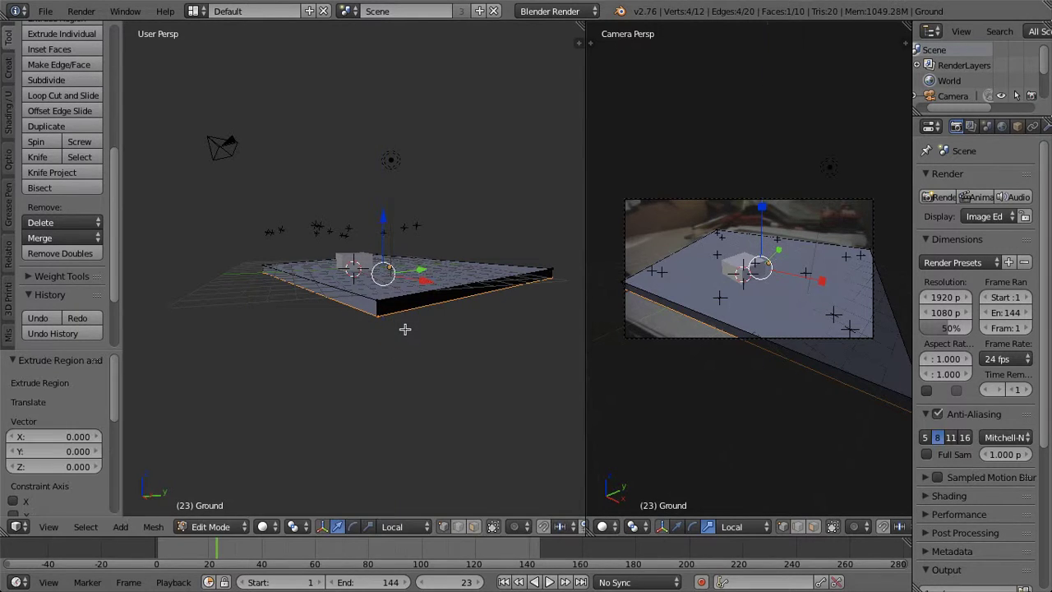
key(s)
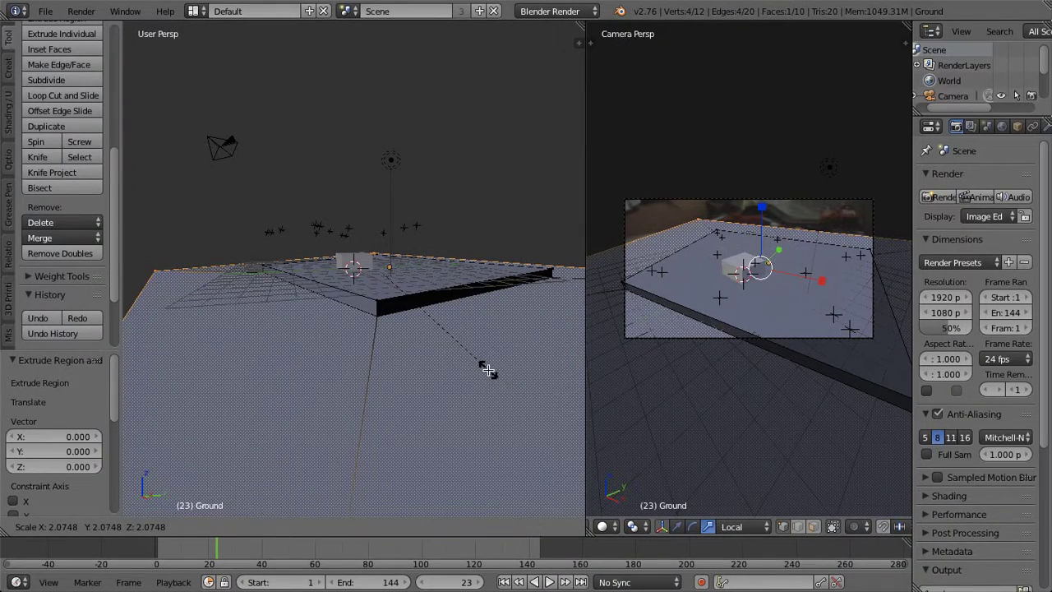
click(488, 369)
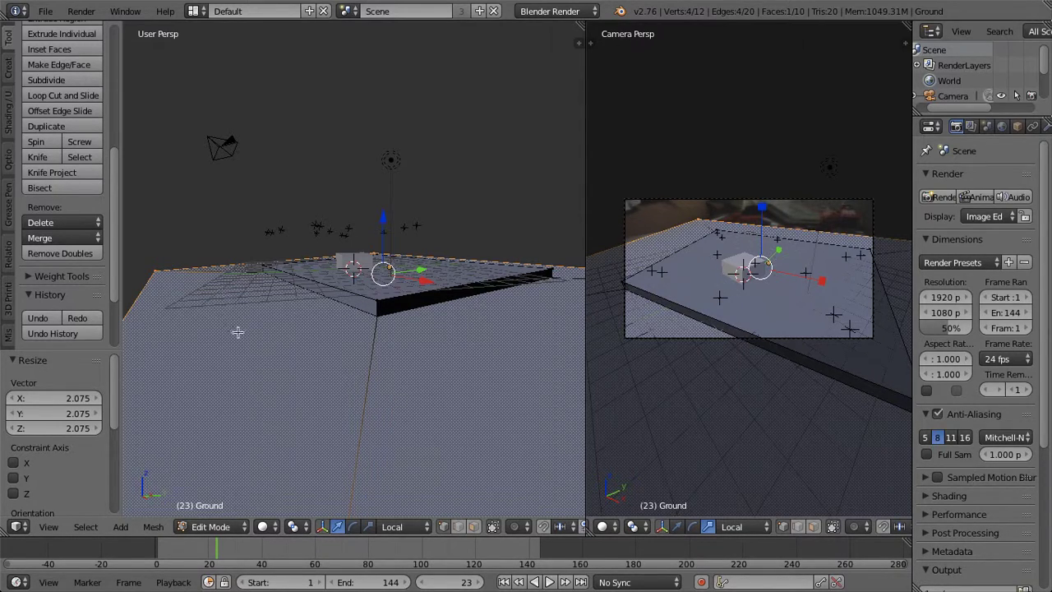
Step: Return to Object Mode and raise the cube about 0.988 along its local Z axis
scroll(419, 353, down, 2)
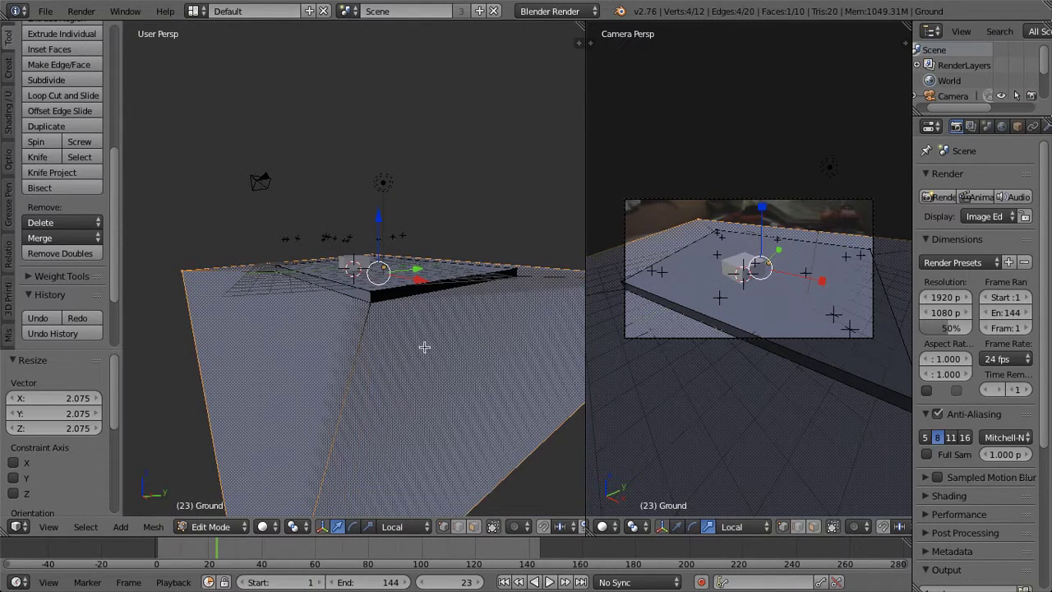
middle_drag(466, 291, 148, 328)
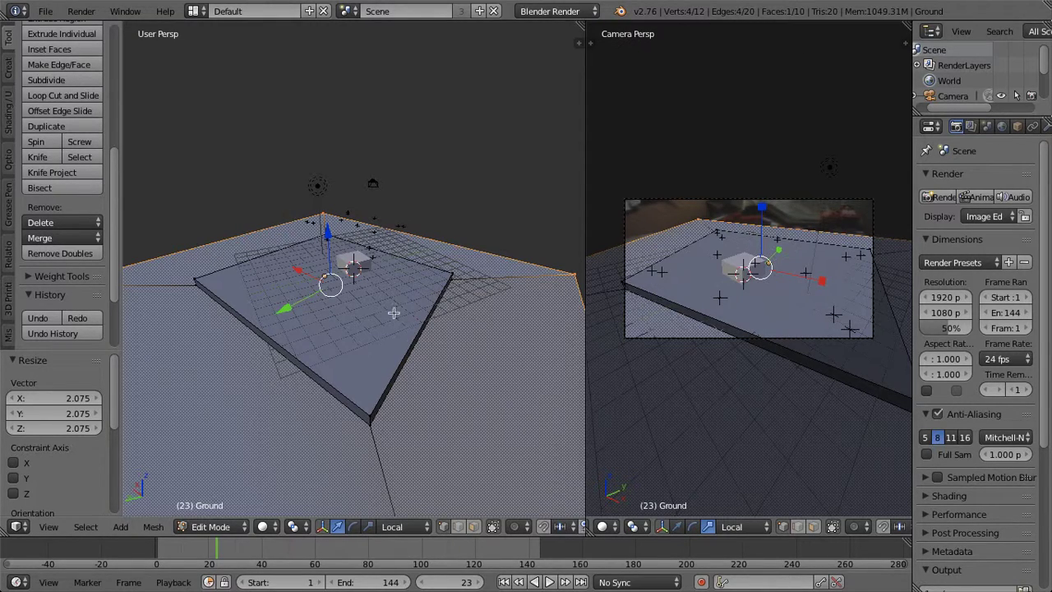
scroll(352, 267, up, 3)
click(339, 271)
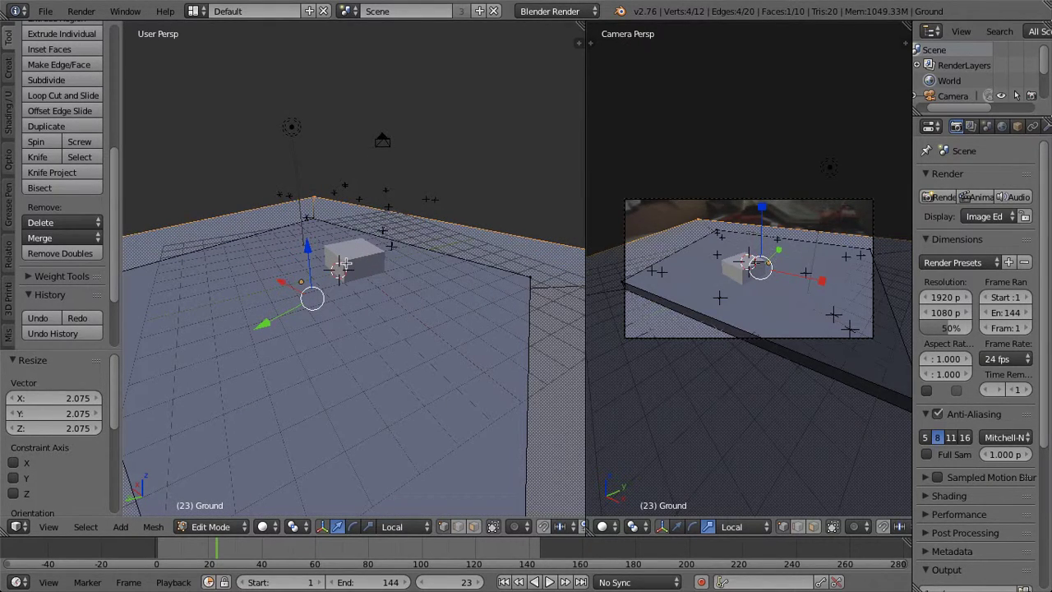
click(211, 526)
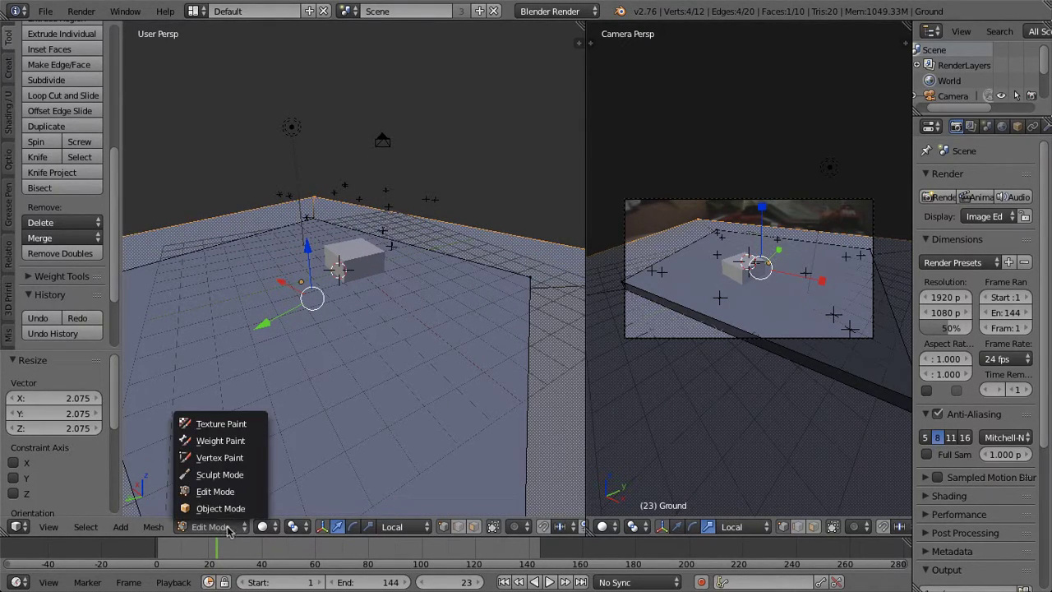
click(220, 508)
right_click(345, 272)
mouse_move(353, 216)
mouse_down()
mouse_move(357, 184)
mouse_move(356, 197)
mouse_up()
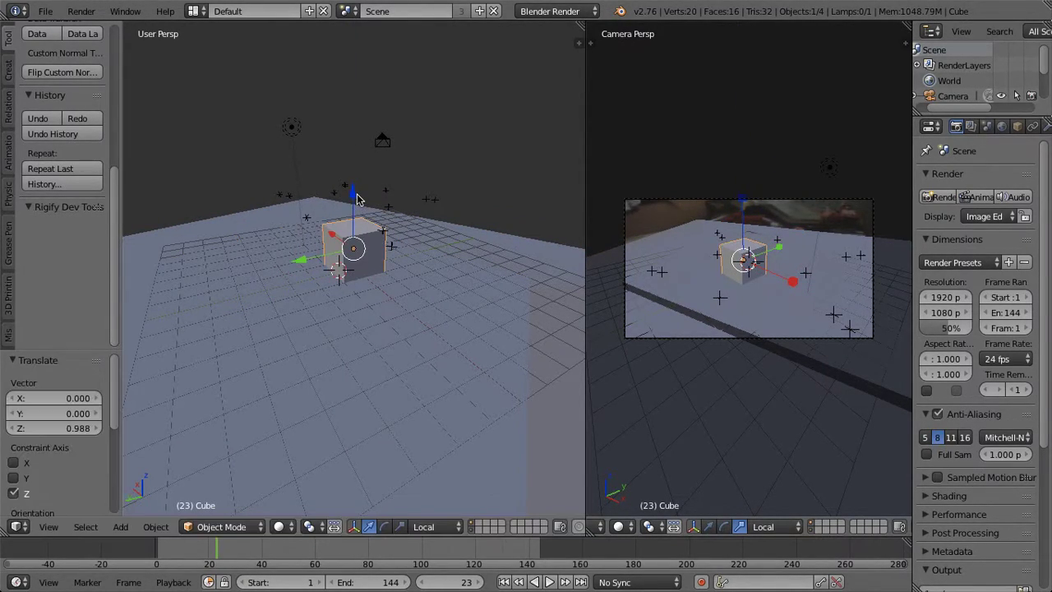
Step: Play the animation up to frame 76 and check that frame's camera view in Rendered shading before returning it to Solid
click(549, 582)
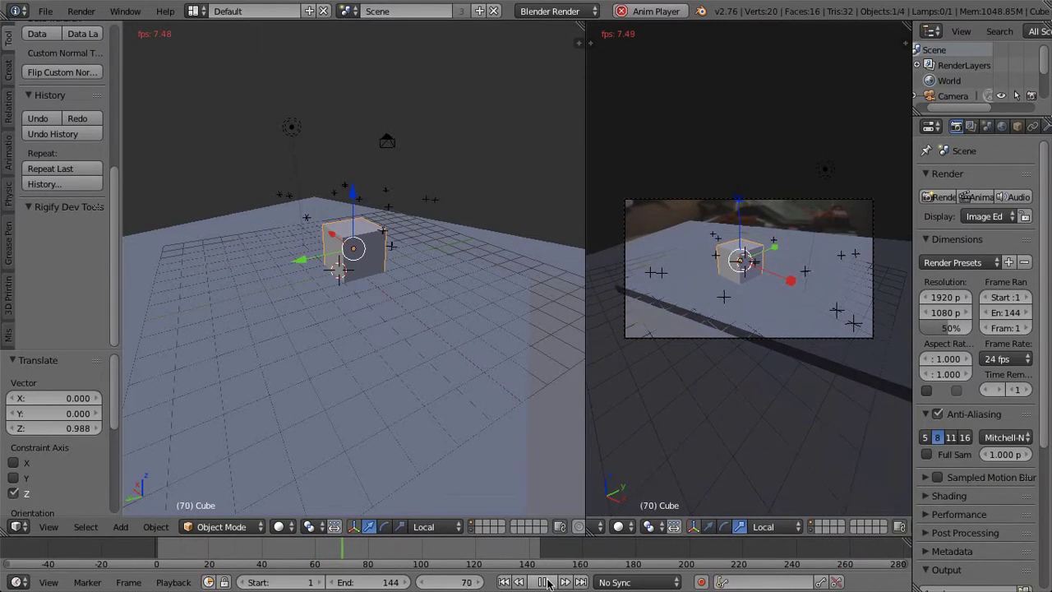
click(545, 582)
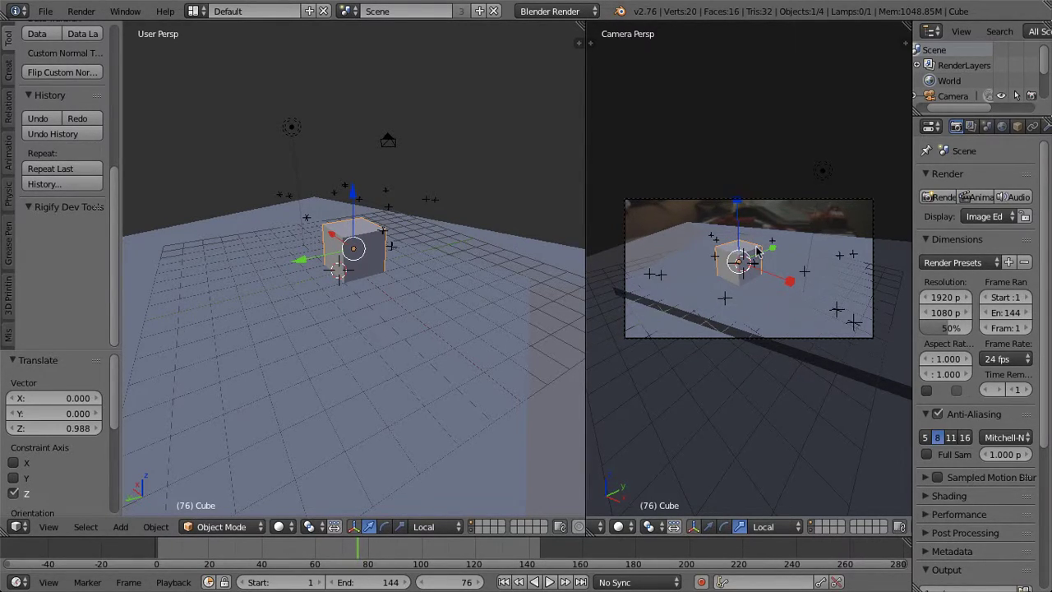
click(620, 530)
click(662, 426)
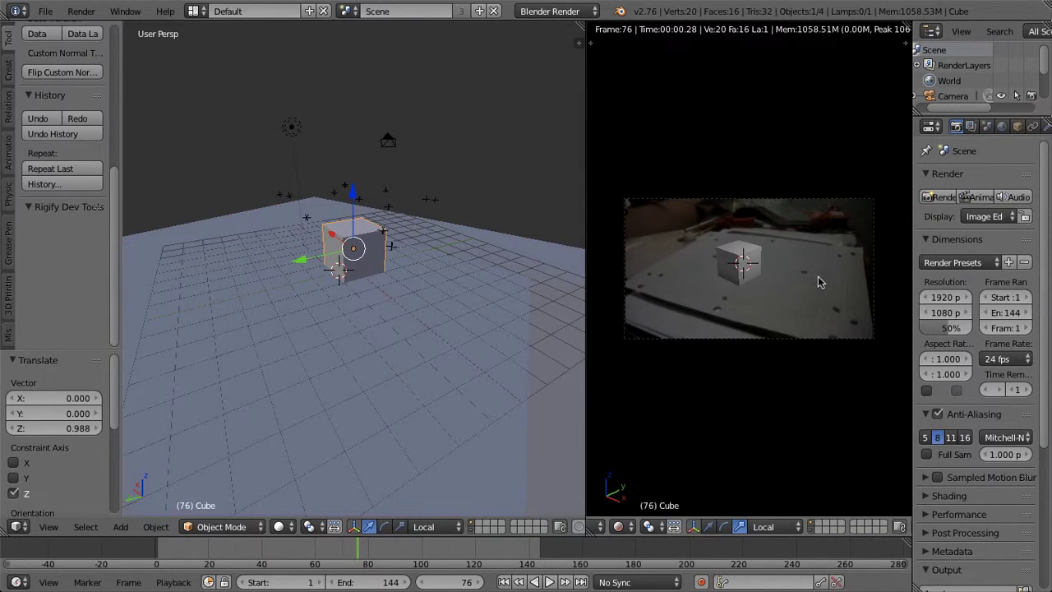
key(Home)
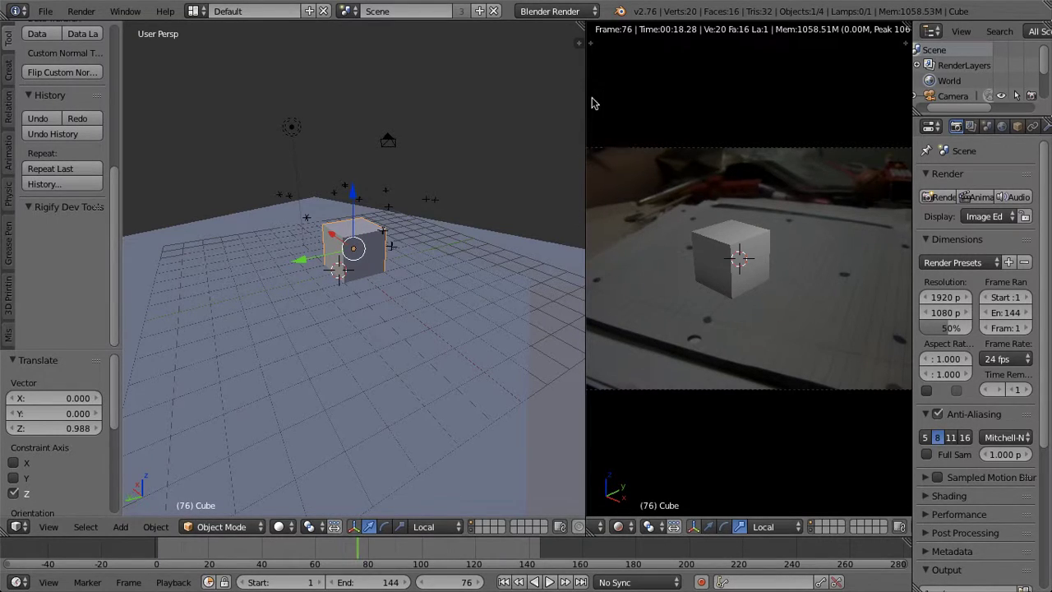
click(619, 526)
click(637, 476)
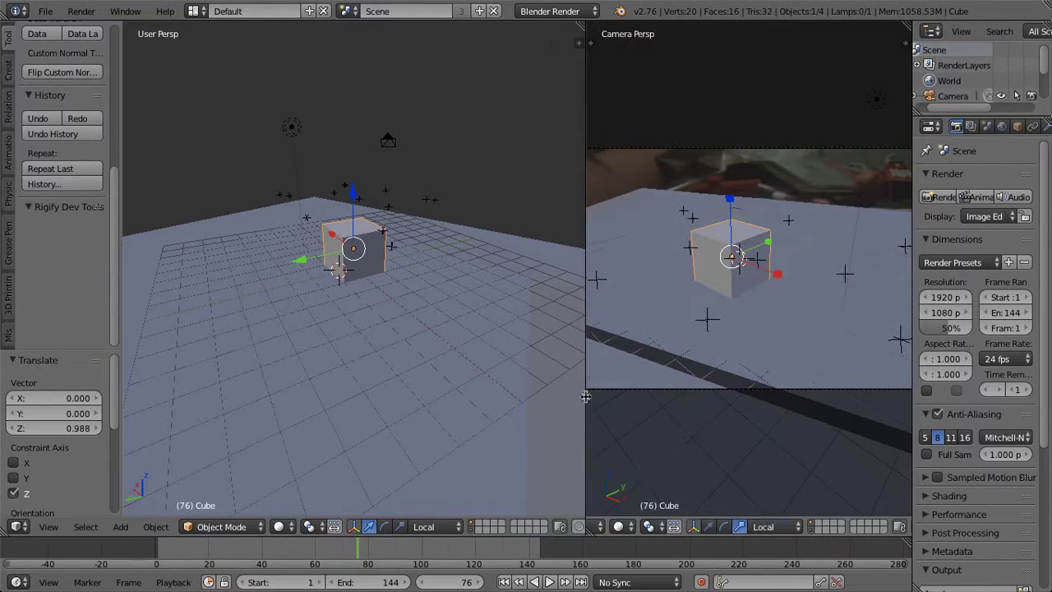
Step: Select the ground and scale the whole object down to about 0.749 of its size
right_click(389, 141)
middle_drag(408, 219, 477, 206)
middle_drag(413, 251, 390, 284)
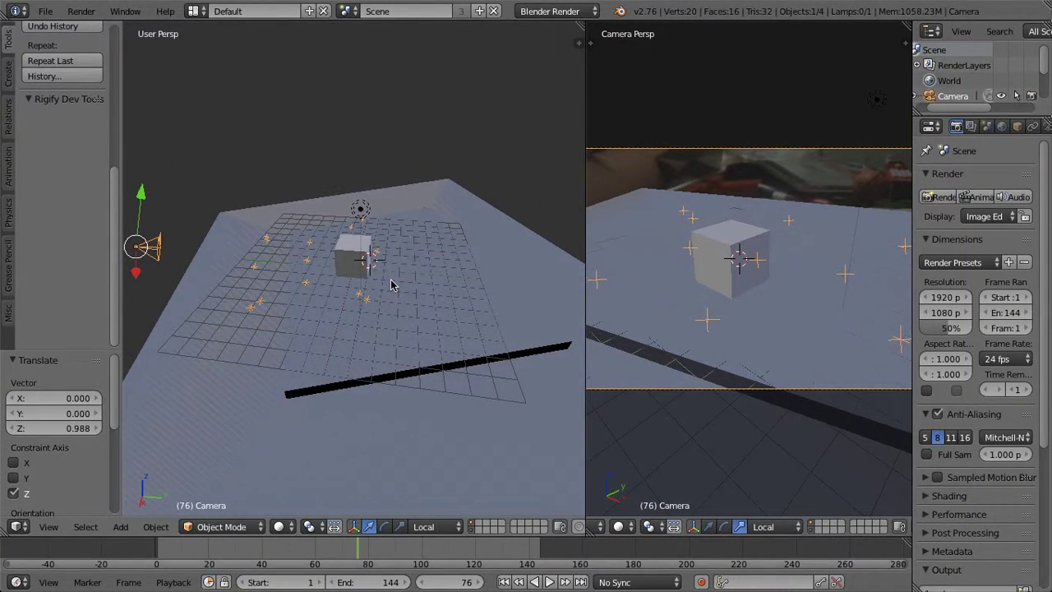
scroll(763, 309, down, 2)
scroll(399, 321, down, 3)
click(429, 333)
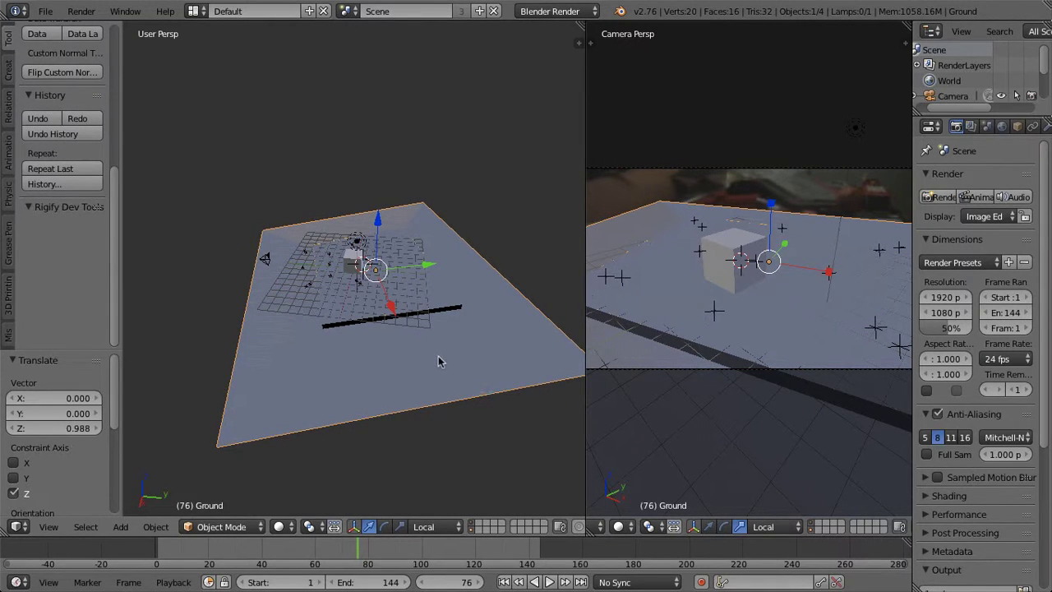
key(s)
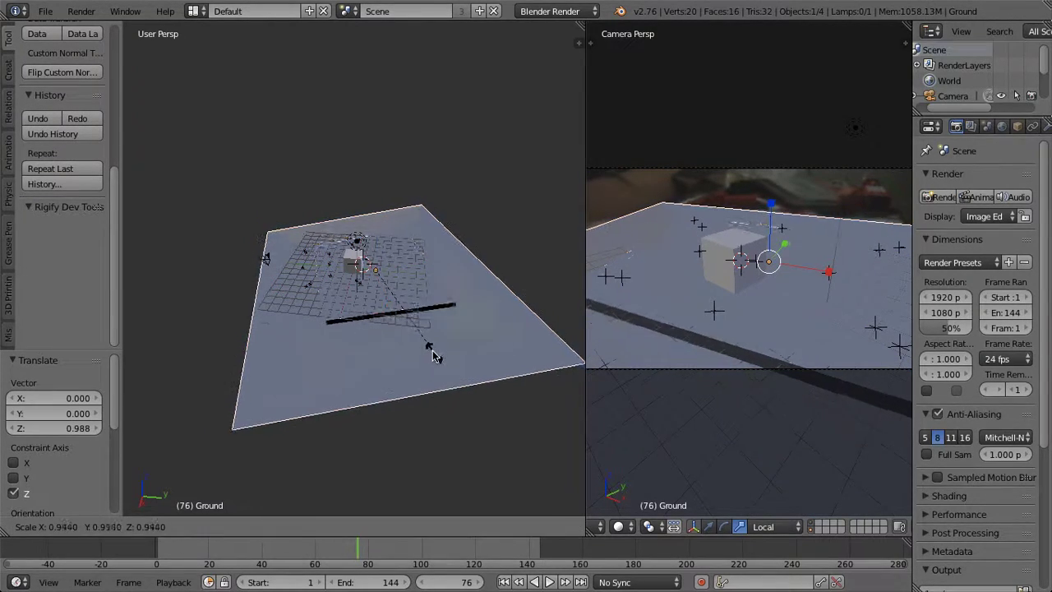
click(421, 341)
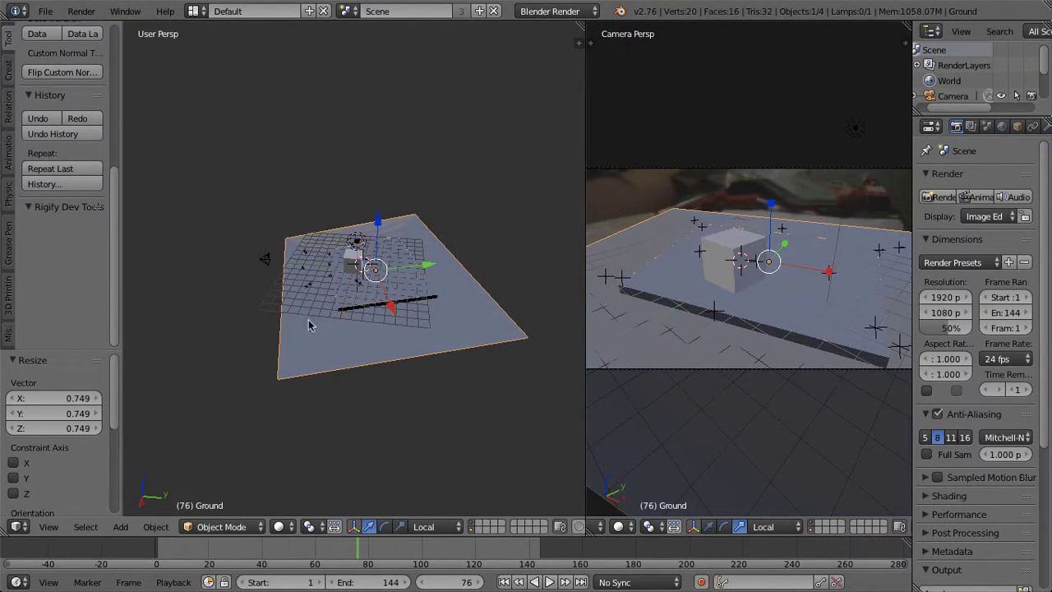
Step: Set the transform orientation to Global and lower the camera along the global Z axis
right_click(267, 262)
scroll(278, 272, down, 1)
scroll(275, 272, up, 2)
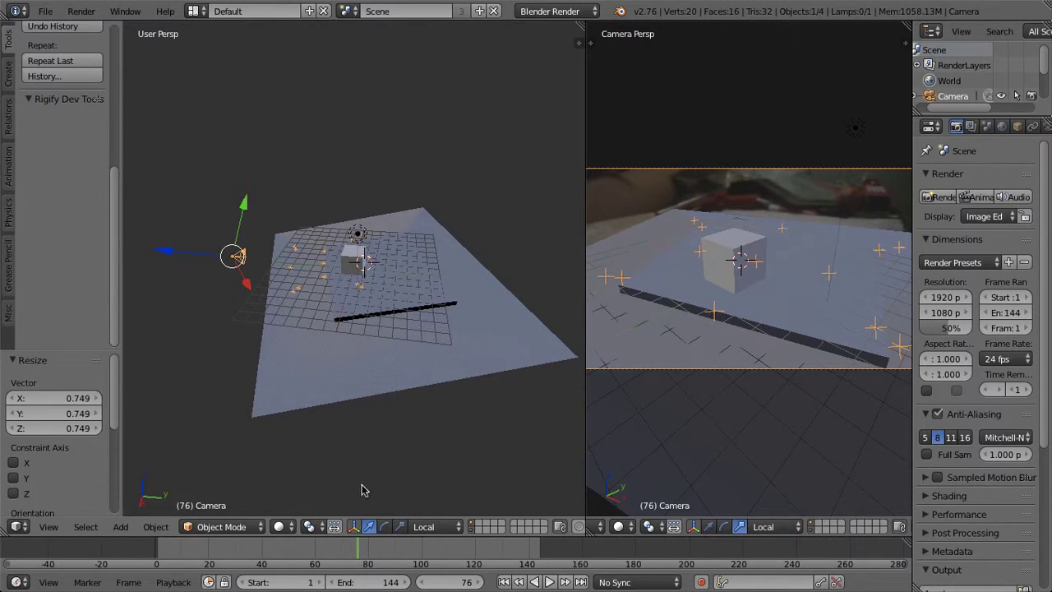
click(424, 526)
click(432, 527)
click(433, 527)
click(433, 508)
middle_drag(360, 386, 353, 355)
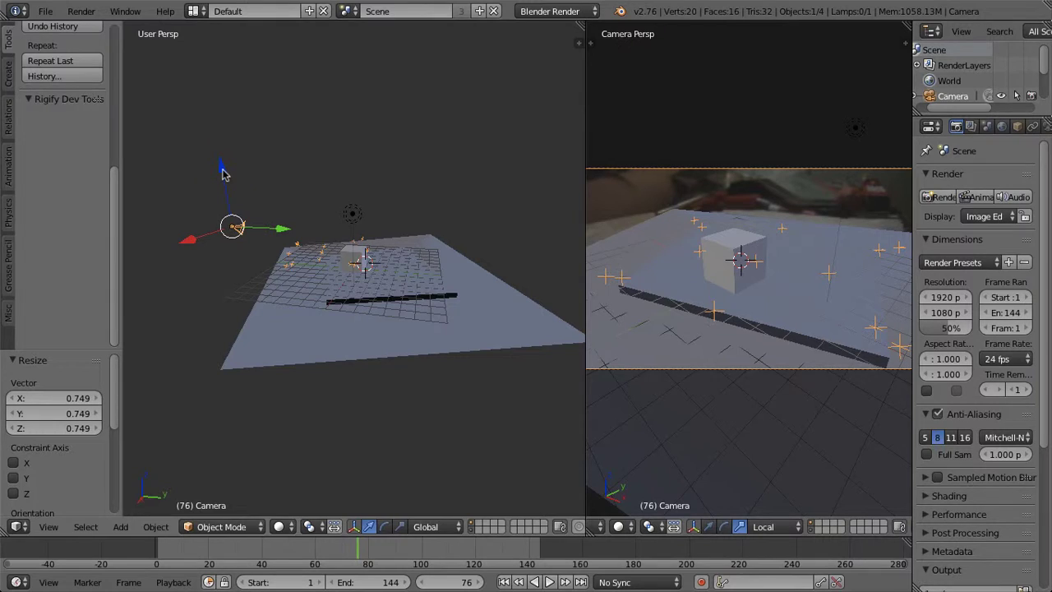
drag(222, 173, 220, 203)
Step: Shift the ground under the camera, including about 3.184 along global X, and scale it down to about 0.81
right_click(392, 307)
drag(415, 281, 393, 285)
middle_drag(393, 285, 352, 303)
drag(331, 317, 315, 344)
key(s)
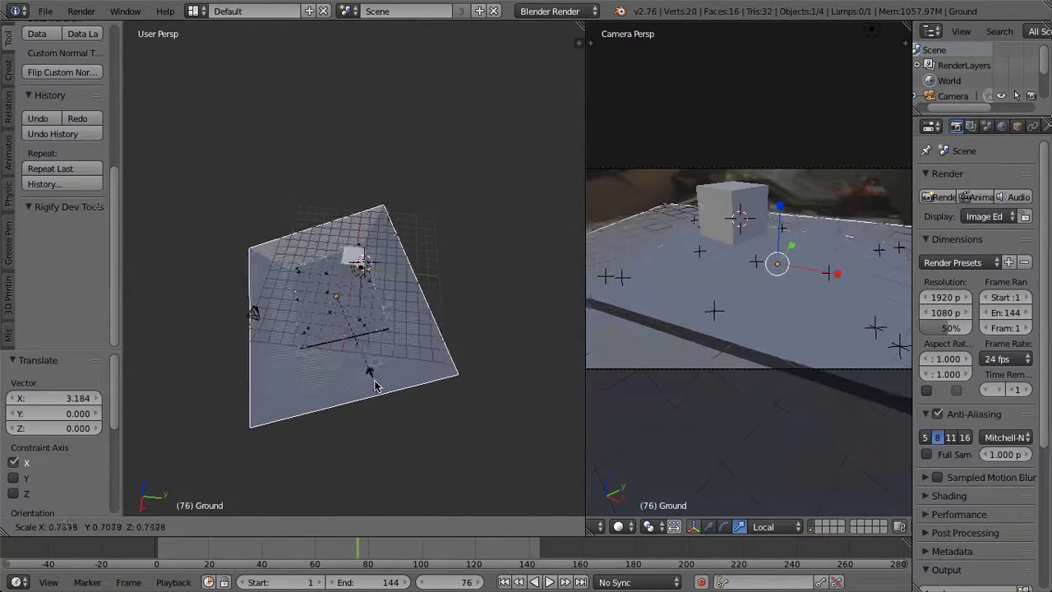
click(382, 389)
Step: Display the camera view in wireframe and move the ground about 0.755 along global Y to line up with the filmed paper
key(z)
key(z)
key(z)
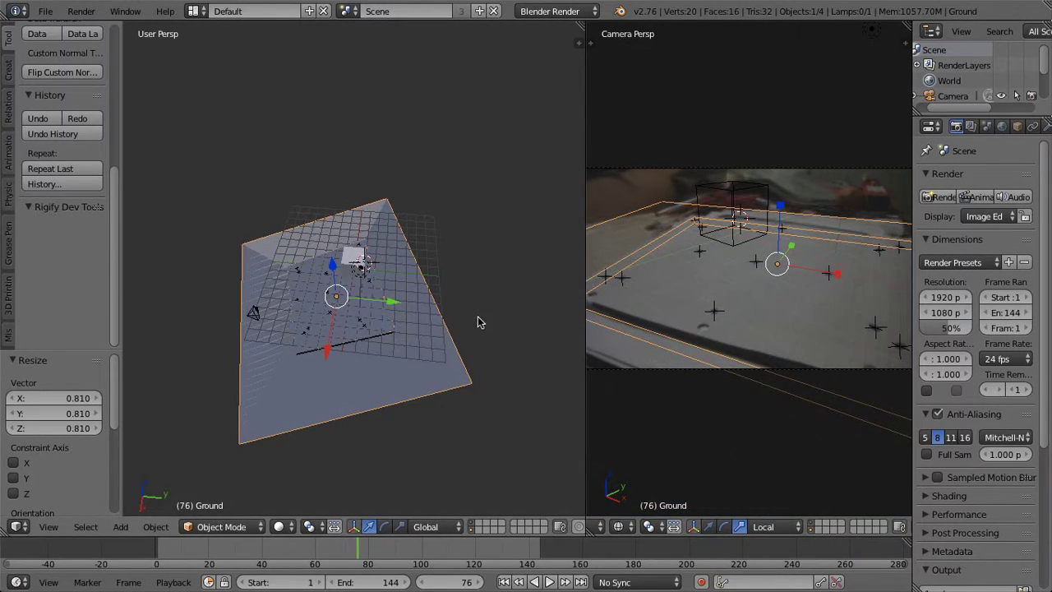
key(g)
key(y)
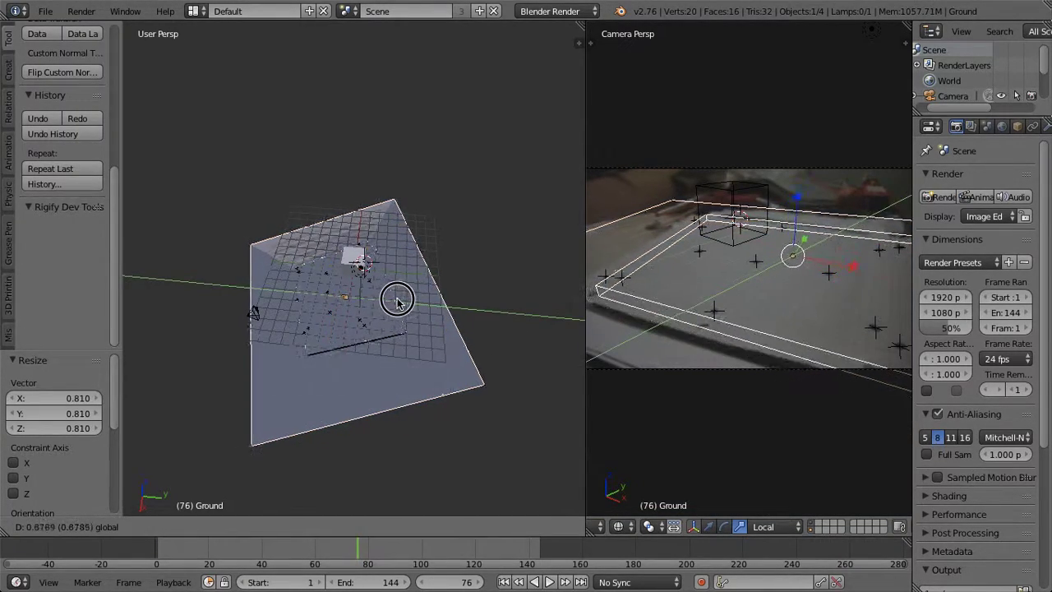
click(394, 304)
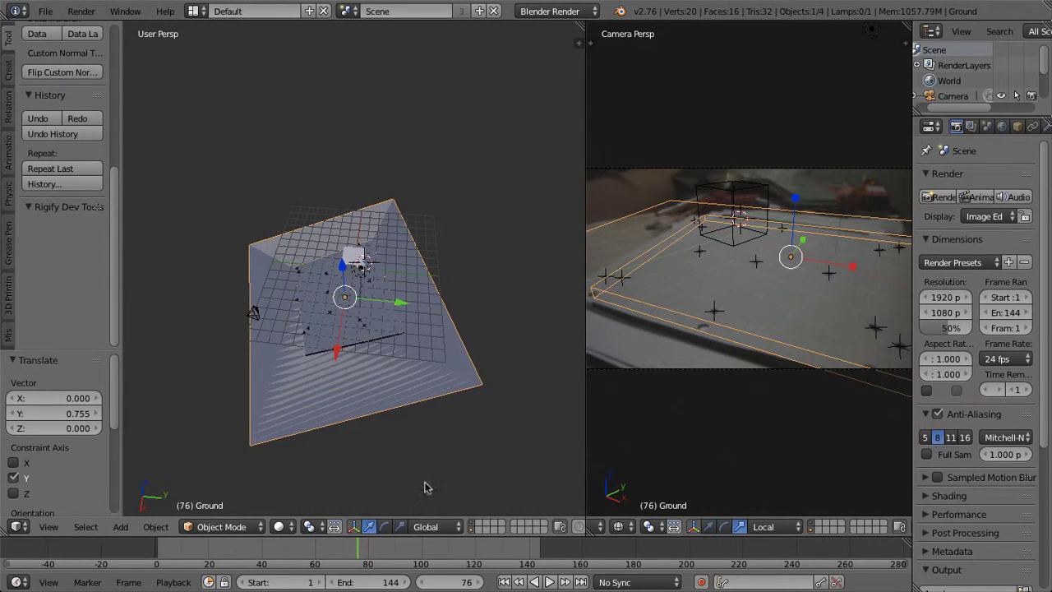
Step: Move the ground along its local X axis by about X -0.469 and Y -0.166, and restore Solid shading in the camera view
click(441, 526)
click(438, 491)
drag(354, 343, 354, 346)
key(z)
key(z)
key(z)
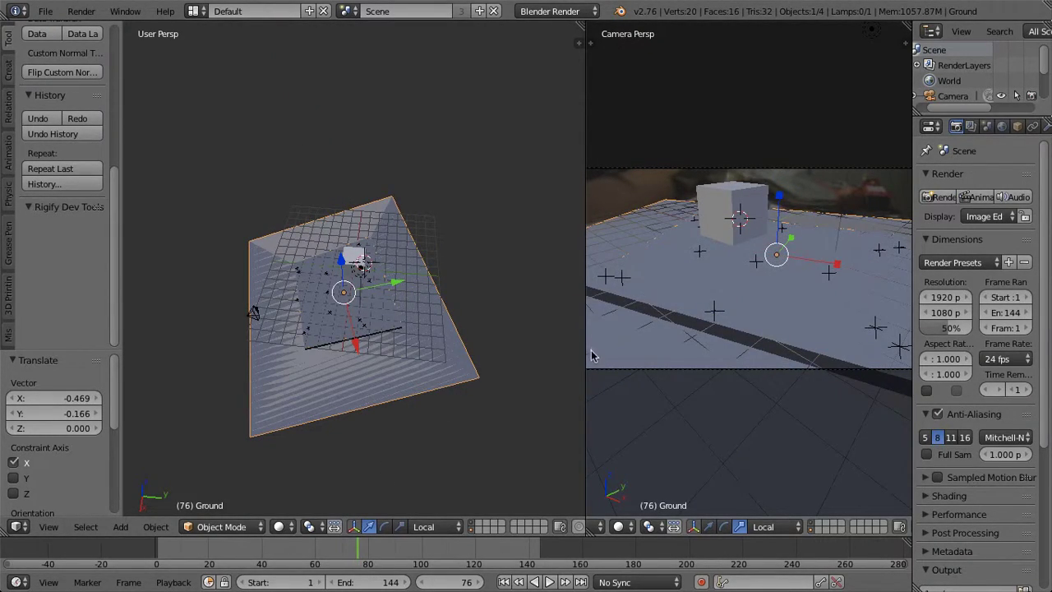
Step: Nudge the ground further along its local X axis by about X -0.147 and Y -0.052 to match the paper's front edge
scroll(737, 296, down, 2)
scroll(737, 296, up, 1)
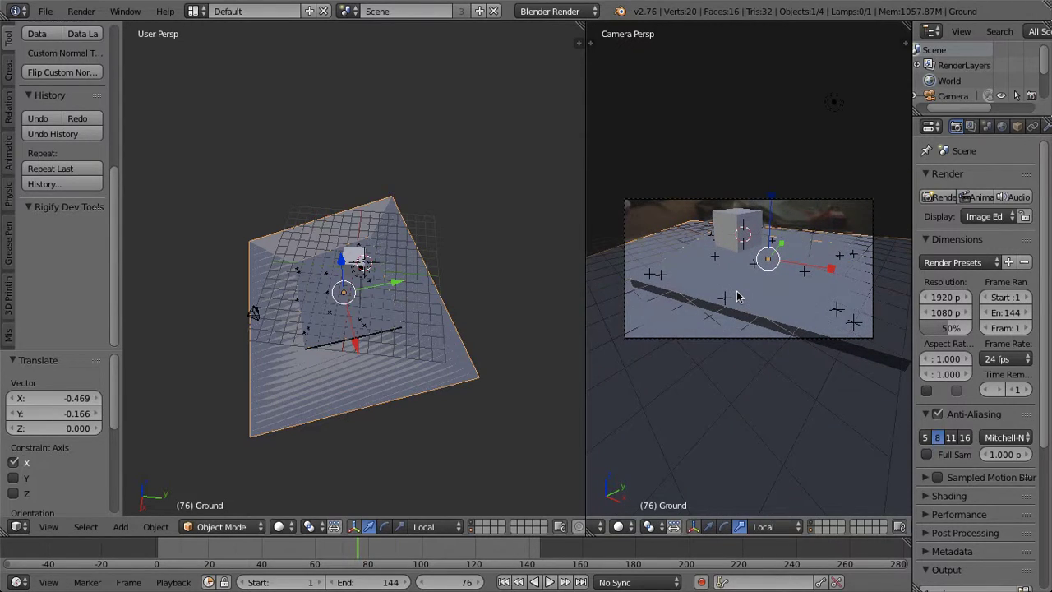
drag(354, 346, 356, 346)
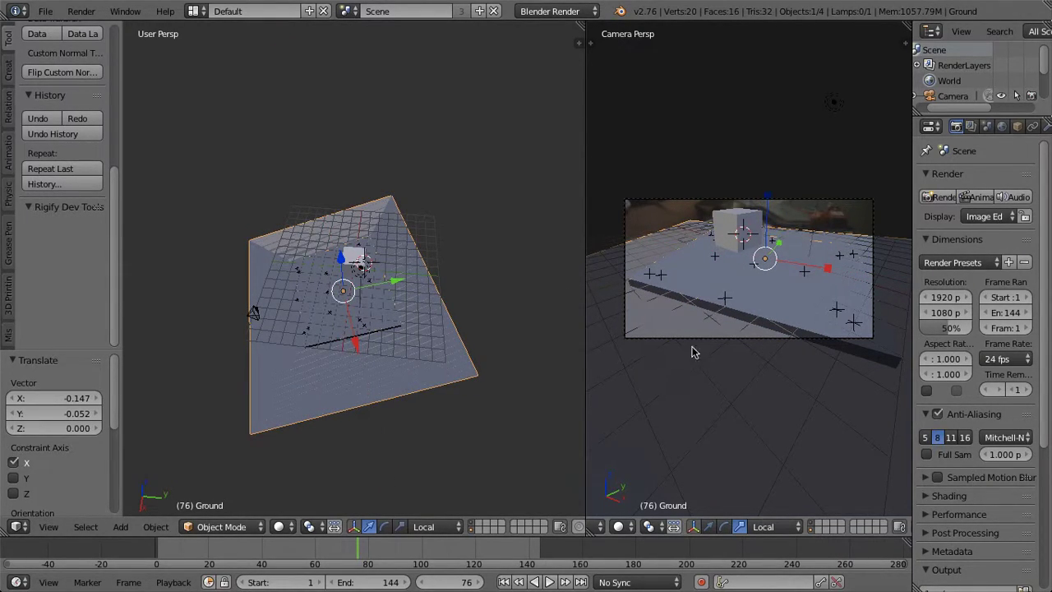
Step: Select the cube and try to lower it toward the ground along its Z axis
scroll(481, 319, up, 3)
right_click(357, 269)
middle_drag(357, 320, 402, 263)
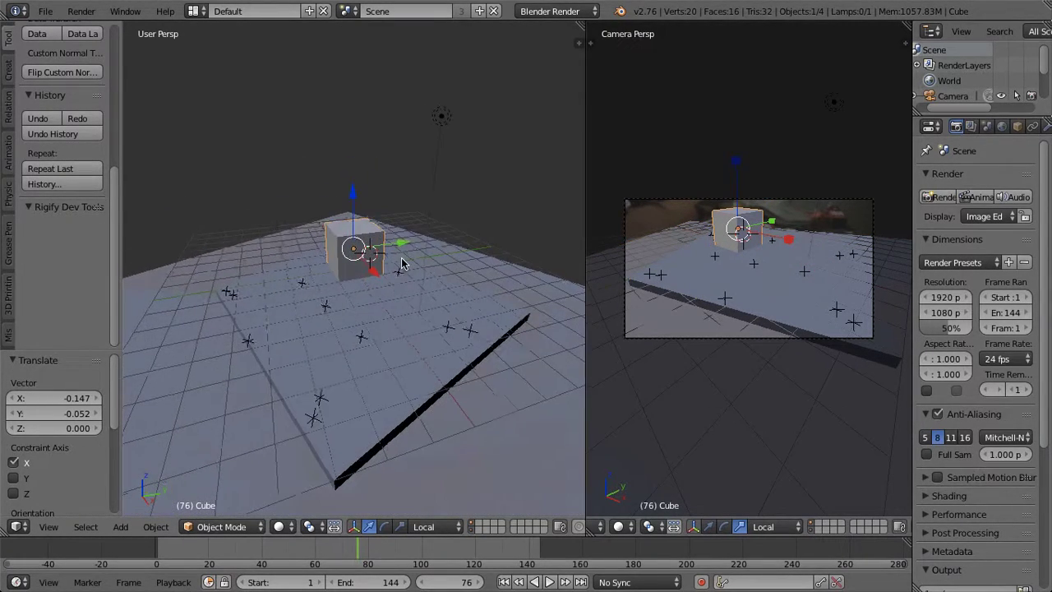
drag(351, 194, 351, 263)
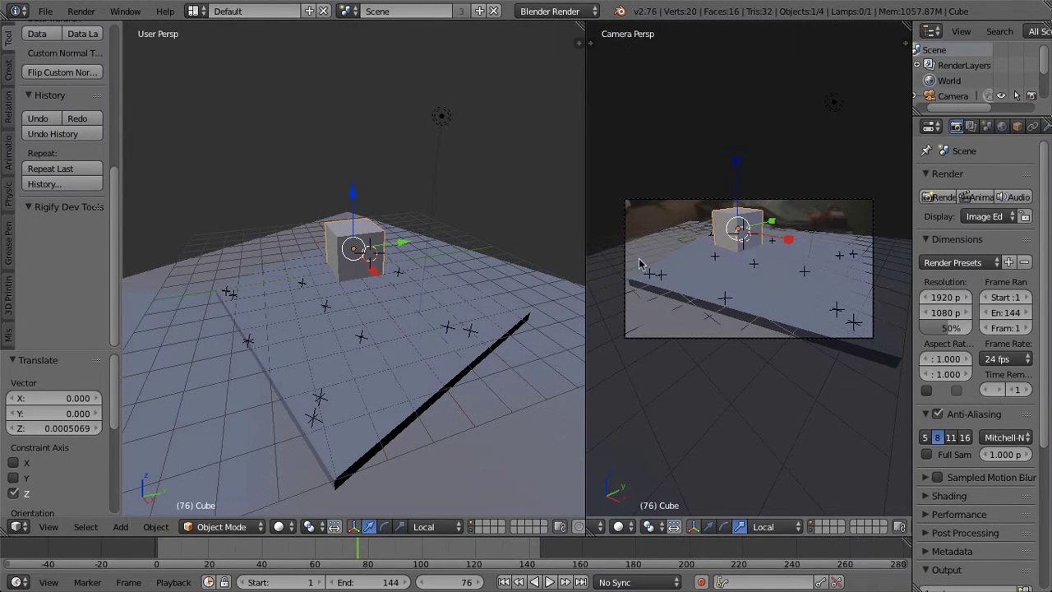
Step: Return to frame 1 and merge the two 3D viewports into one
scroll(372, 370, down, 5)
scroll(335, 344, up, 1)
scroll(333, 343, up, 3)
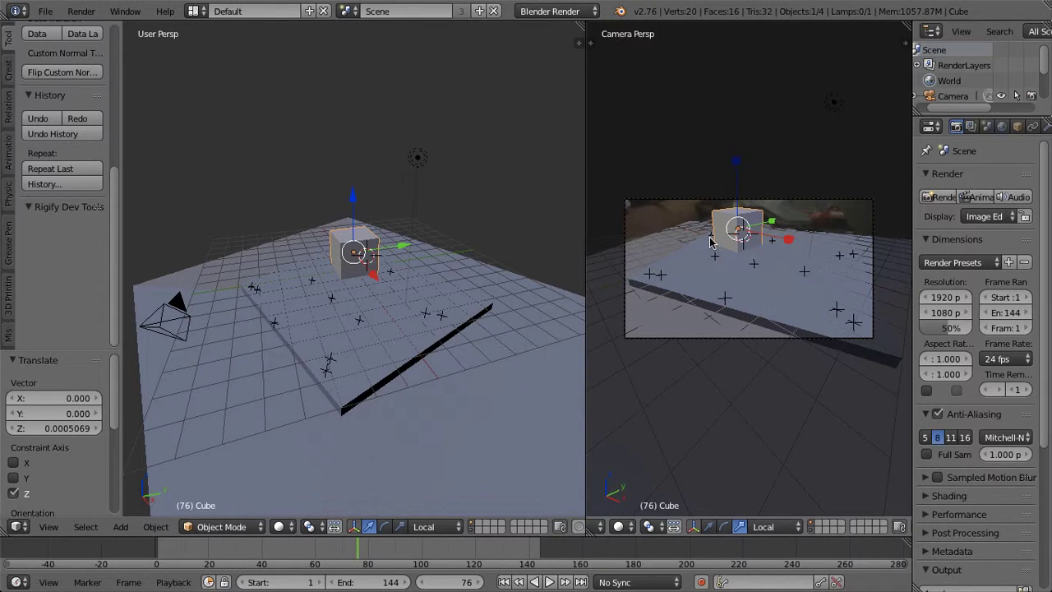
click(159, 550)
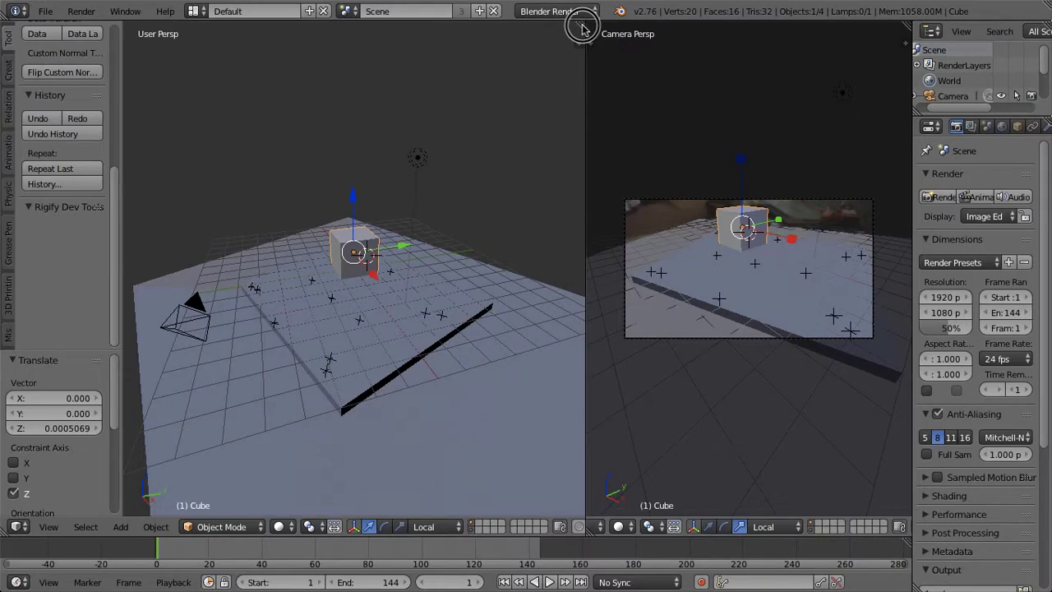
drag(582, 25, 621, 38)
Step: Select the camera and set it as the active camera for the enlarged 3D view
right_click(260, 324)
click(44, 530)
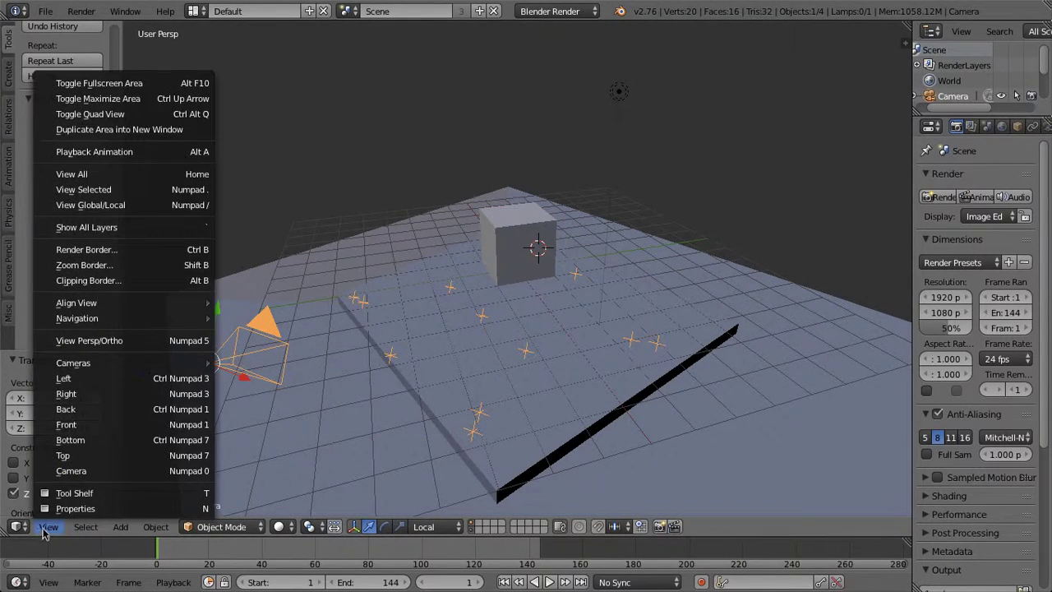
mouse_move(112, 362)
click(271, 363)
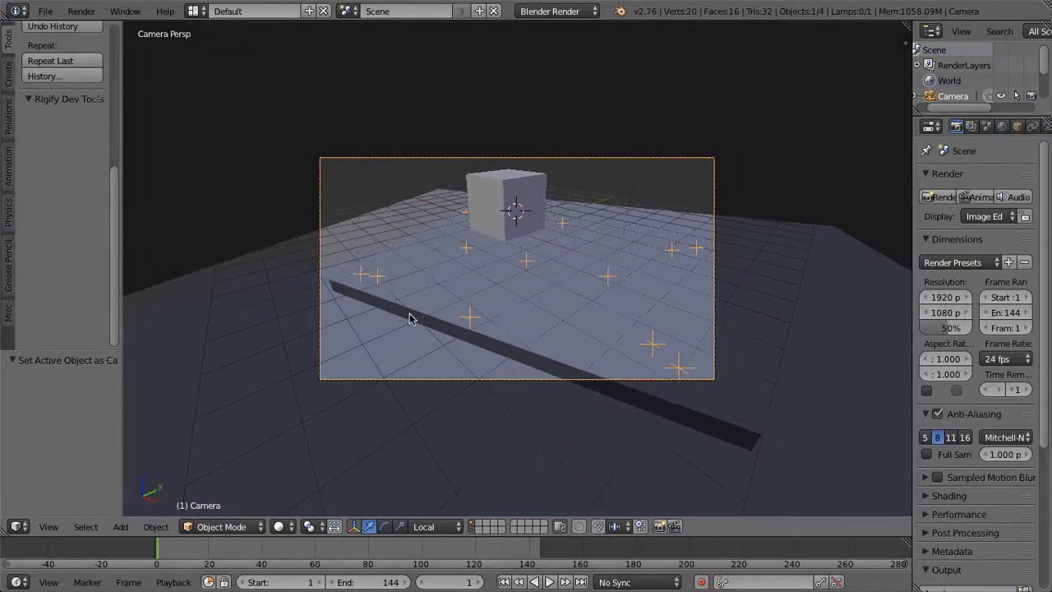
scroll(461, 288, up, 3)
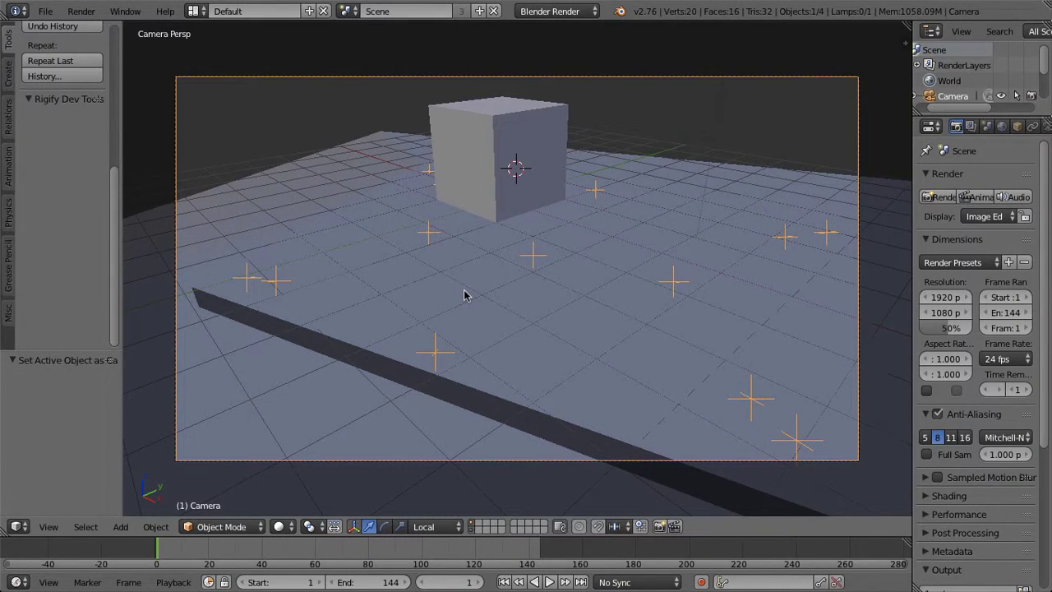
click(19, 526)
click(63, 373)
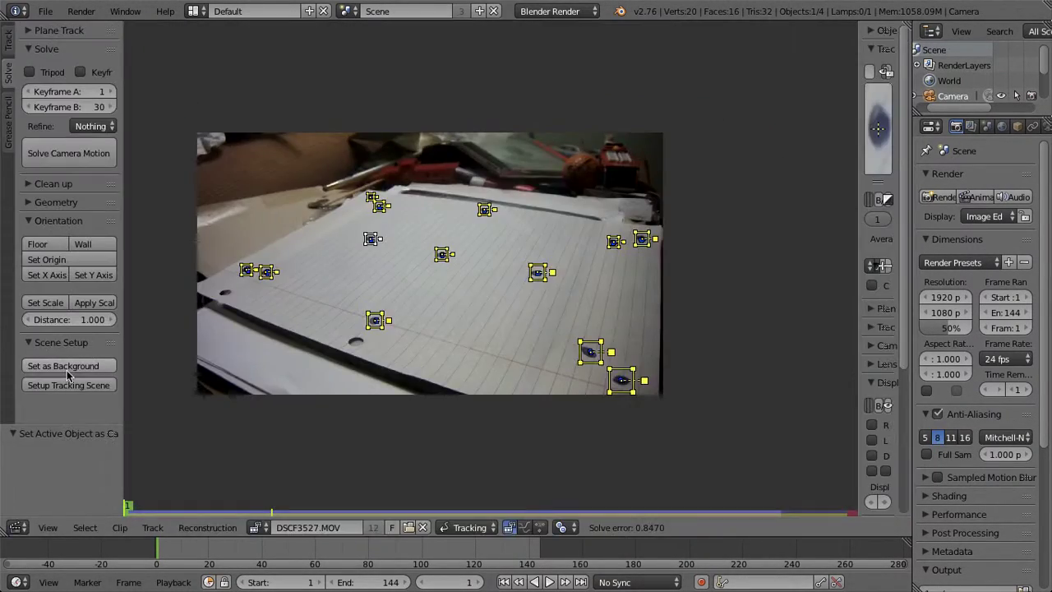
click(19, 526)
click(33, 507)
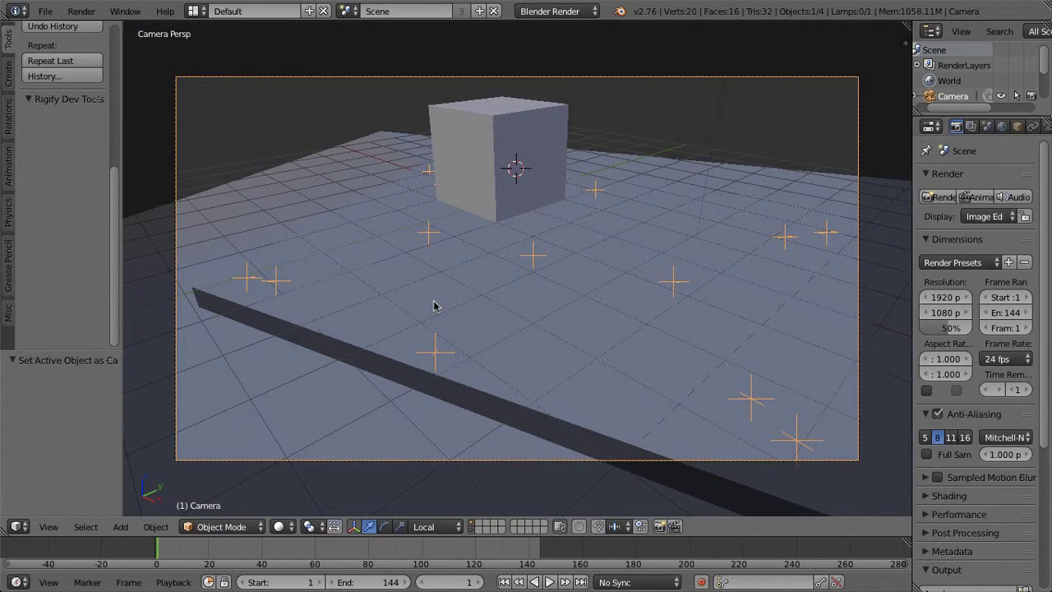
Step: Split off a Movie Clip Editor beside the 3D view and set the DSCF3527.MOV clip as the camera view's background
scroll(434, 306, down, 3)
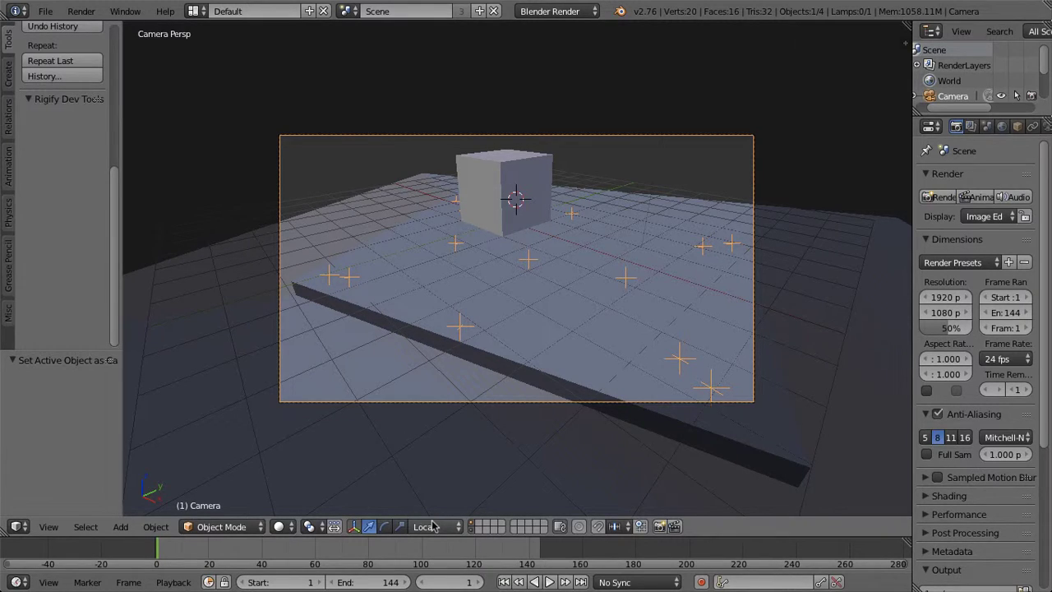
drag(908, 27, 423, 78)
click(18, 526)
click(18, 527)
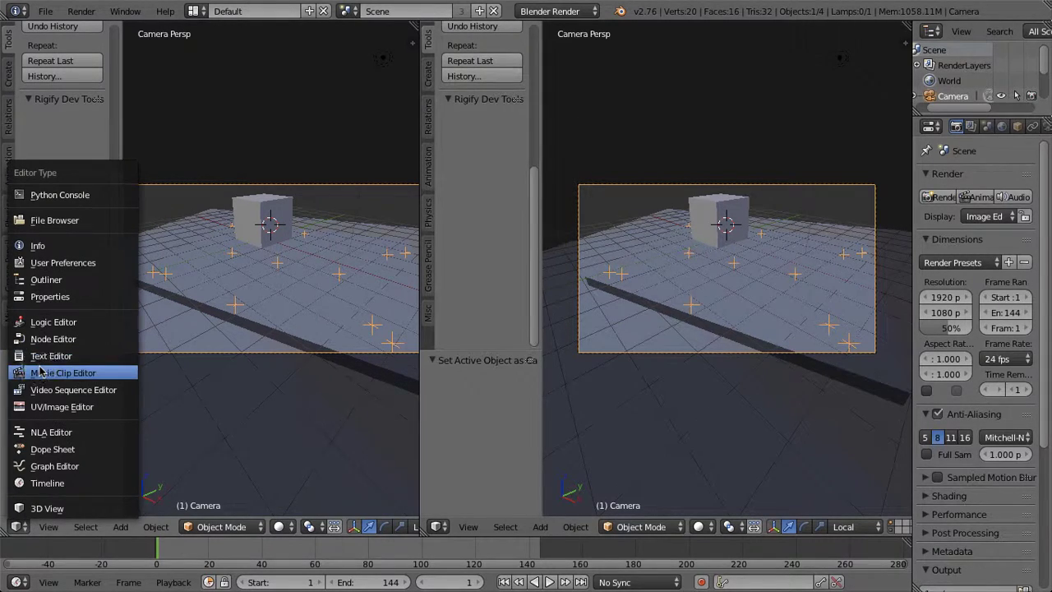
click(41, 372)
click(82, 369)
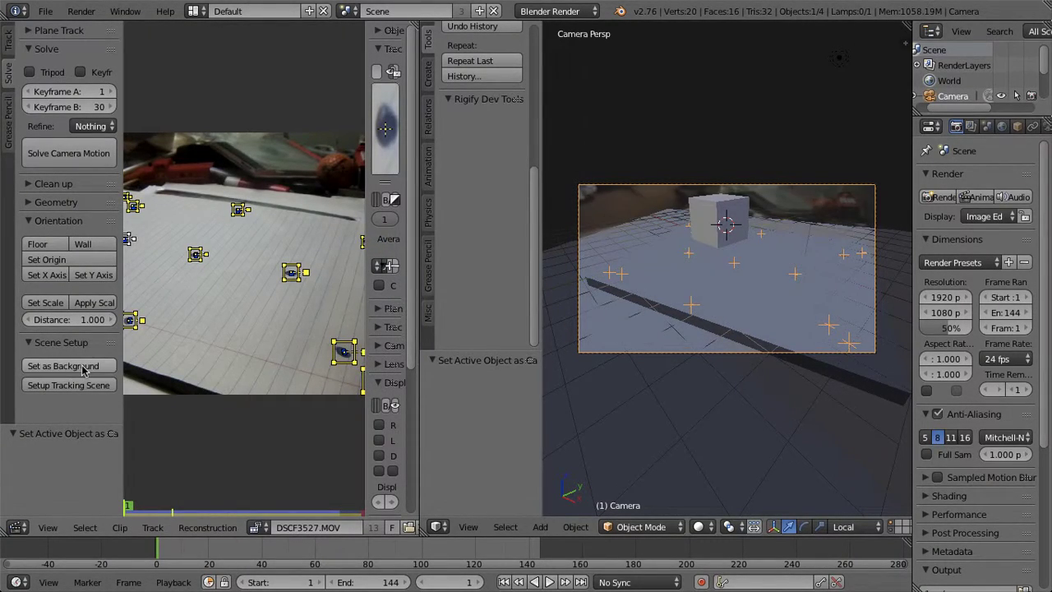
Step: Collapse the 3D view's tool shelf and briefly play the animation from frame 1 to check the tracked scene against the footage
drag(536, 235, 422, 235)
scroll(557, 360, up, 4)
scroll(557, 360, down, 2)
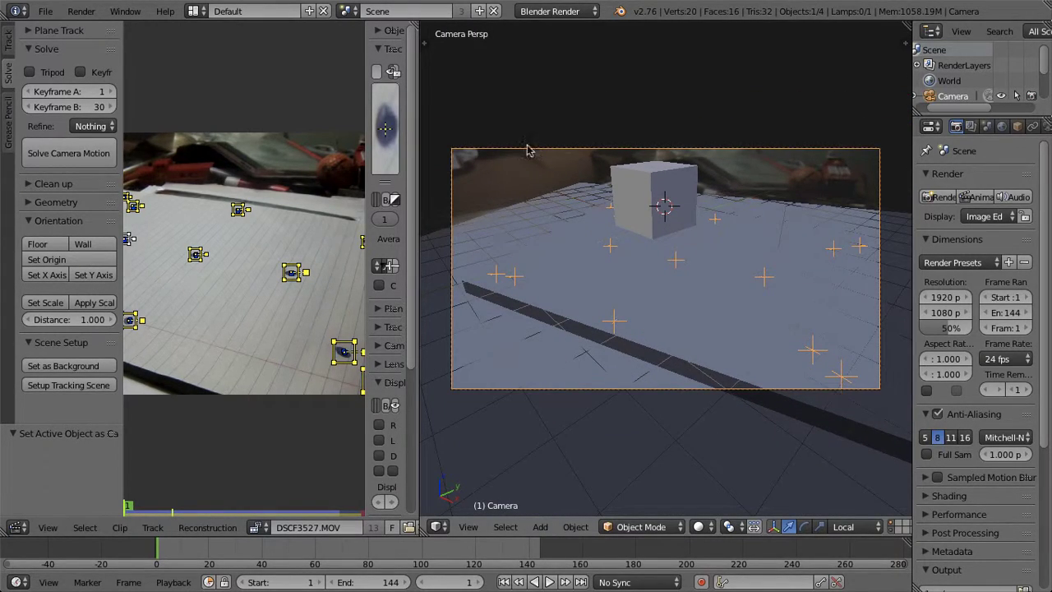
click(549, 582)
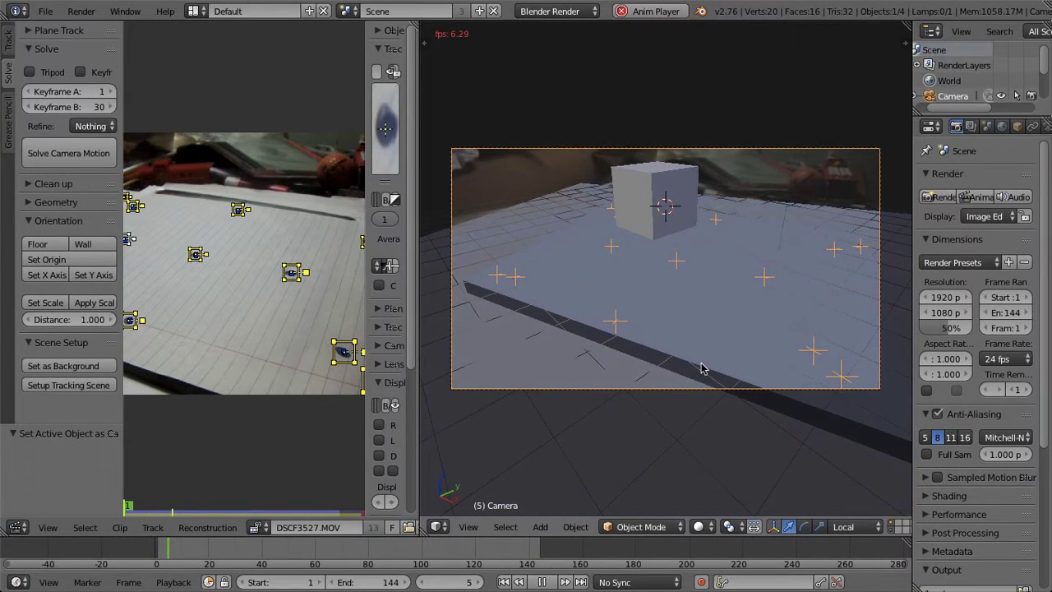
key(alt+a)
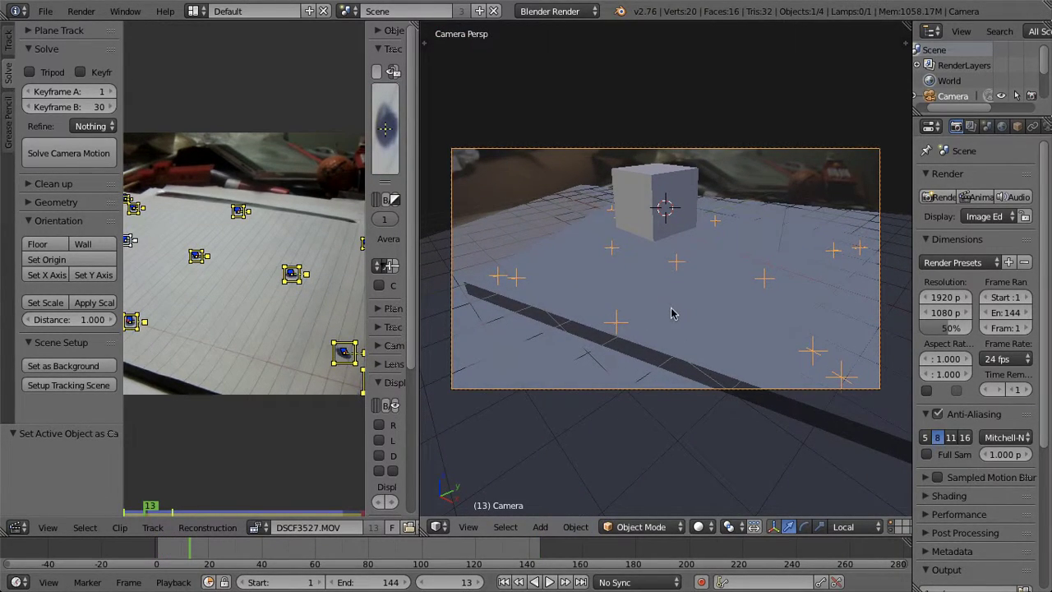